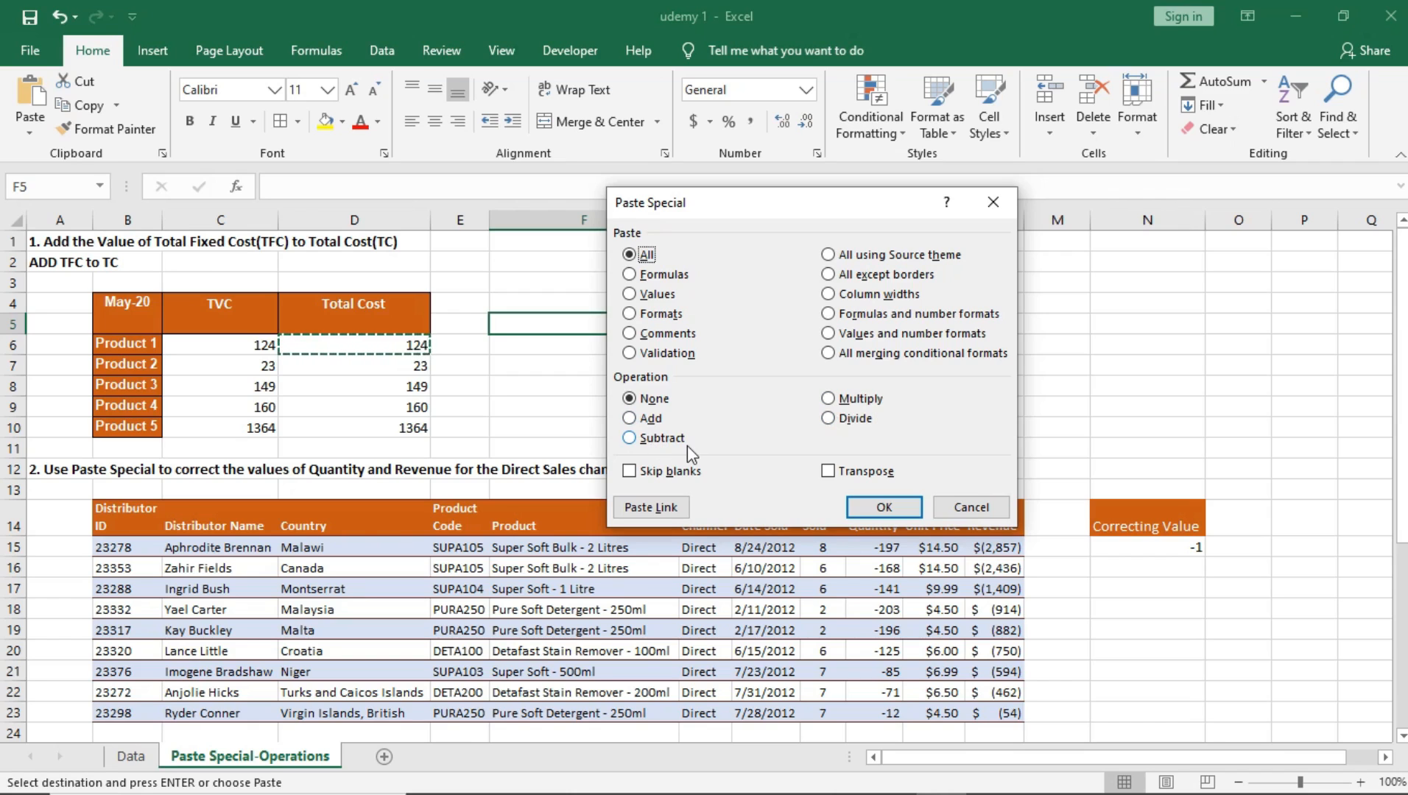
Step: Dismiss the Paste Special dialog without pasting and clear the pending copy of Product 1's Total Cost cell
{"action": "left_click", "coordinate": [977, 515]}
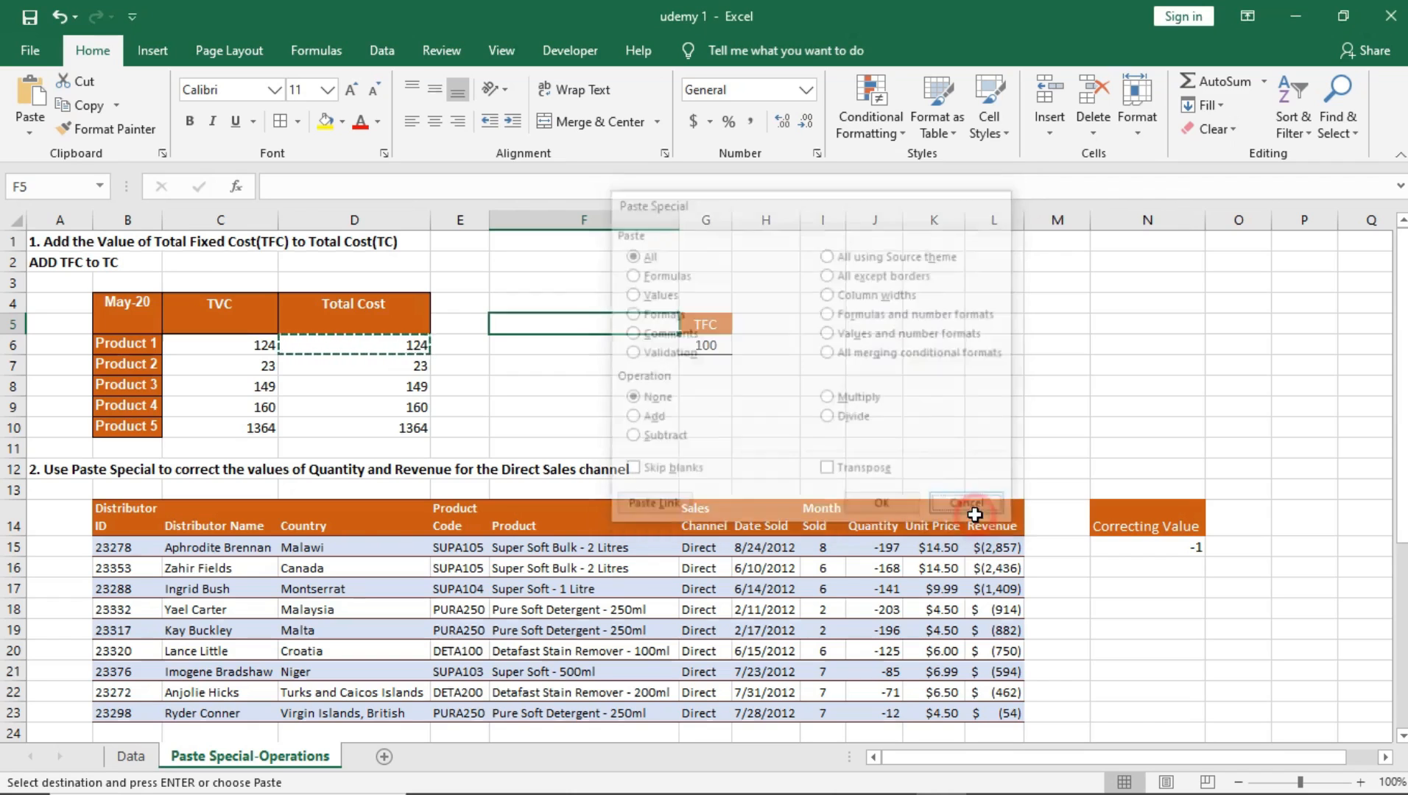
{"action": "double_click", "coordinate": [401, 351]}
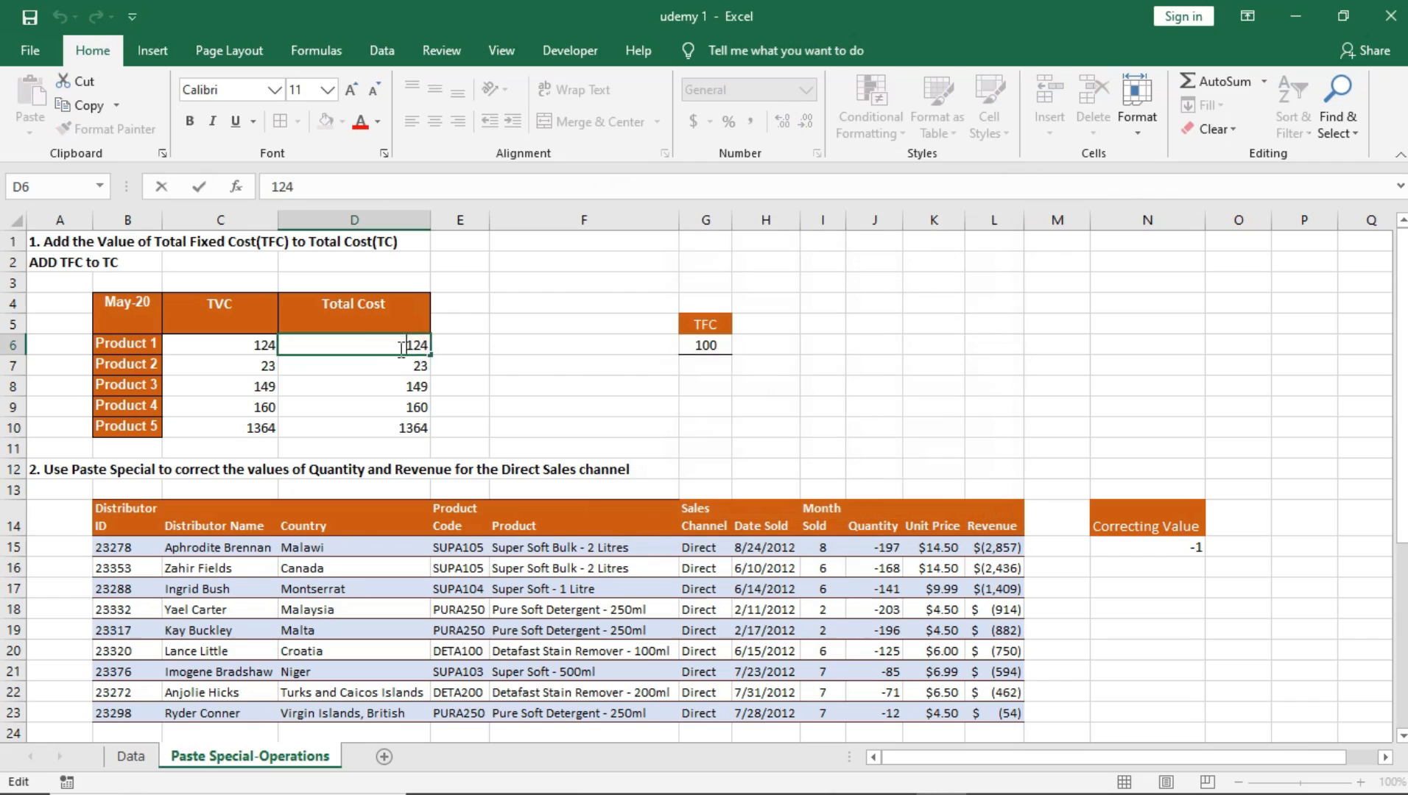
{"action": "key", "text": "Return"}
Step: Examine the May-20 cost table's month header, product names, TVC values and Total Cost values
{"action": "left_click", "coordinate": [396, 347]}
{"action": "left_click", "coordinate": [416, 382]}
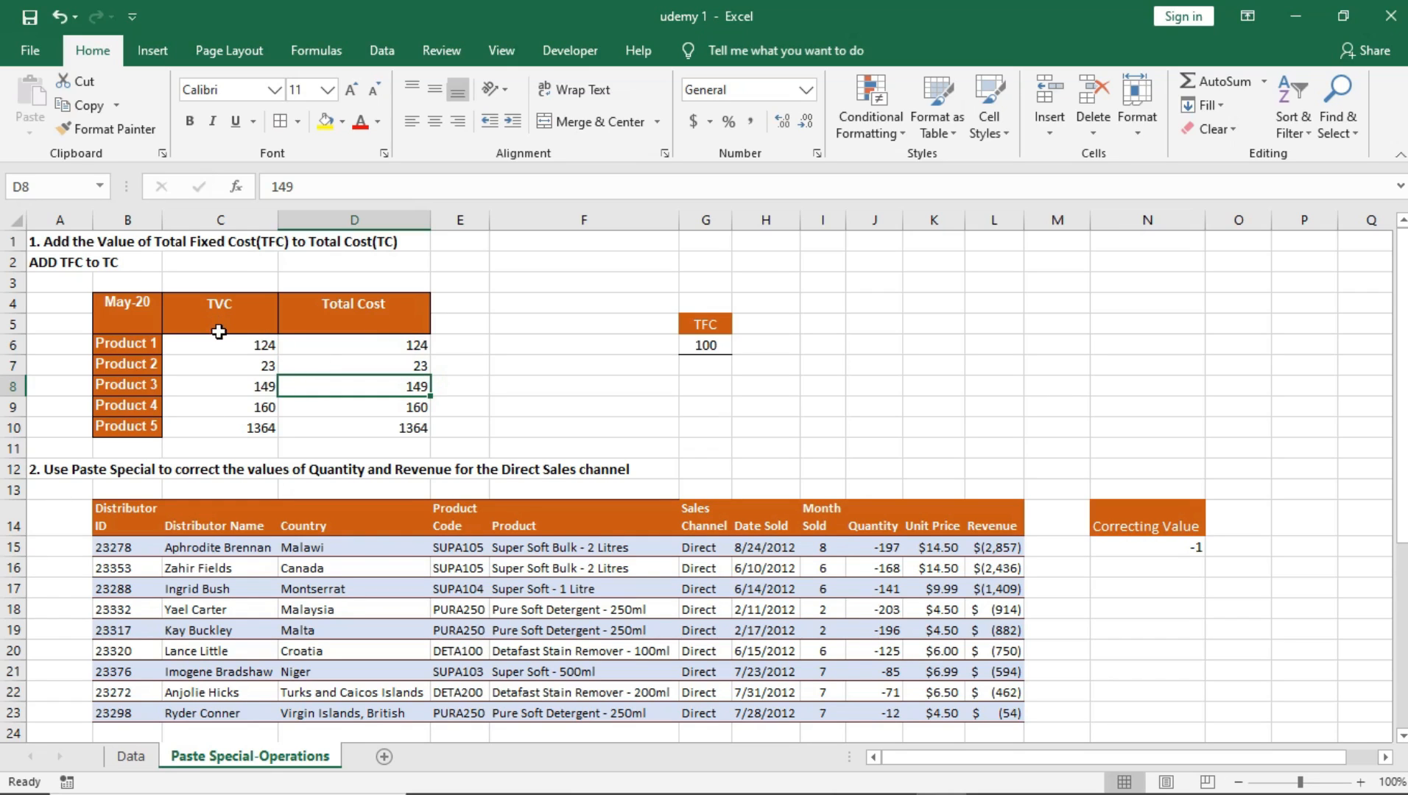
{"action": "mouse_move", "coordinate": [126, 308]}
{"action": "left_mouse_down"}
{"action": "mouse_move", "coordinate": [127, 427]}
{"action": "mouse_move", "coordinate": [125, 312]}
{"action": "left_mouse_up"}
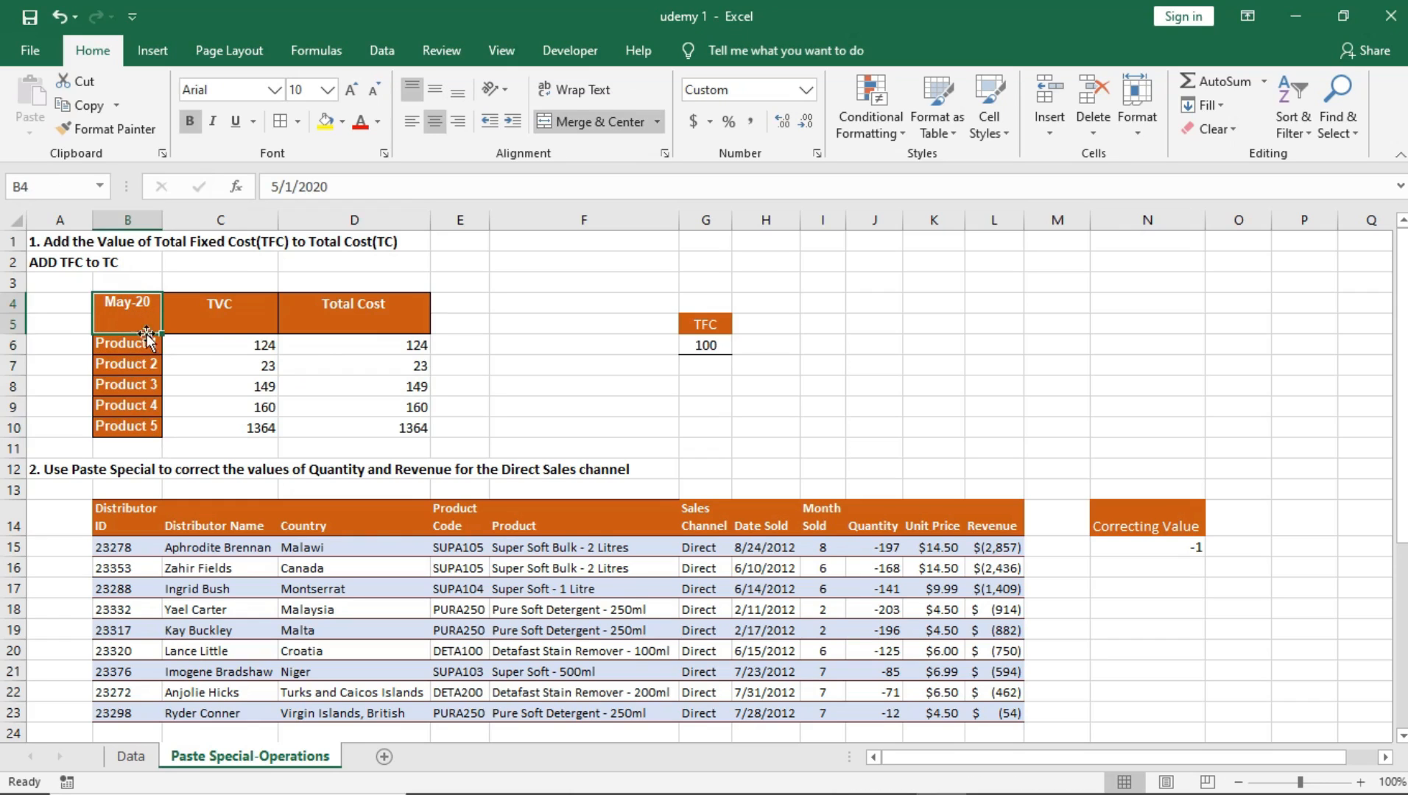
{"action": "left_click_drag", "start_coordinate": [131, 309], "coordinate": [127, 429]}
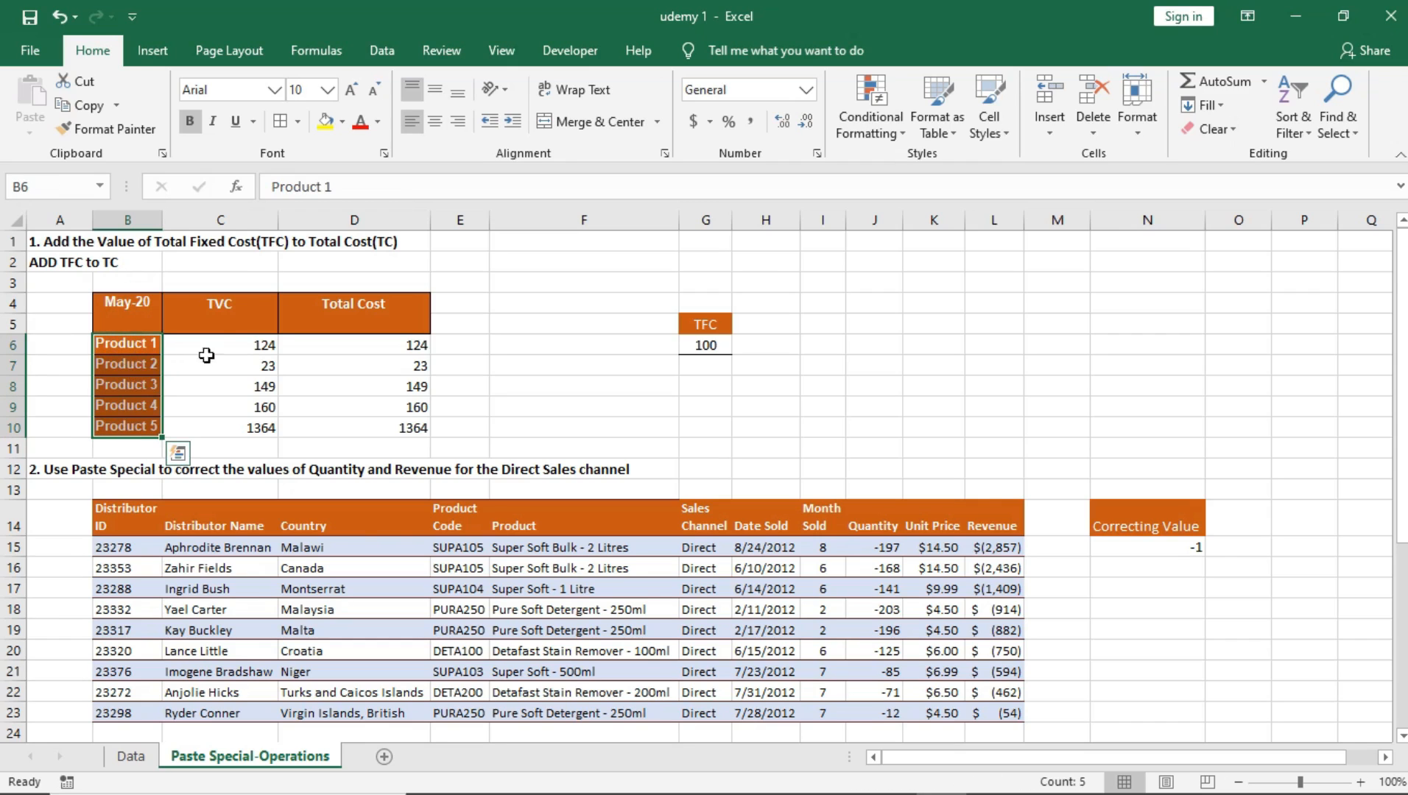
{"action": "left_click_drag", "start_coordinate": [239, 345], "coordinate": [243, 423]}
{"action": "left_click", "coordinate": [245, 364]}
{"action": "left_click_drag", "start_coordinate": [237, 363], "coordinate": [235, 421]}
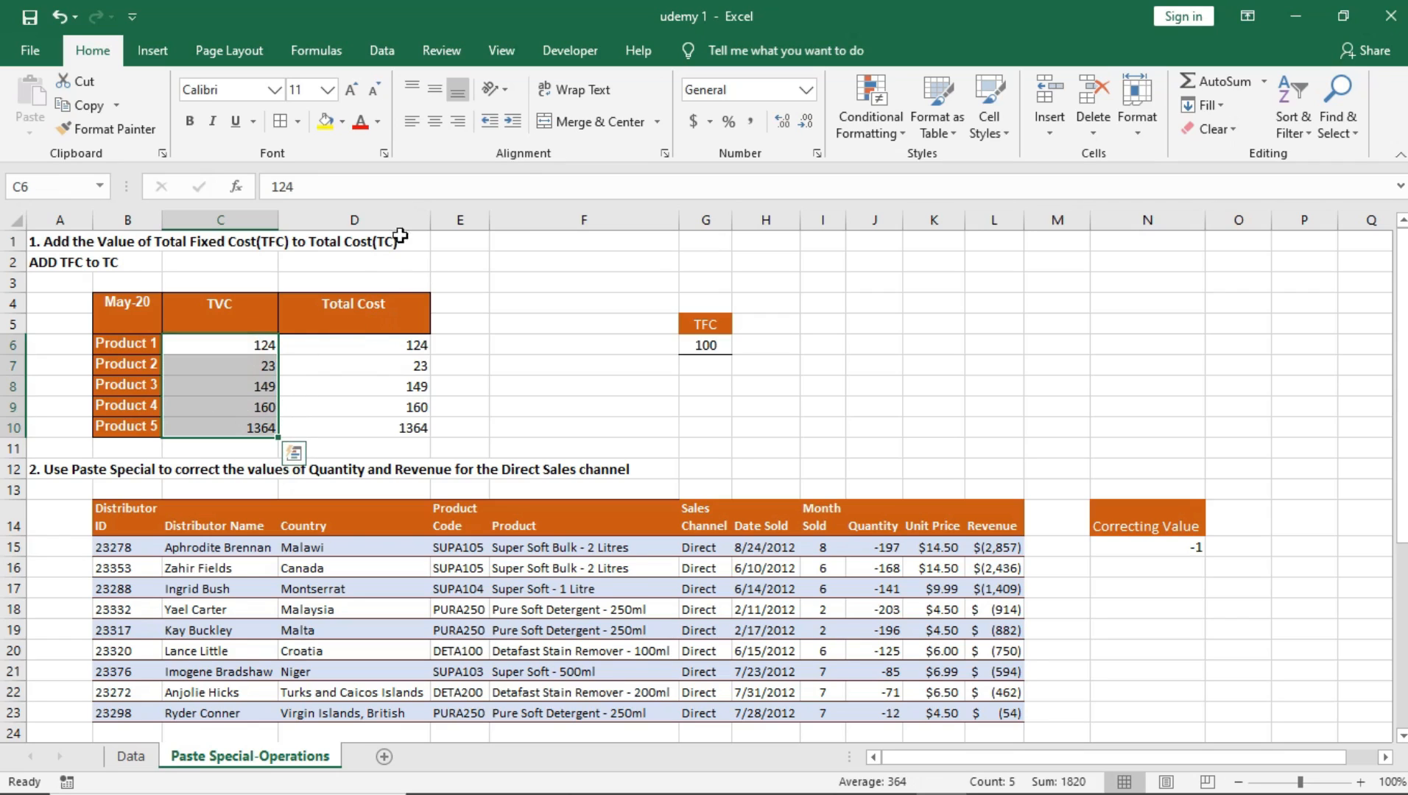
{"action": "left_click", "coordinate": [256, 349]}
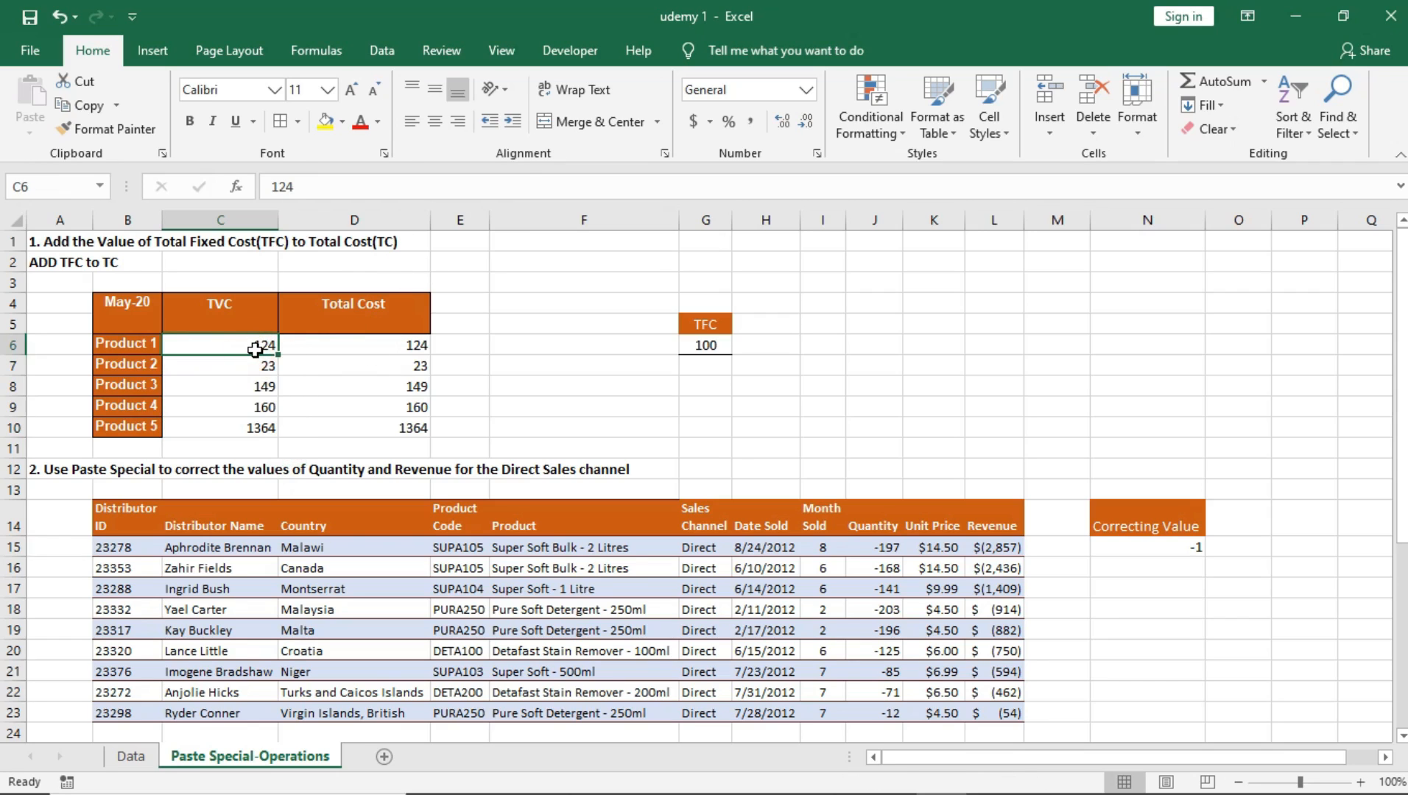
Step: Format the TVC values in C6:C10 as Currency
{"action": "left_click_drag", "start_coordinate": [258, 354], "coordinate": [241, 425]}
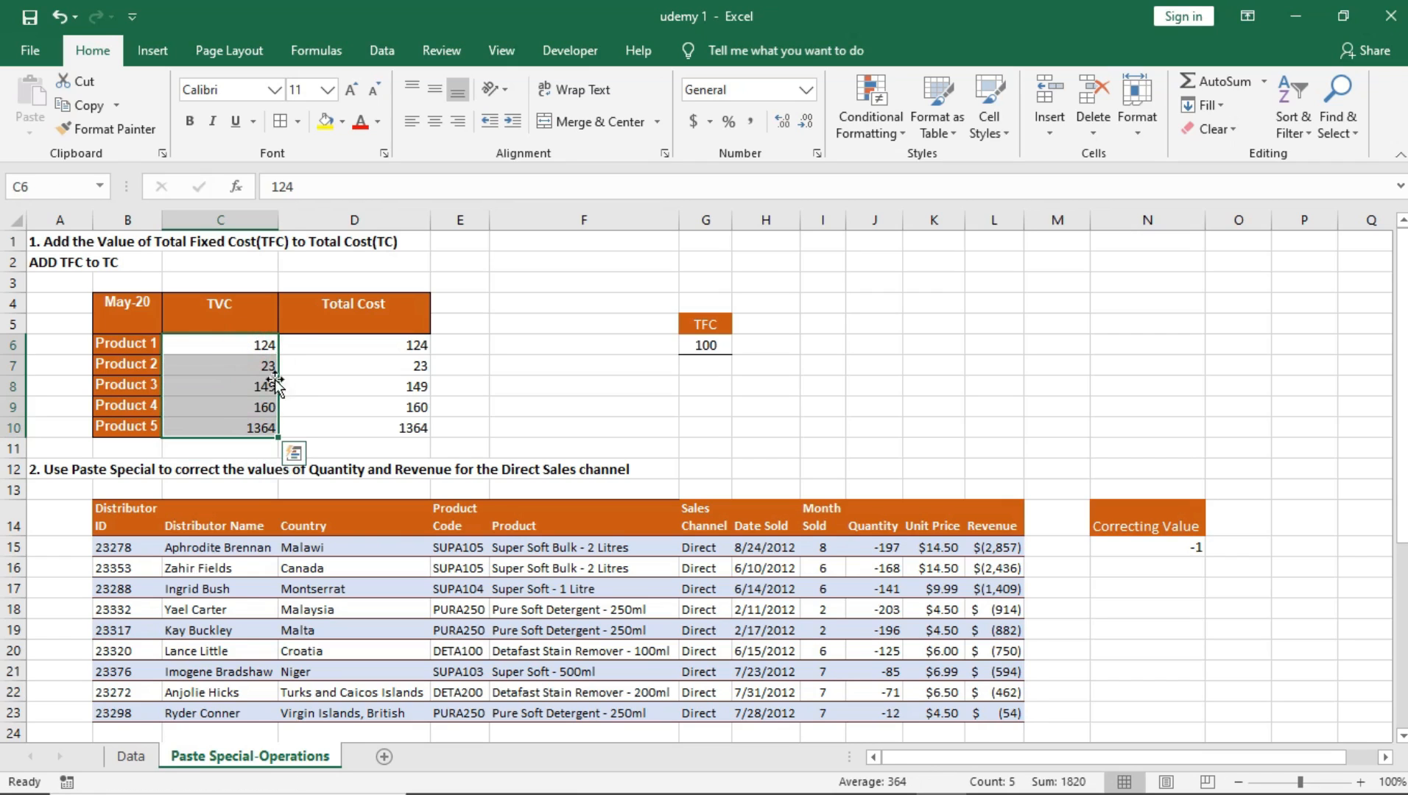
{"action": "left_click", "coordinate": [807, 90]}
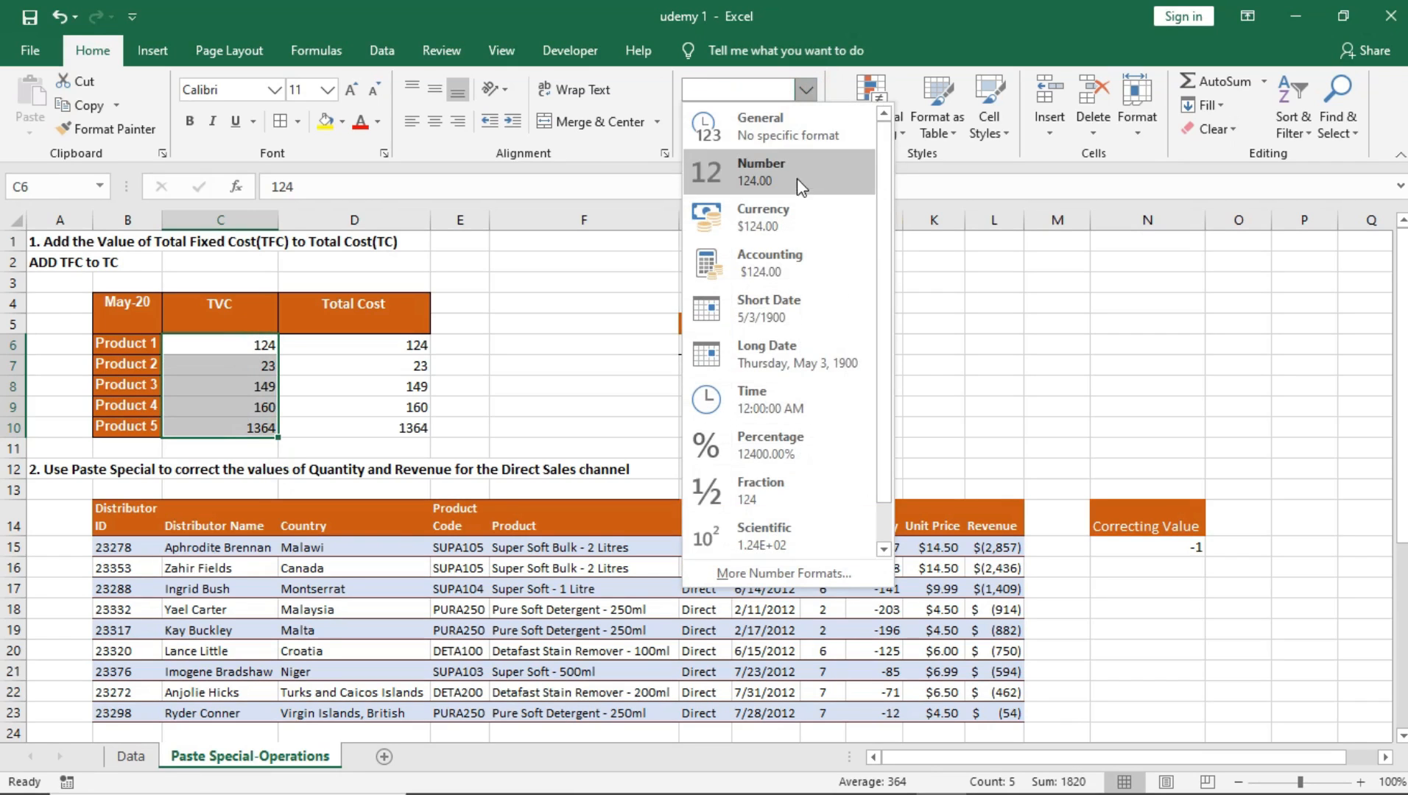
{"action": "left_click", "coordinate": [796, 214]}
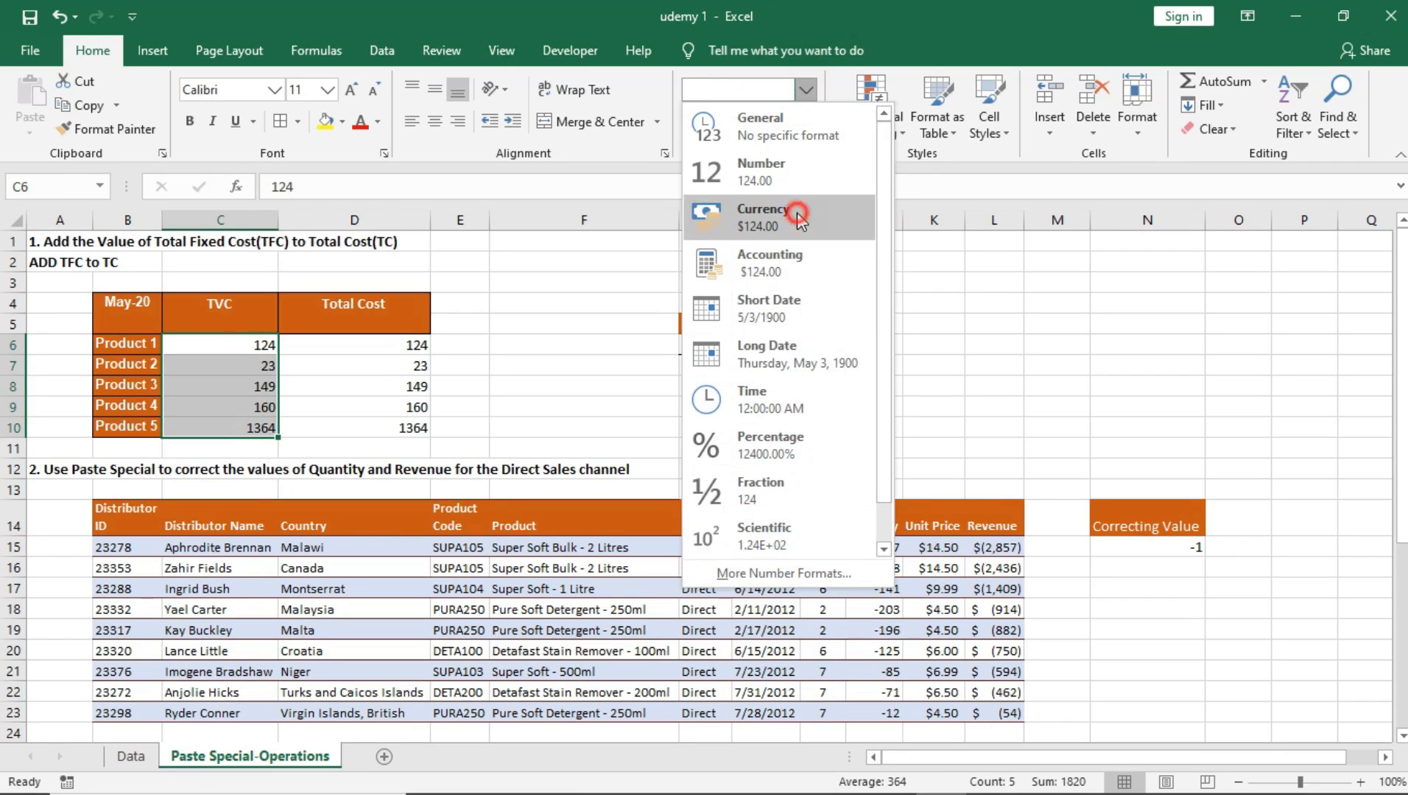
{"action": "left_click", "coordinate": [250, 361]}
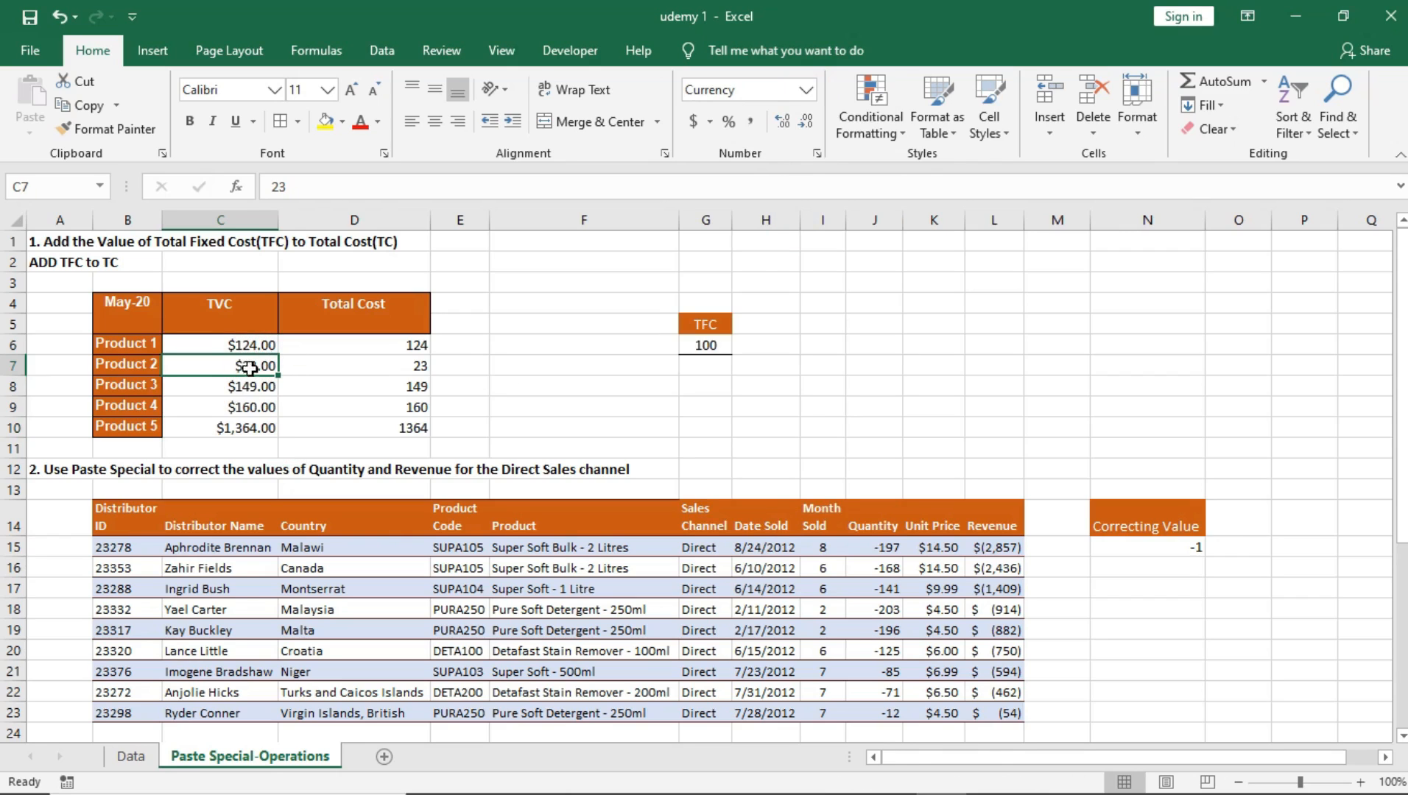
Step: Format the Total Cost values in D6:D10 as Currency
{"action": "left_click_drag", "start_coordinate": [406, 345], "coordinate": [414, 428]}
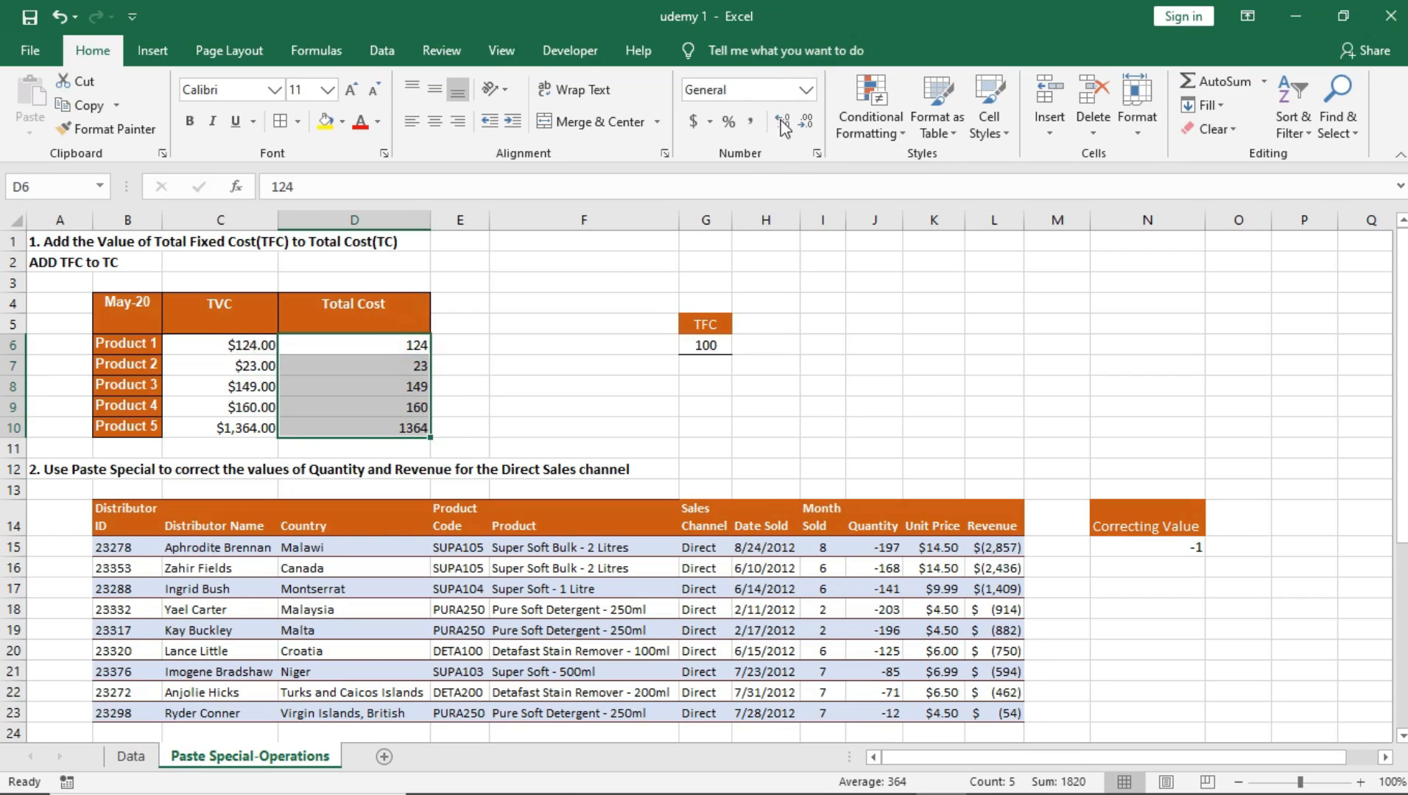
{"action": "left_click", "coordinate": [805, 89]}
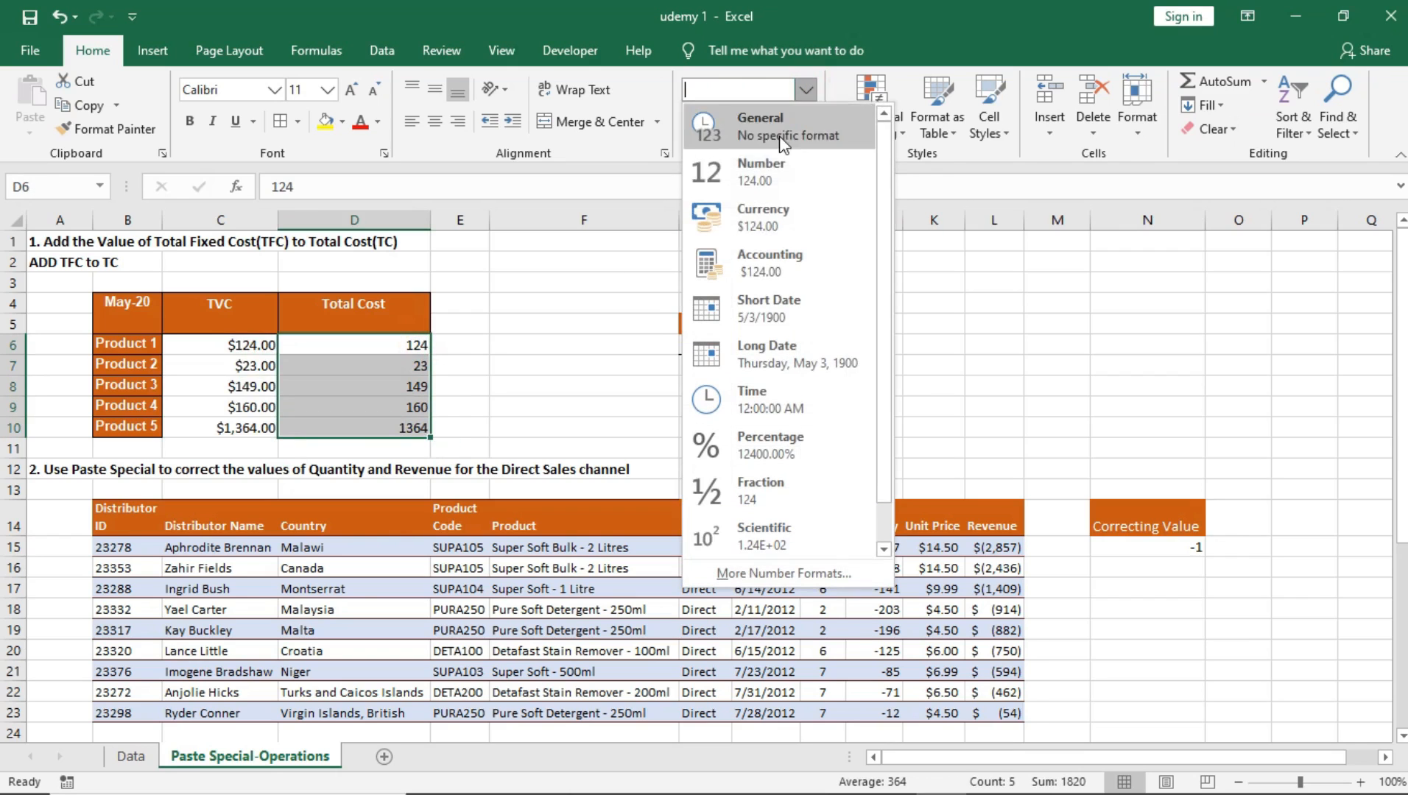
{"action": "left_click", "coordinate": [766, 215]}
{"action": "left_click", "coordinate": [372, 362]}
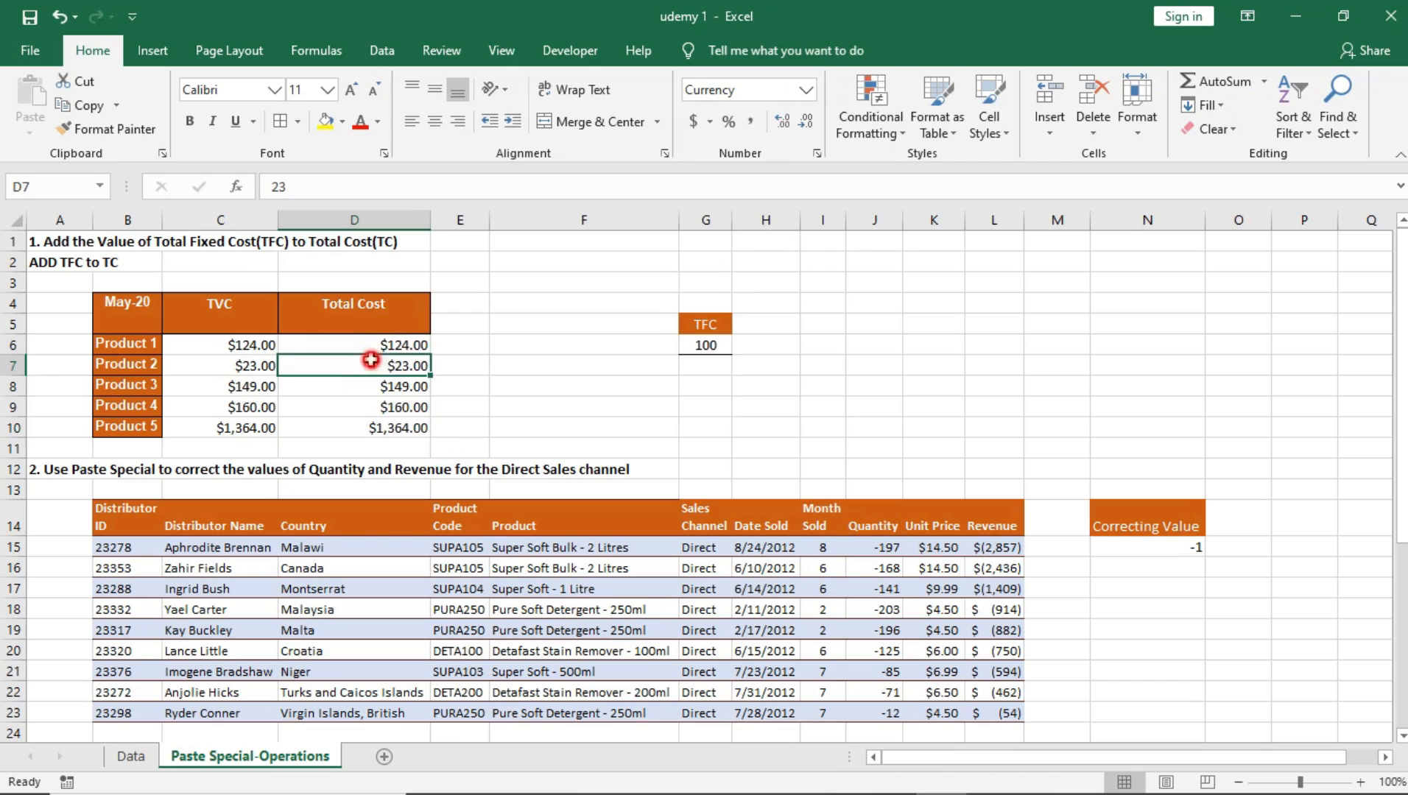
Step: Format the TFC value in cell G6 as Currency
{"action": "left_click", "coordinate": [712, 349]}
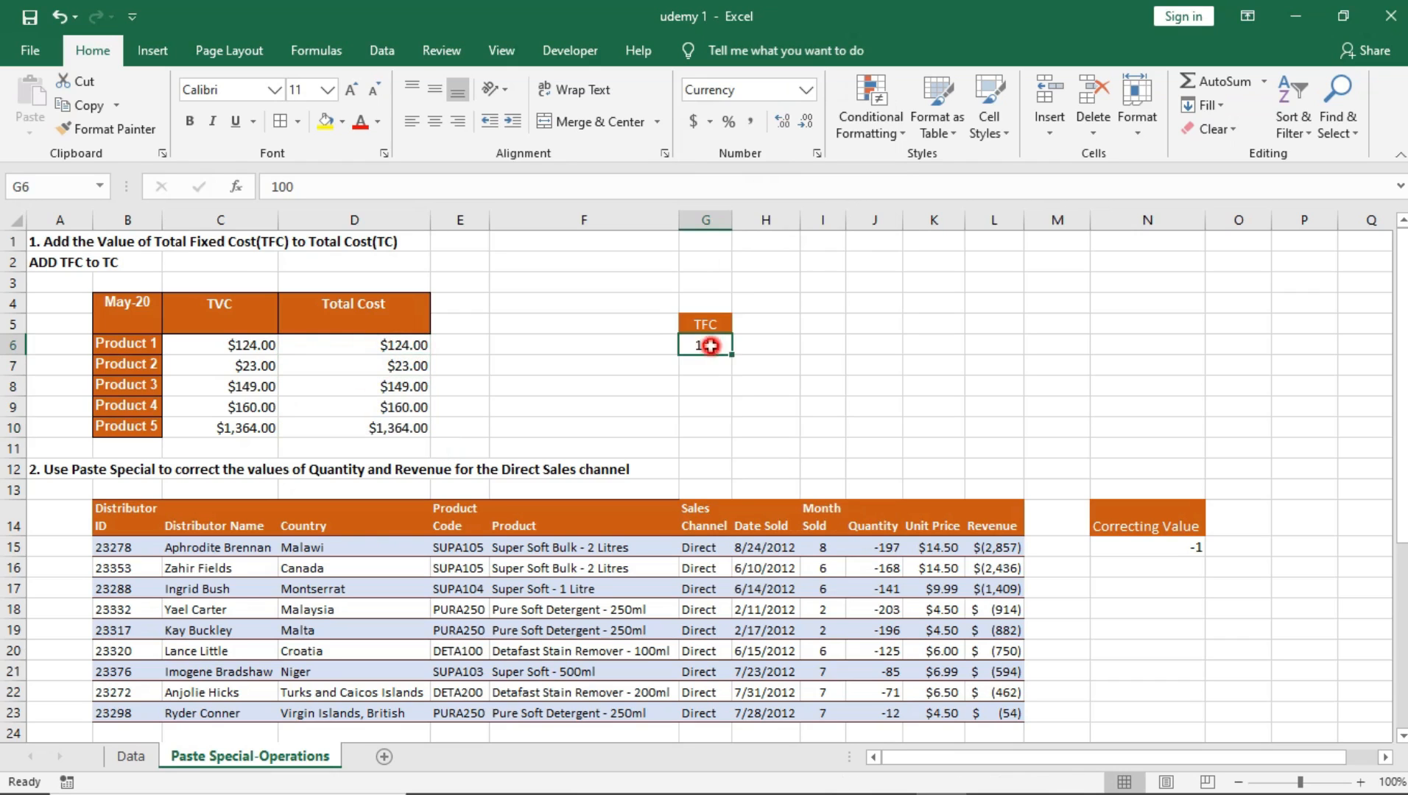
{"action": "left_click", "coordinate": [808, 90]}
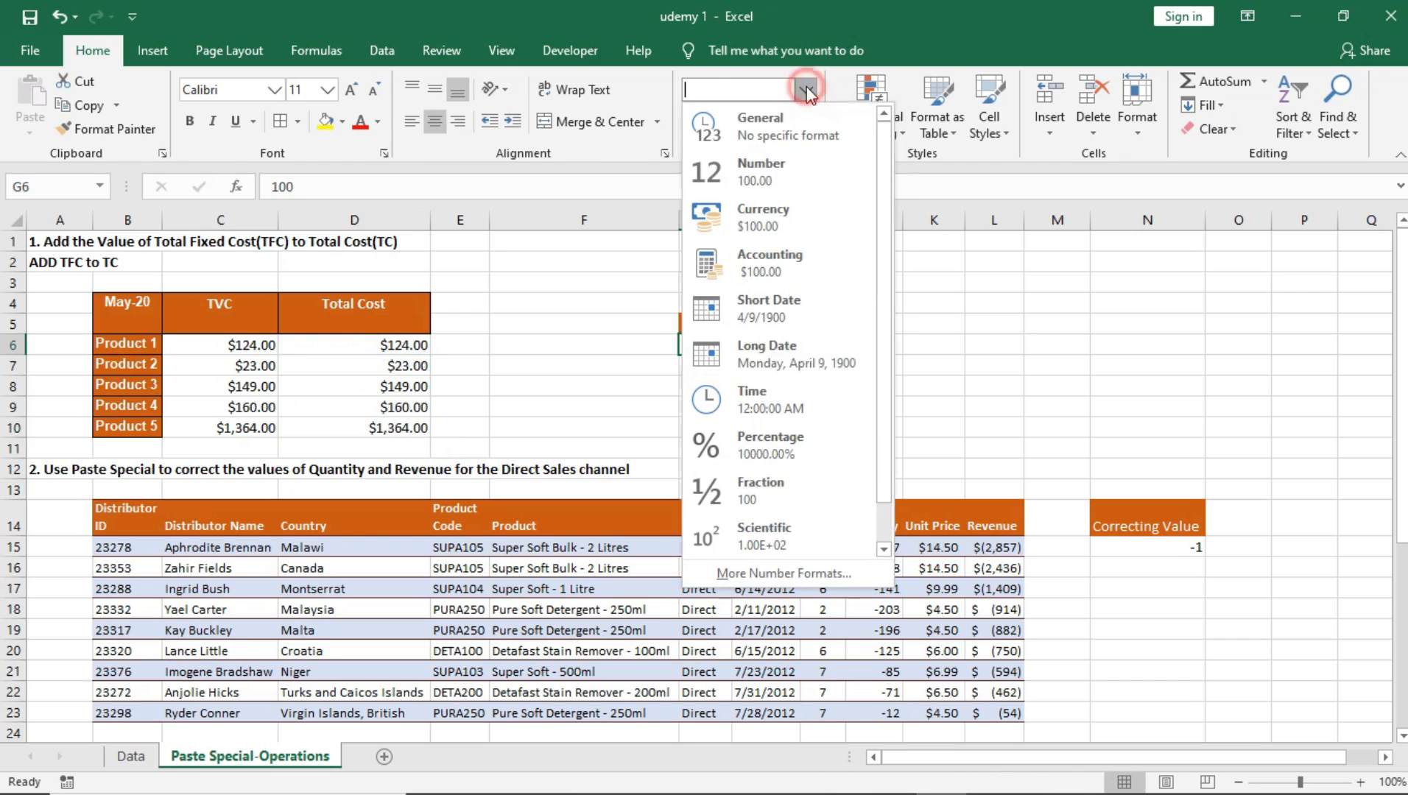
{"action": "left_click", "coordinate": [774, 234]}
{"action": "left_click", "coordinate": [688, 362]}
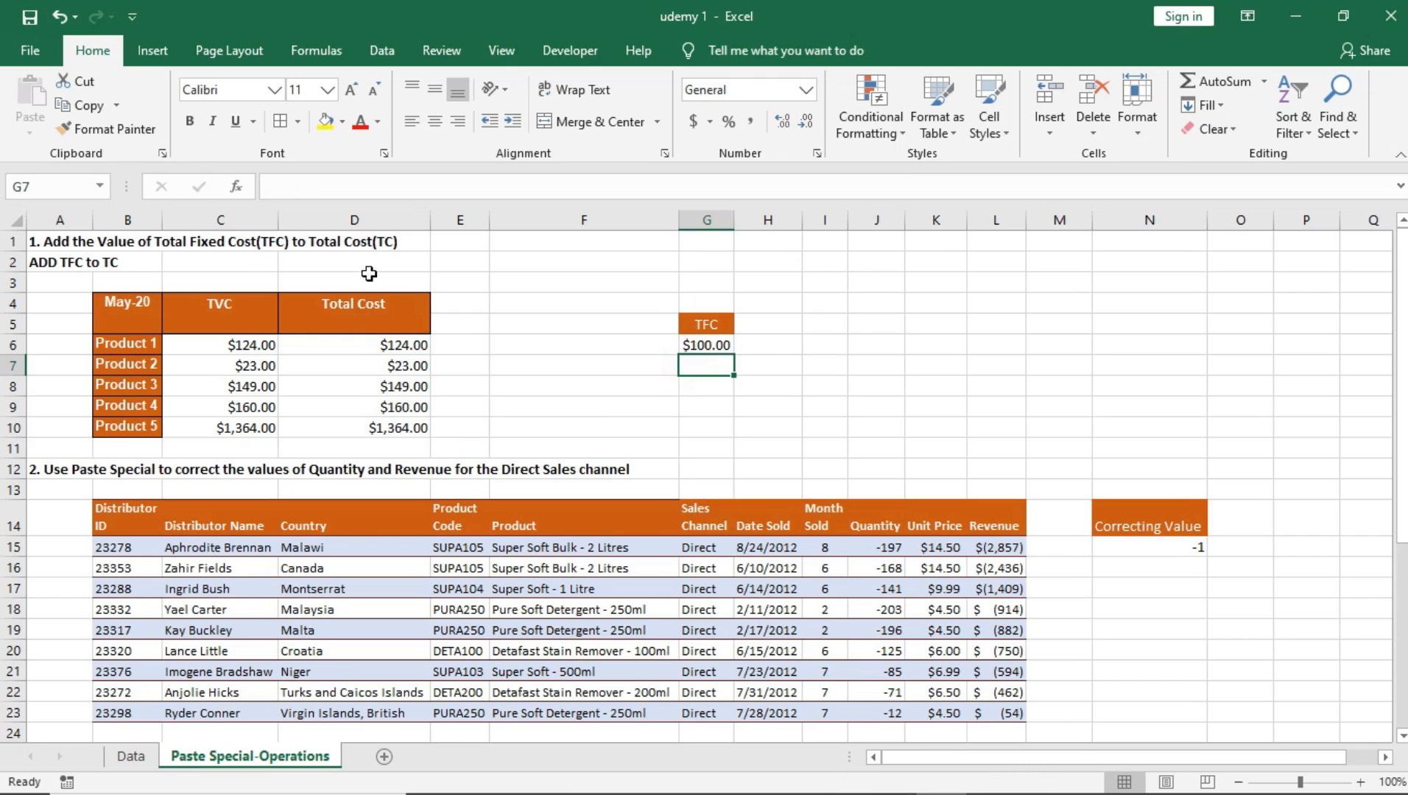
Step: Review the "ADD TFC to TC" instruction together with the TFC value and the Total Cost column
{"action": "left_click", "coordinate": [42, 266]}
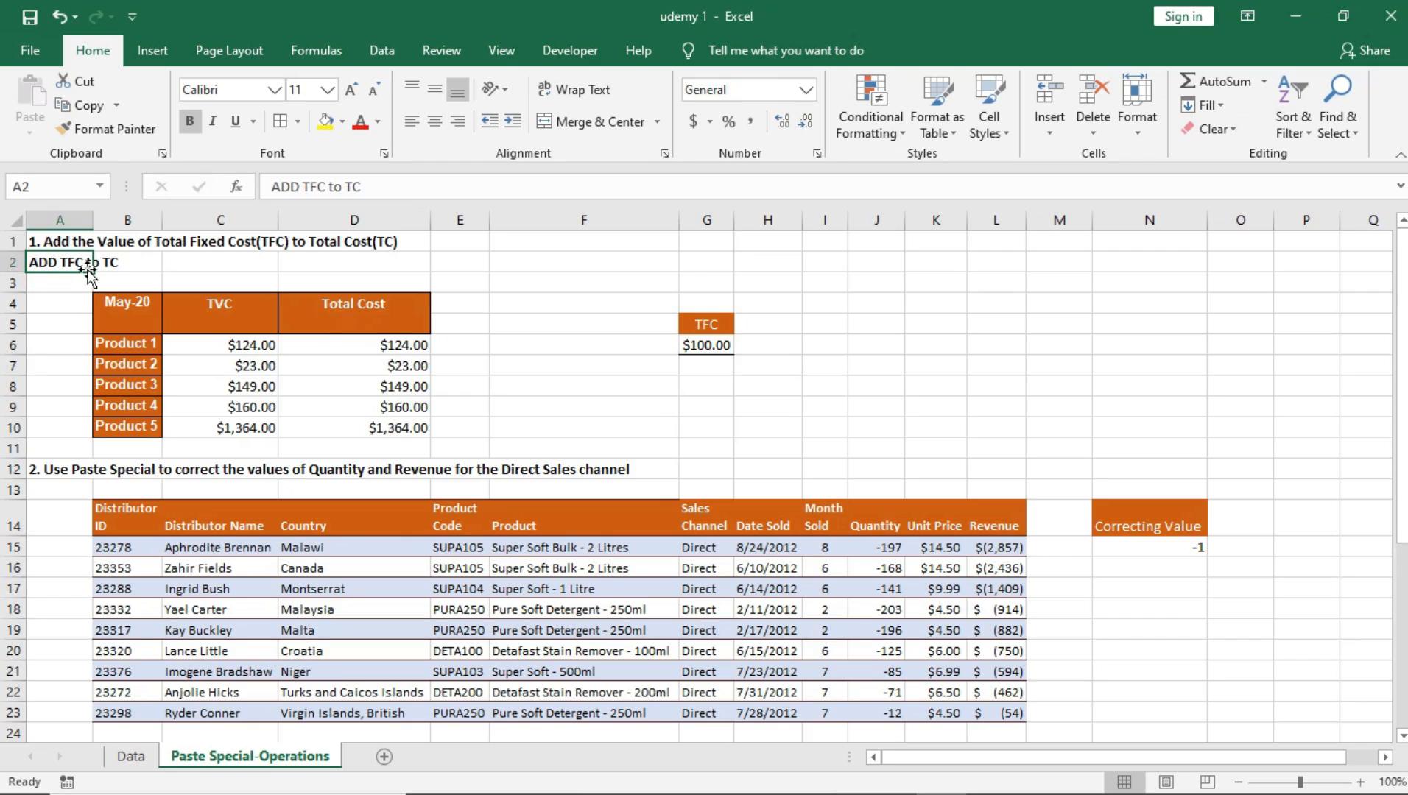
{"action": "left_click", "coordinate": [111, 267]}
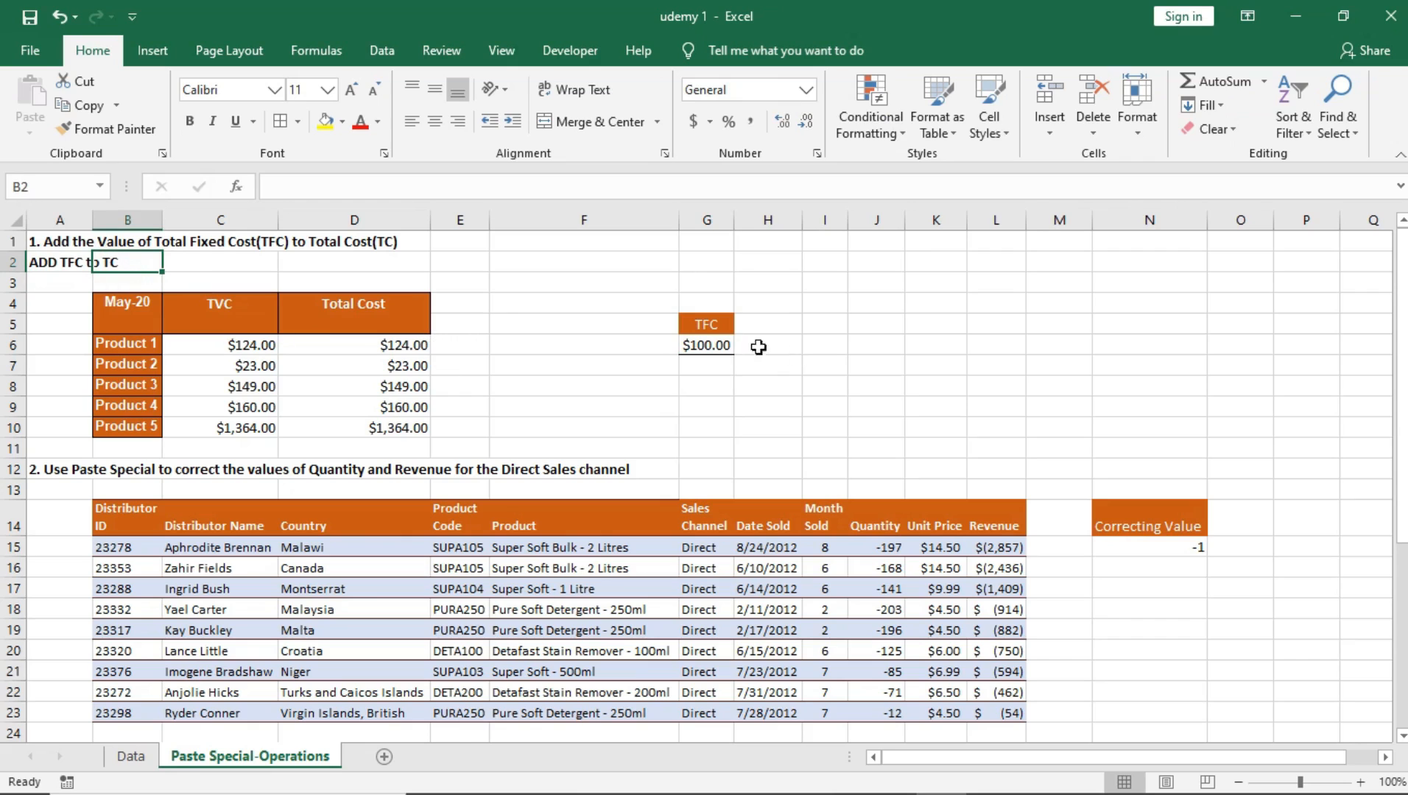
{"action": "left_click", "coordinate": [704, 343]}
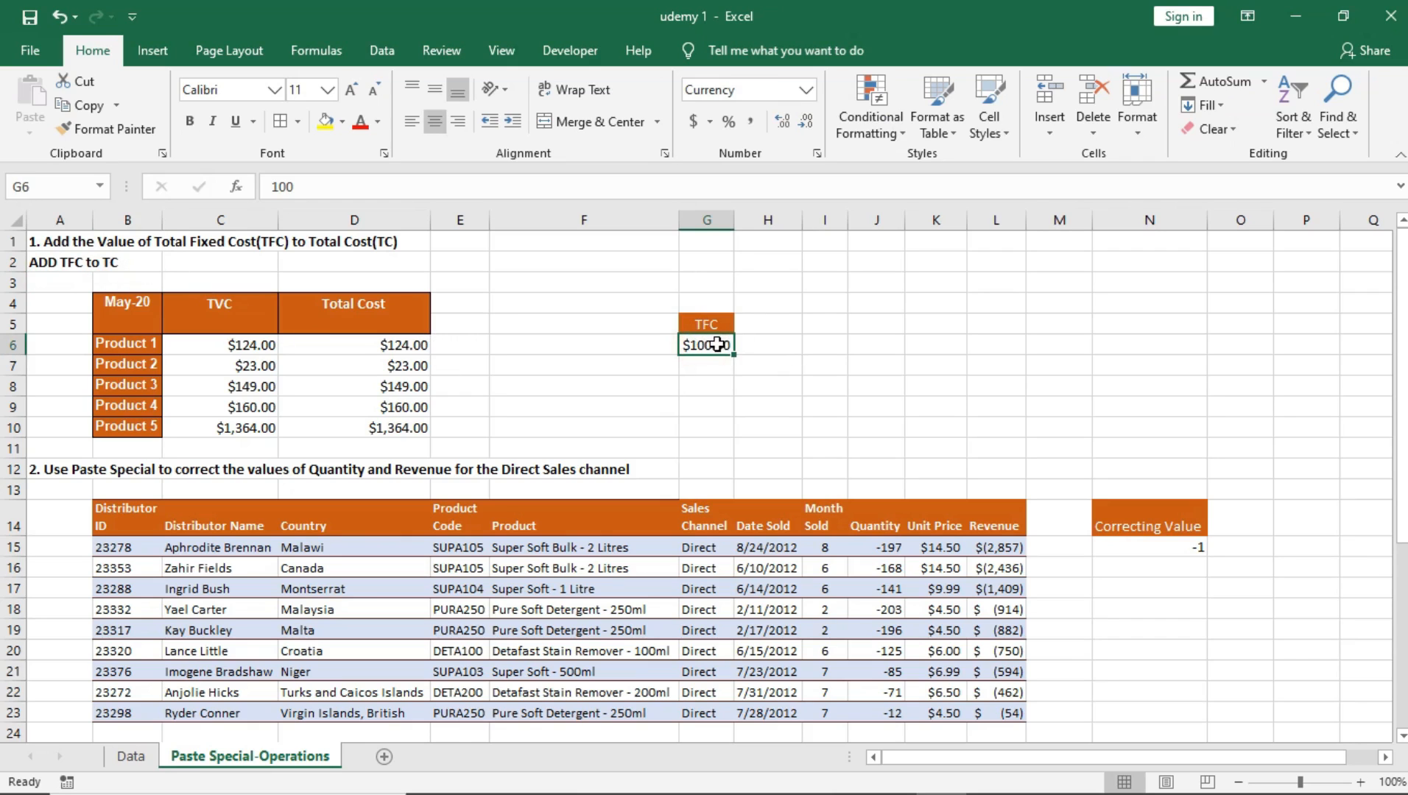
{"action": "left_click", "coordinate": [344, 310]}
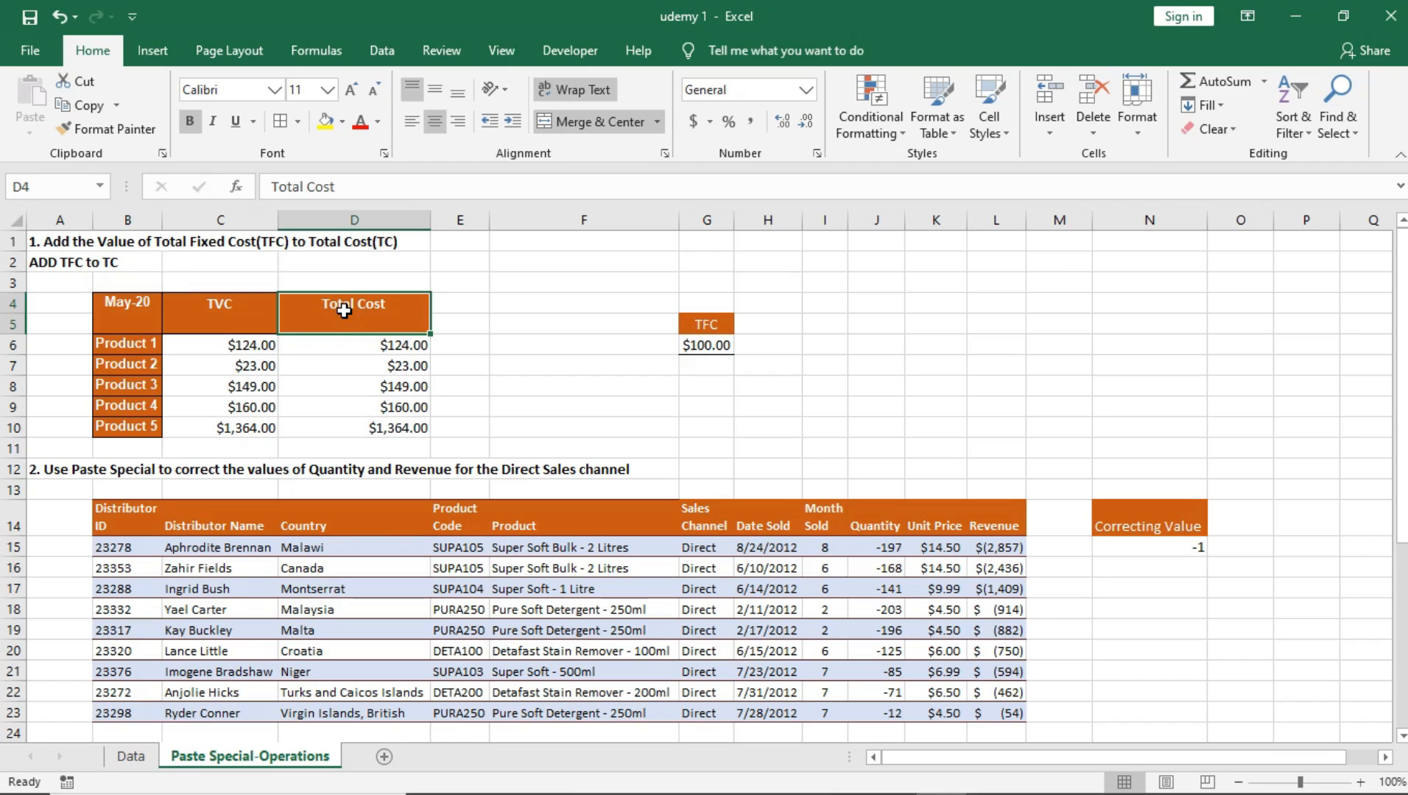
{"action": "left_click", "coordinate": [367, 345]}
{"action": "left_click", "coordinate": [348, 300]}
Step: Compare the TVC values with the Total Cost values for each product in the May-20 table
{"action": "left_click", "coordinate": [237, 315]}
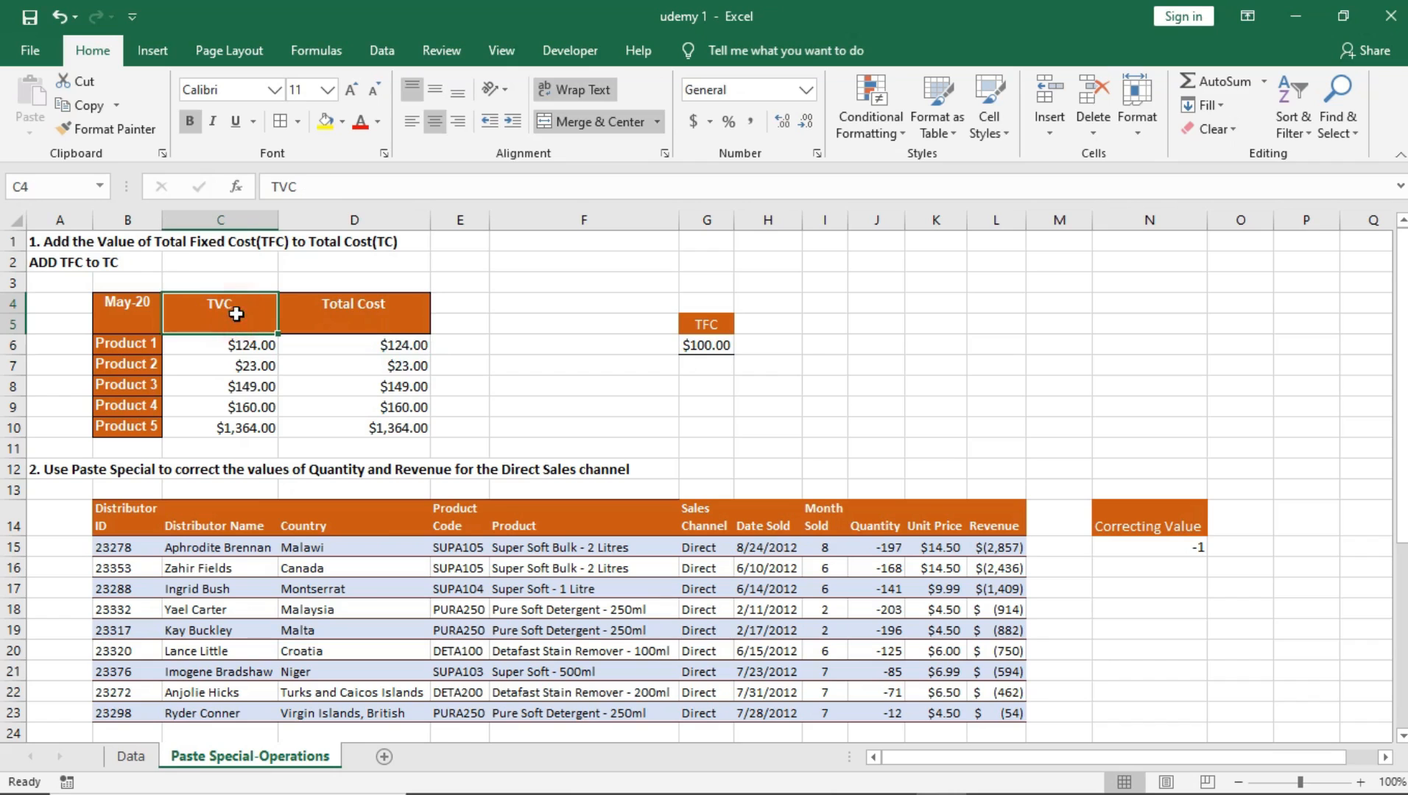
{"action": "left_click_drag", "start_coordinate": [250, 348], "coordinate": [254, 428]}
{"action": "left_click_drag", "start_coordinate": [409, 345], "coordinate": [394, 425]}
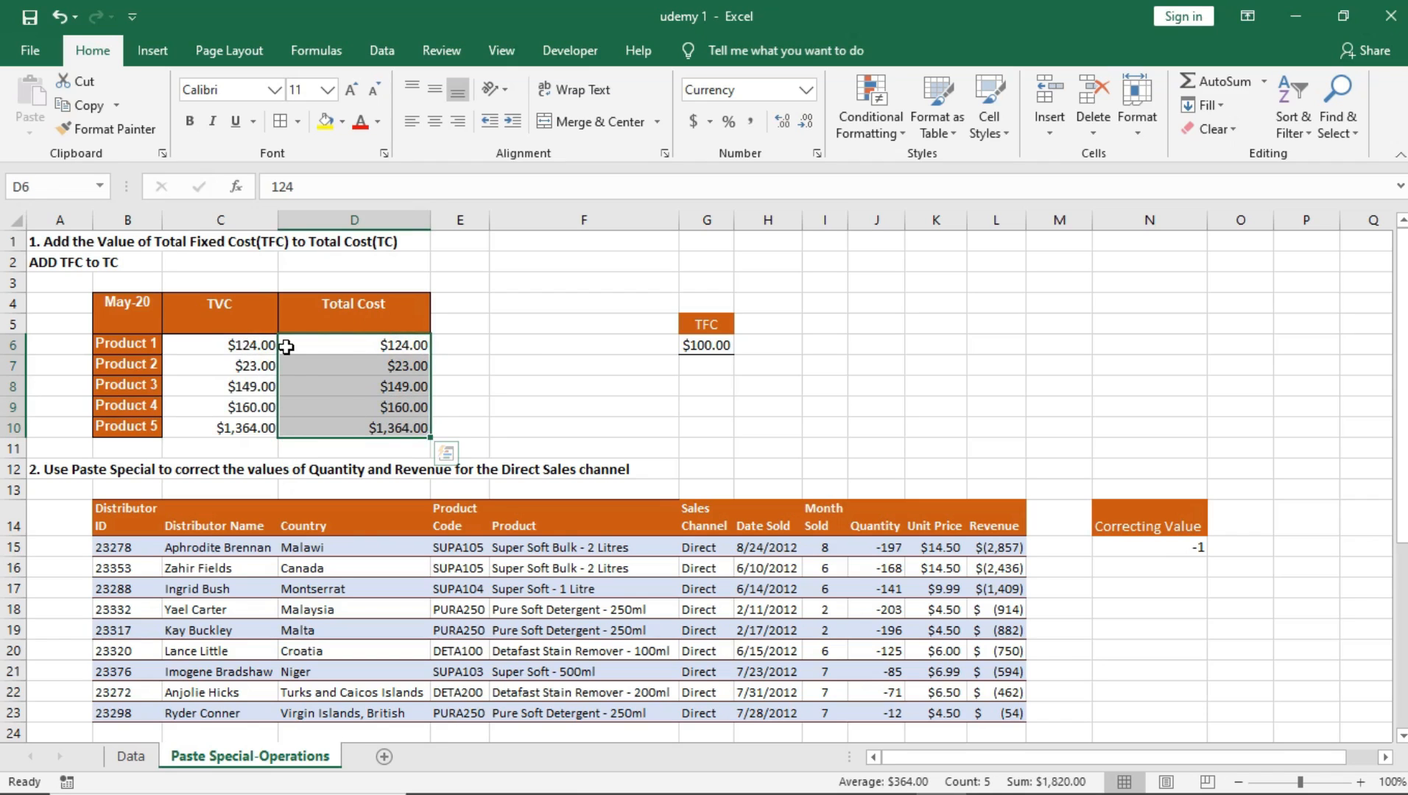
{"action": "left_click", "coordinate": [389, 345]}
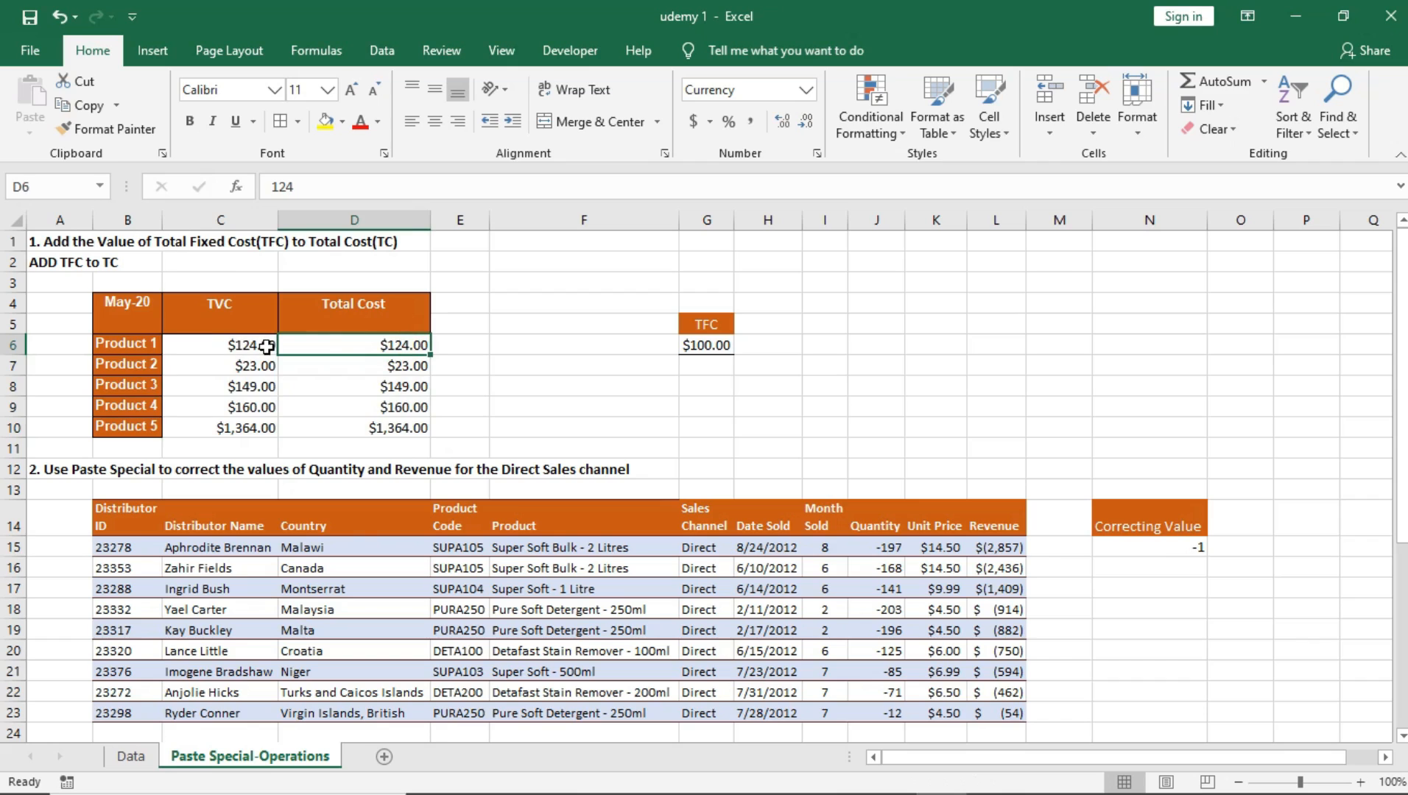
{"action": "left_click_drag", "start_coordinate": [399, 345], "coordinate": [398, 433]}
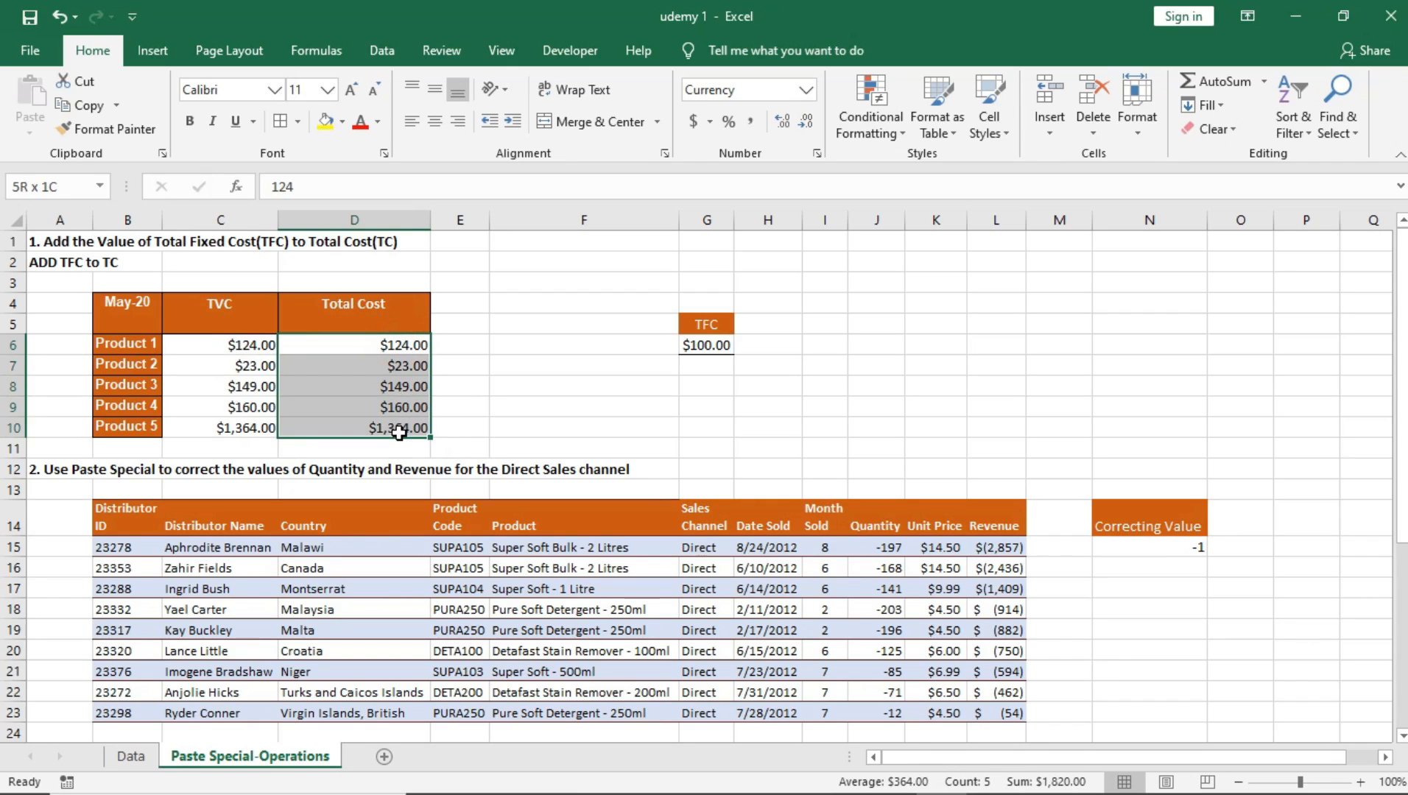
{"action": "left_click", "coordinate": [239, 347]}
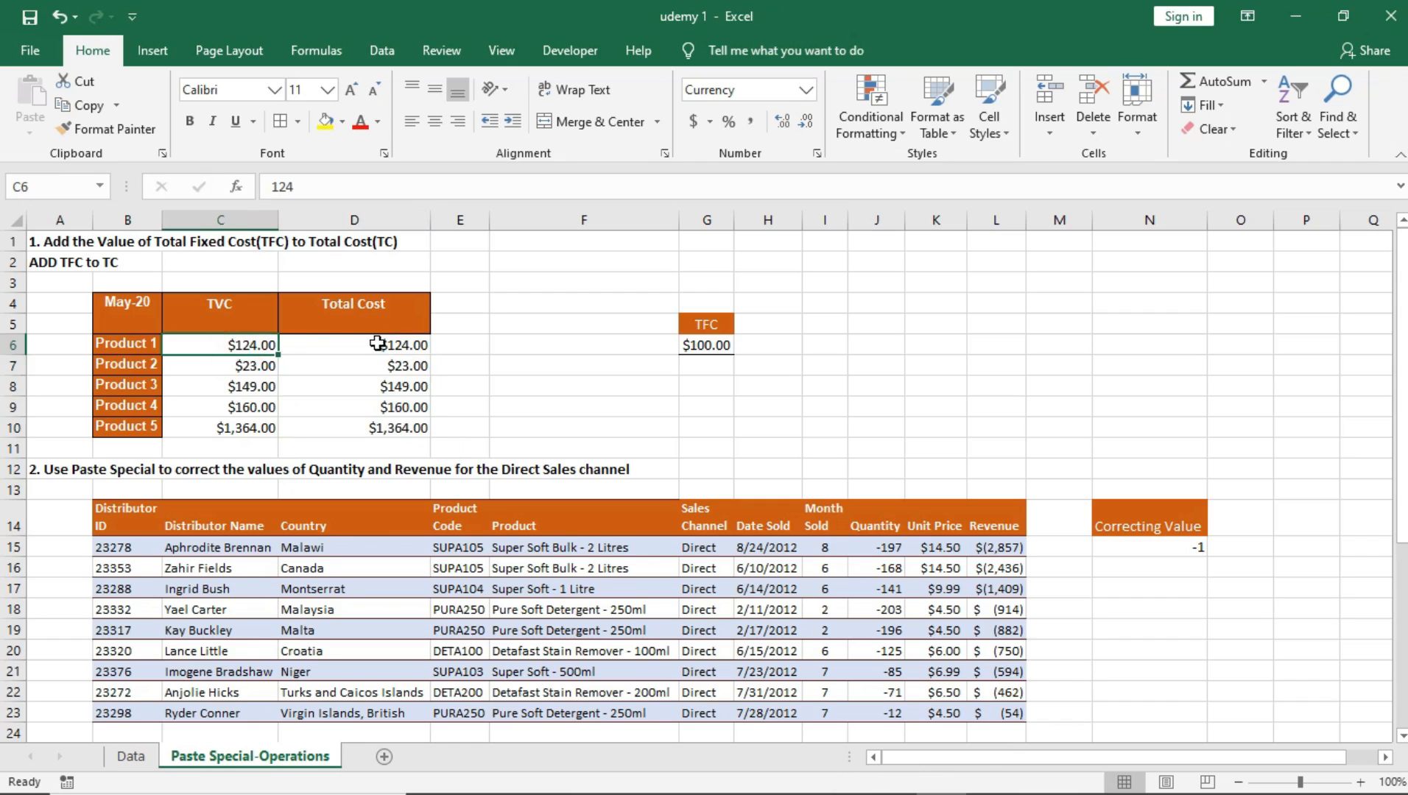
{"action": "left_click", "coordinate": [252, 367]}
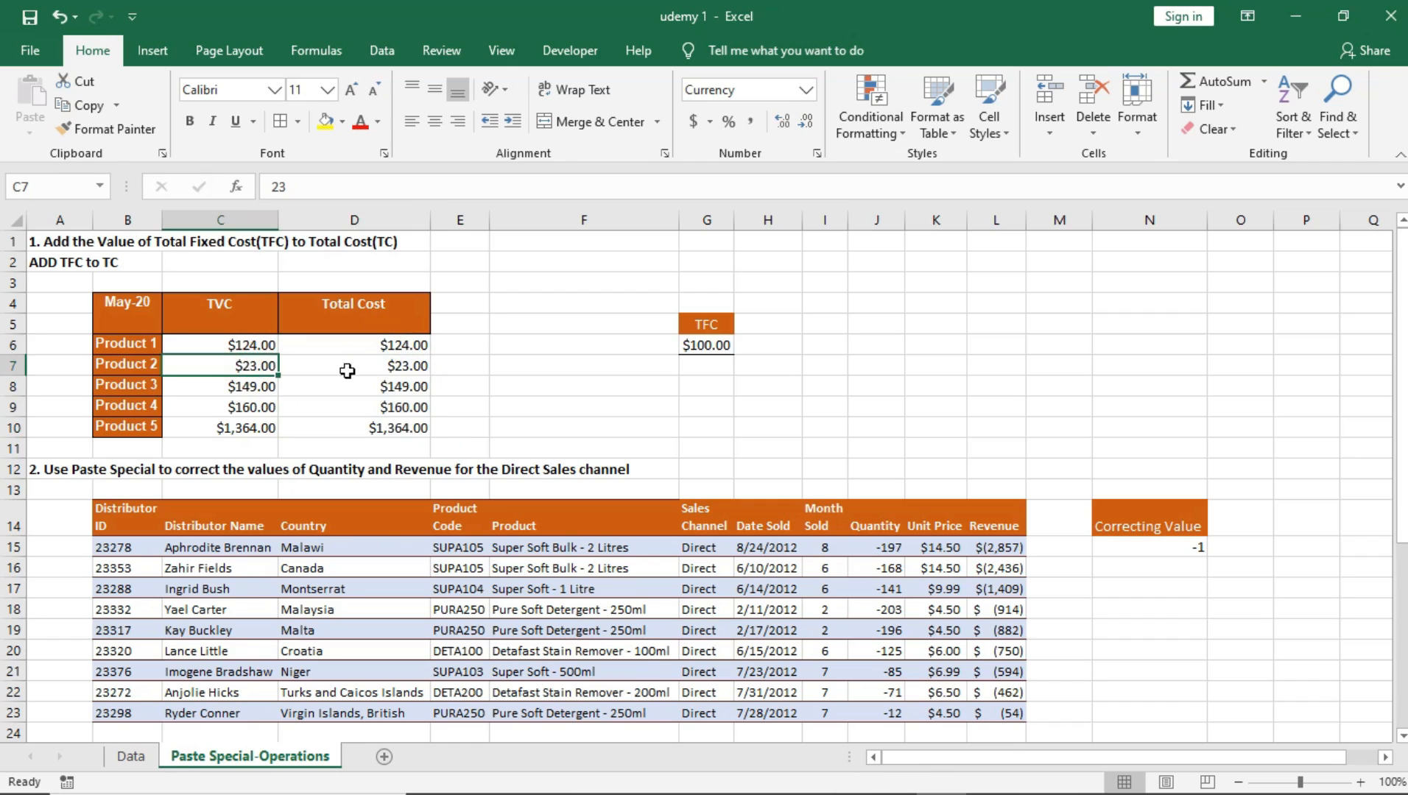
{"action": "left_click", "coordinate": [266, 388]}
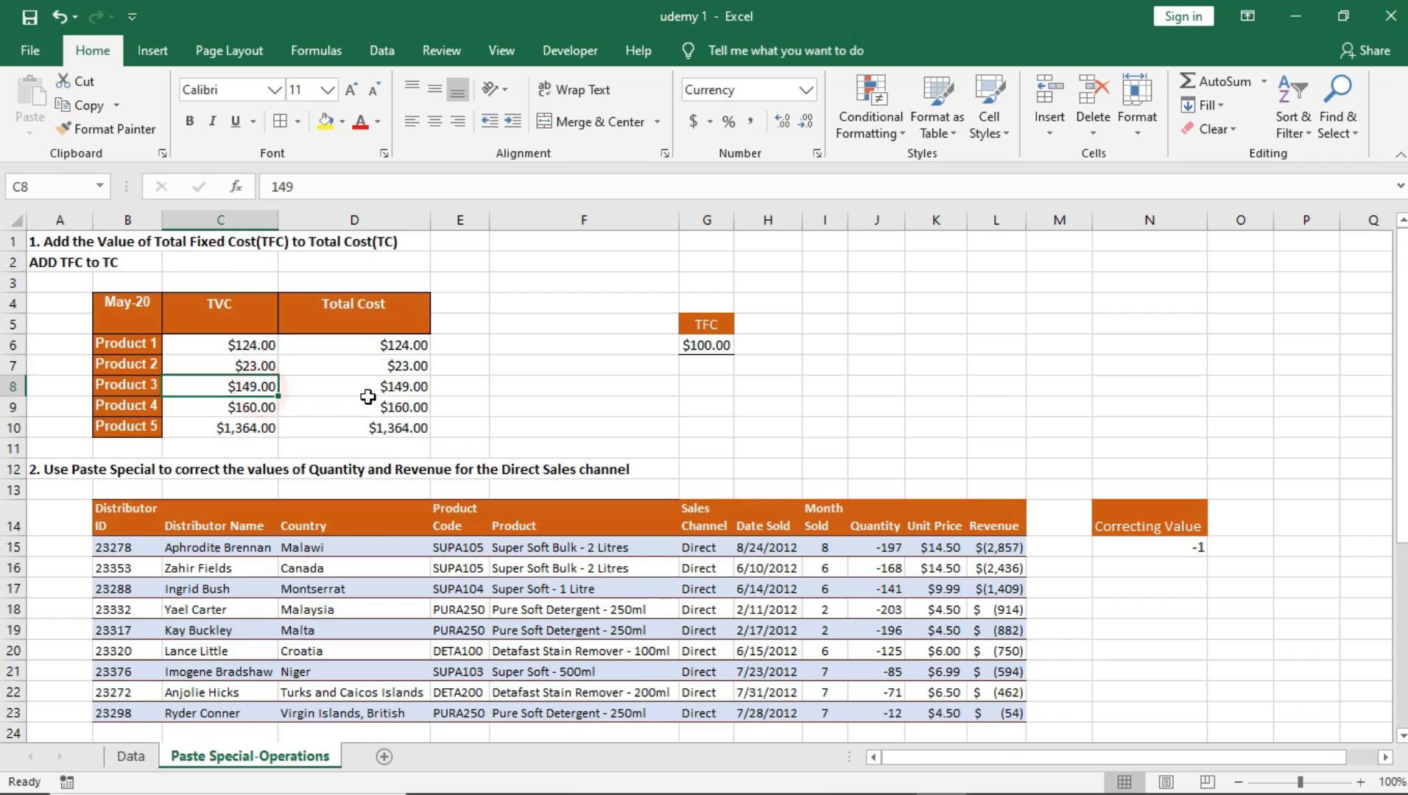
{"action": "left_click", "coordinate": [401, 383]}
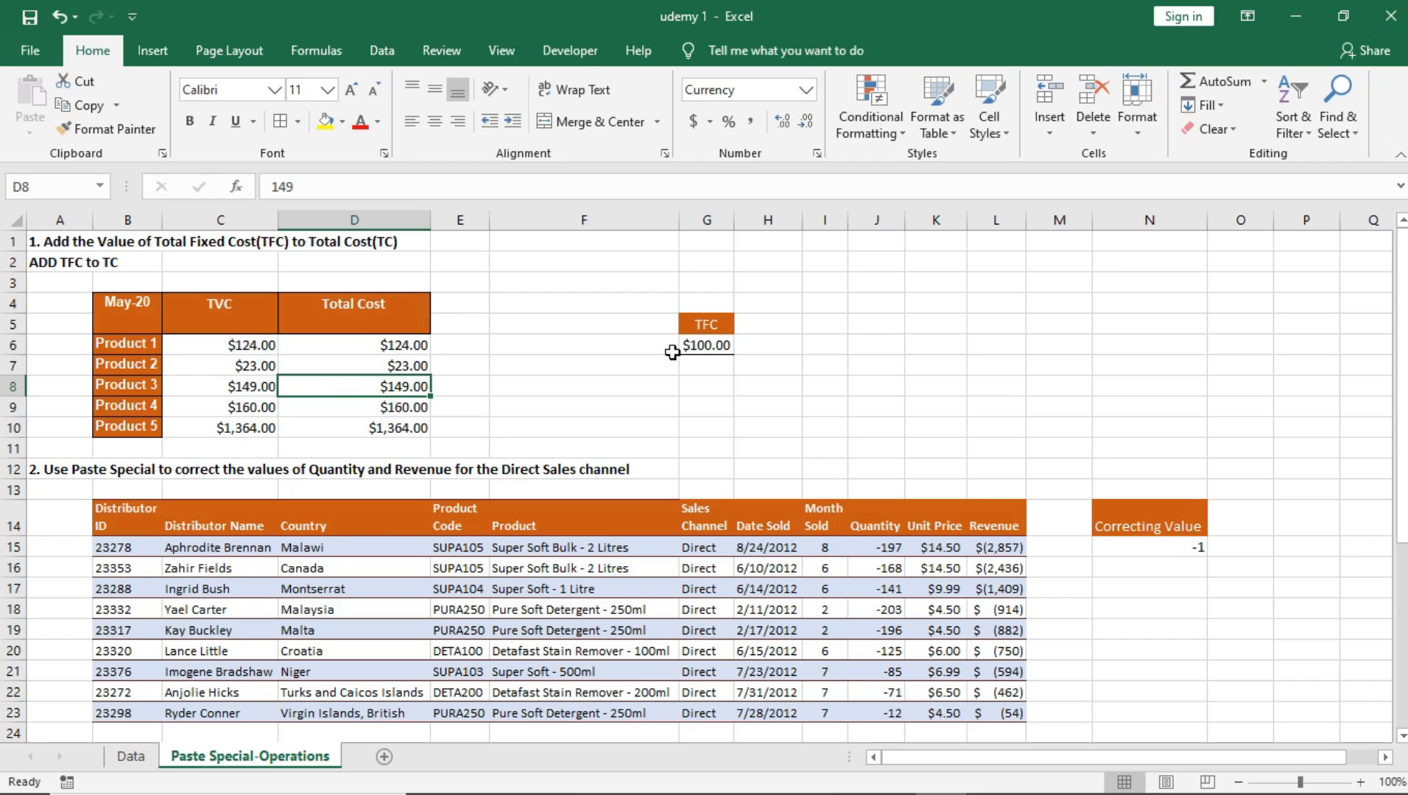
Step: Check the TFC amount in G6 against the product rows and Total Cost cells that need it added
{"action": "left_click", "coordinate": [705, 321]}
{"action": "left_click", "coordinate": [712, 349]}
{"action": "left_click_drag", "start_coordinate": [388, 345], "coordinate": [395, 428]}
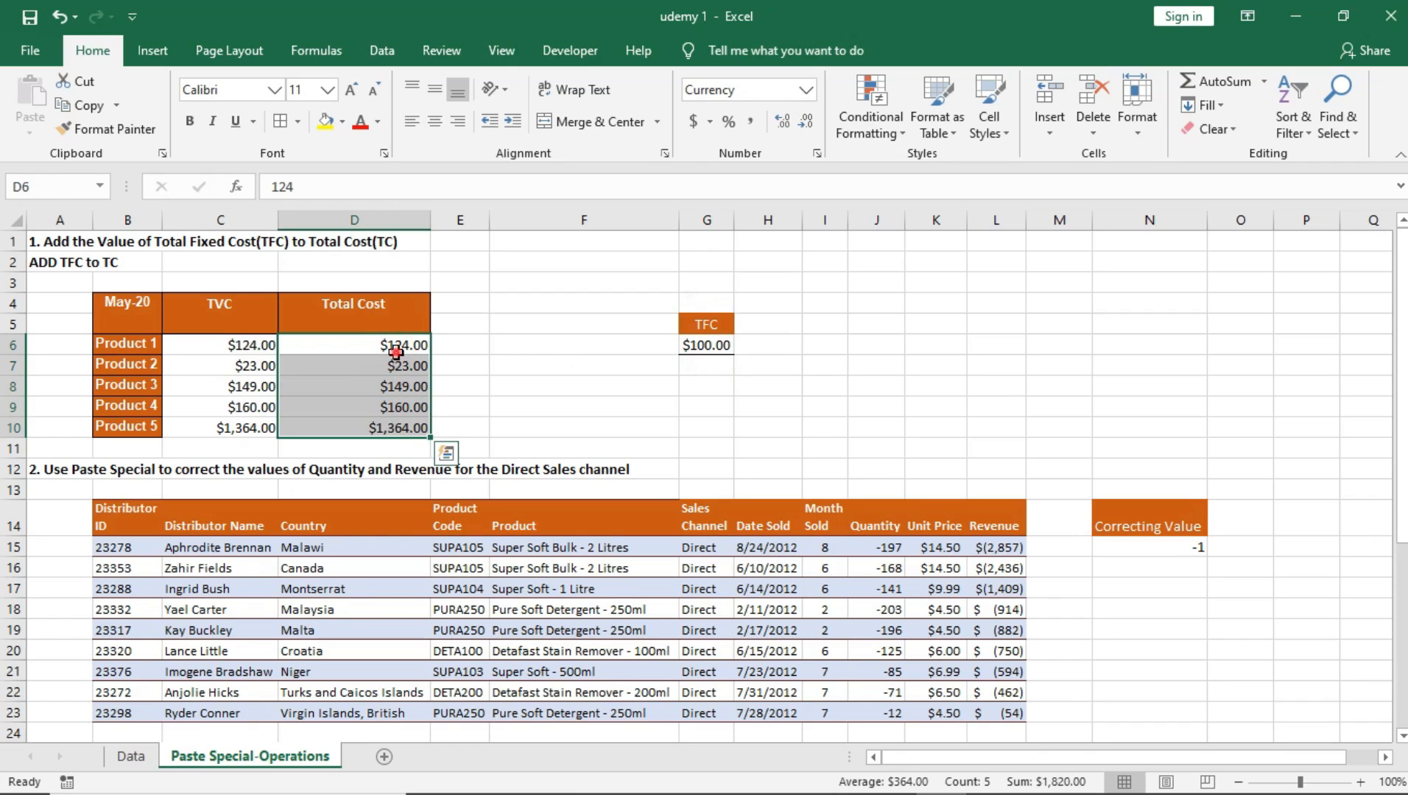
{"action": "left_click", "coordinate": [396, 352]}
{"action": "left_click", "coordinate": [397, 365]}
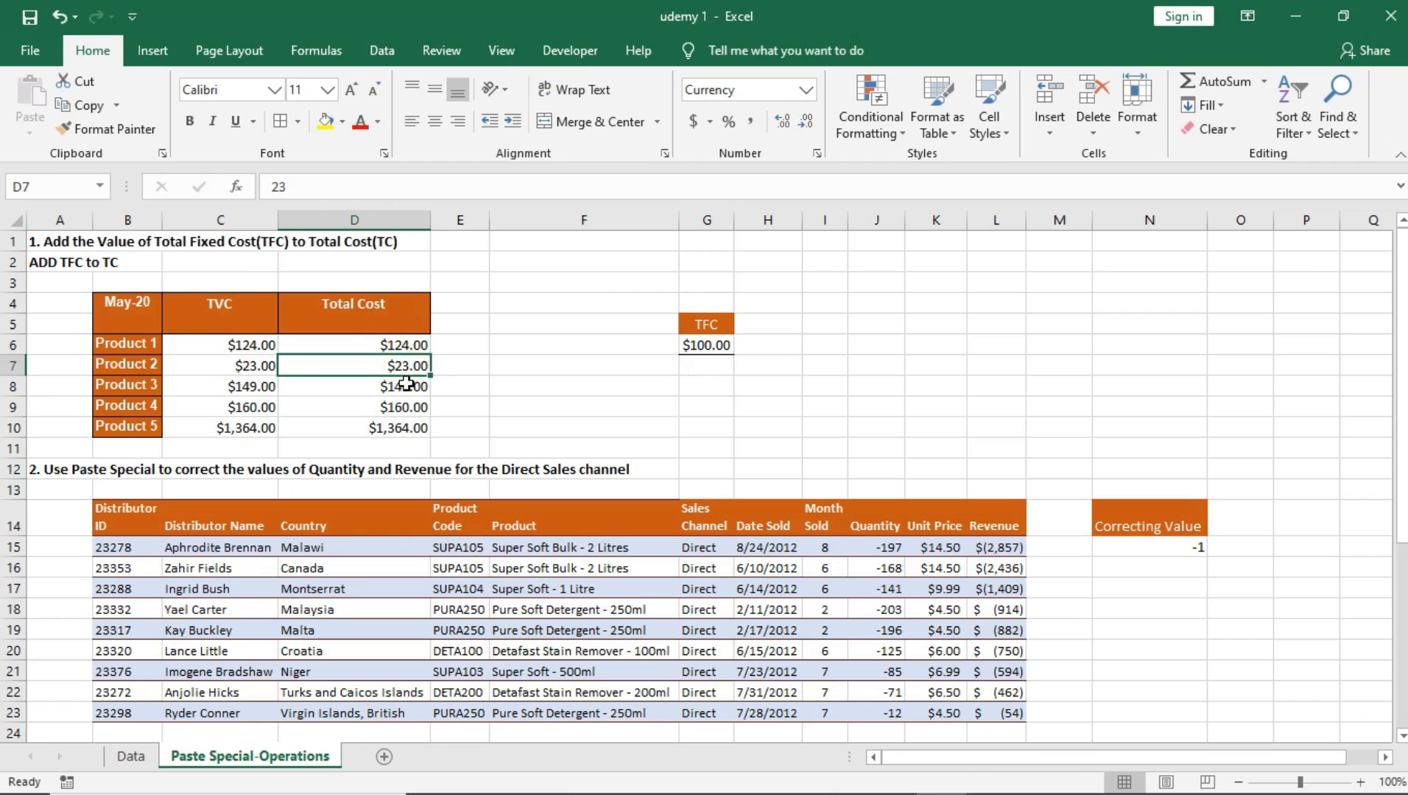
{"action": "left_click", "coordinate": [407, 385]}
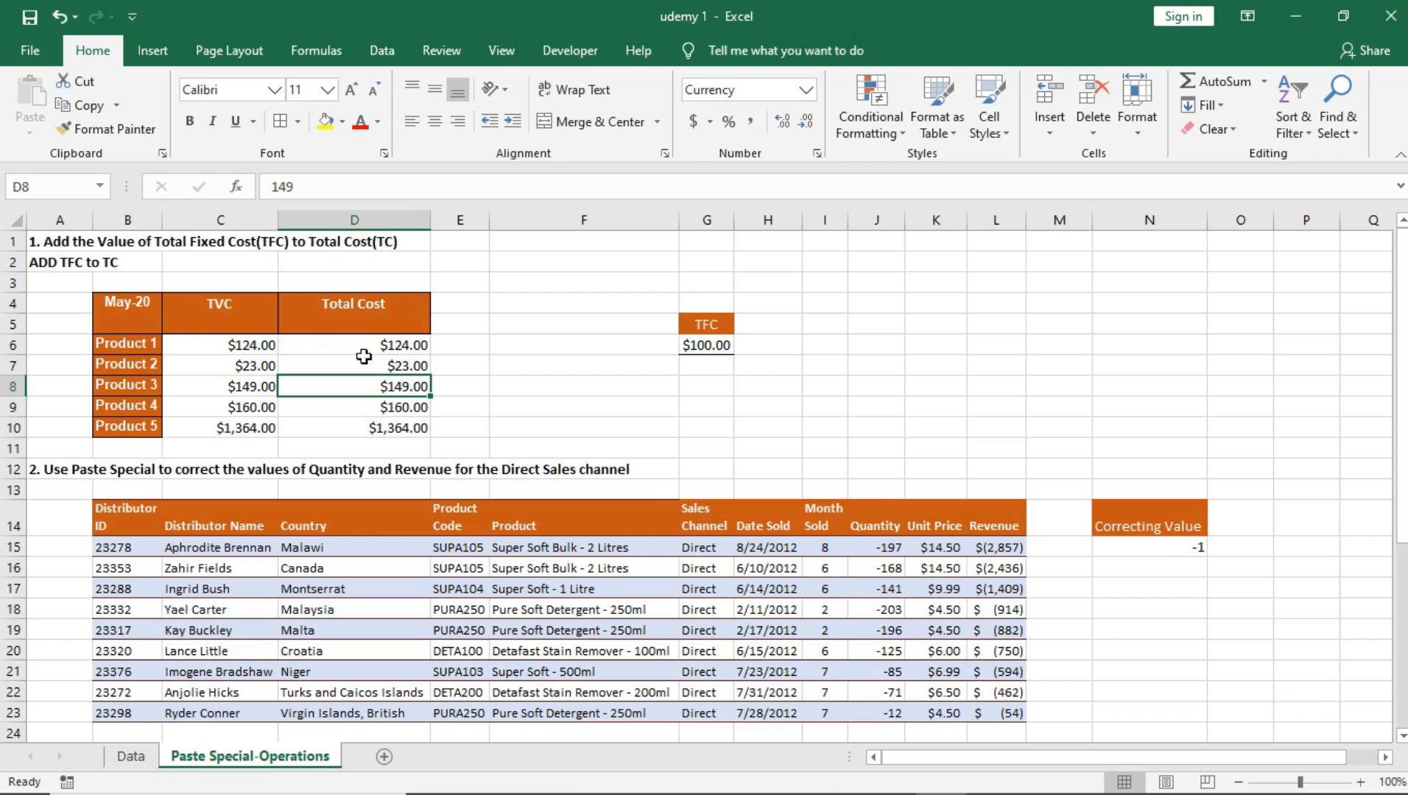
{"action": "left_click", "coordinate": [153, 352]}
{"action": "left_click", "coordinate": [145, 363]}
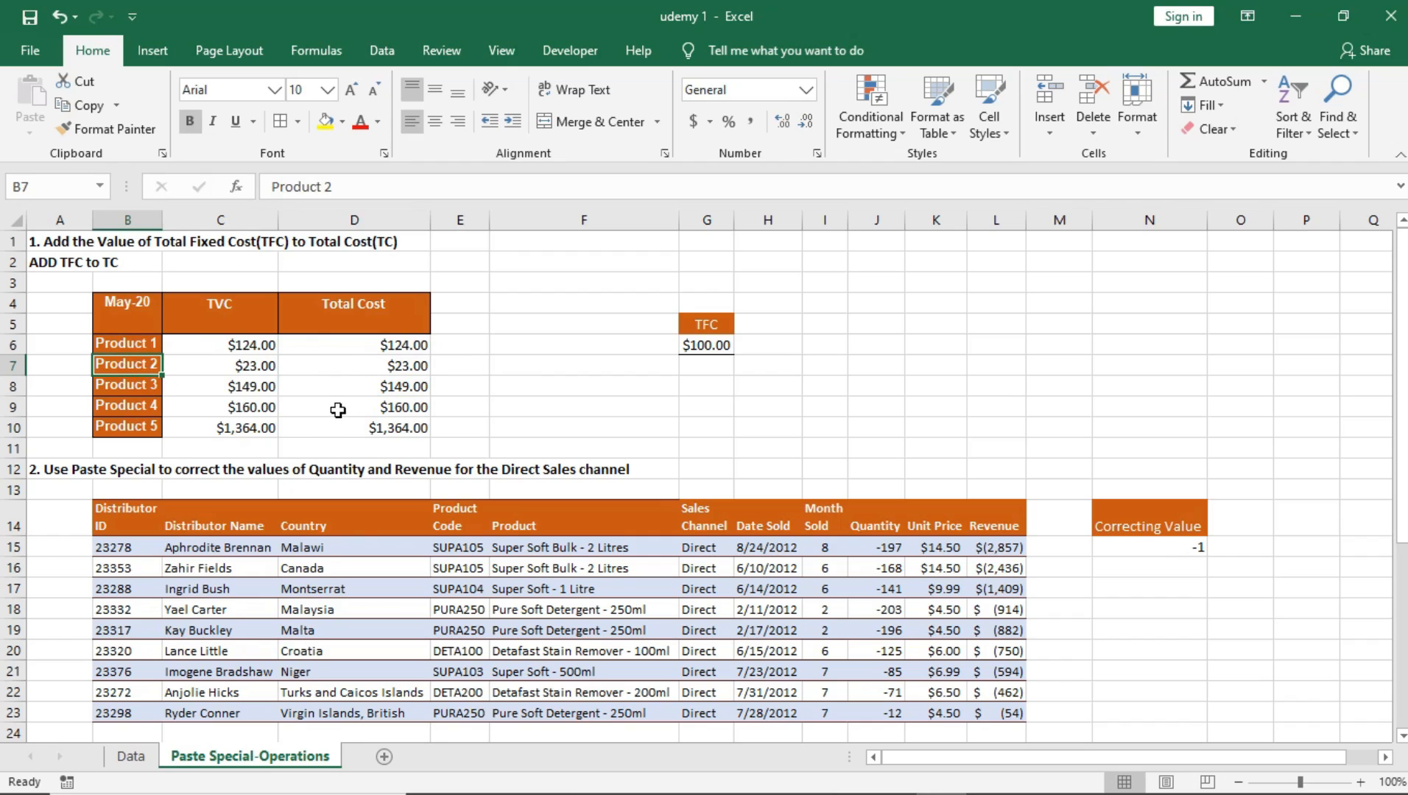
{"action": "left_click", "coordinate": [708, 347]}
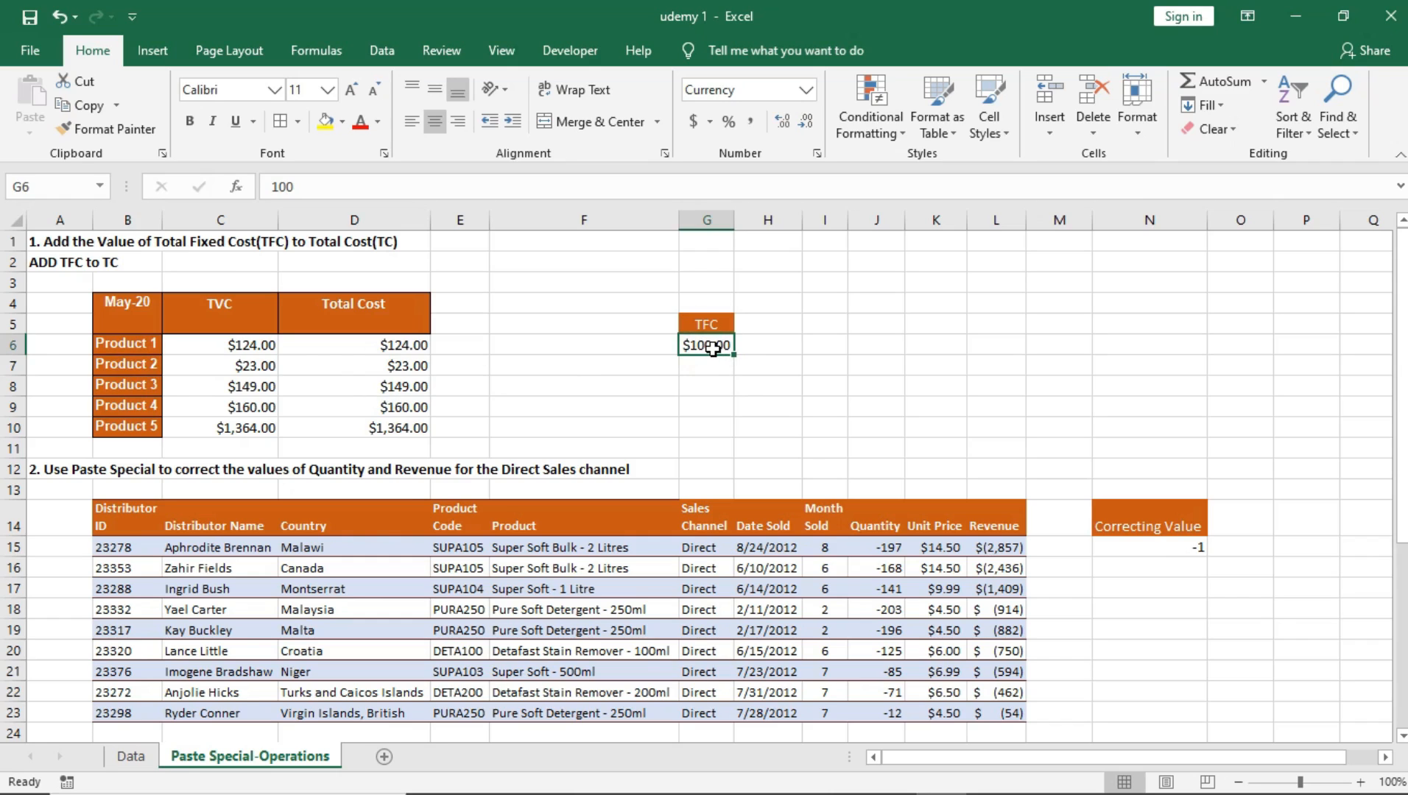
{"action": "left_click", "coordinate": [407, 348]}
{"action": "left_click", "coordinate": [408, 362]}
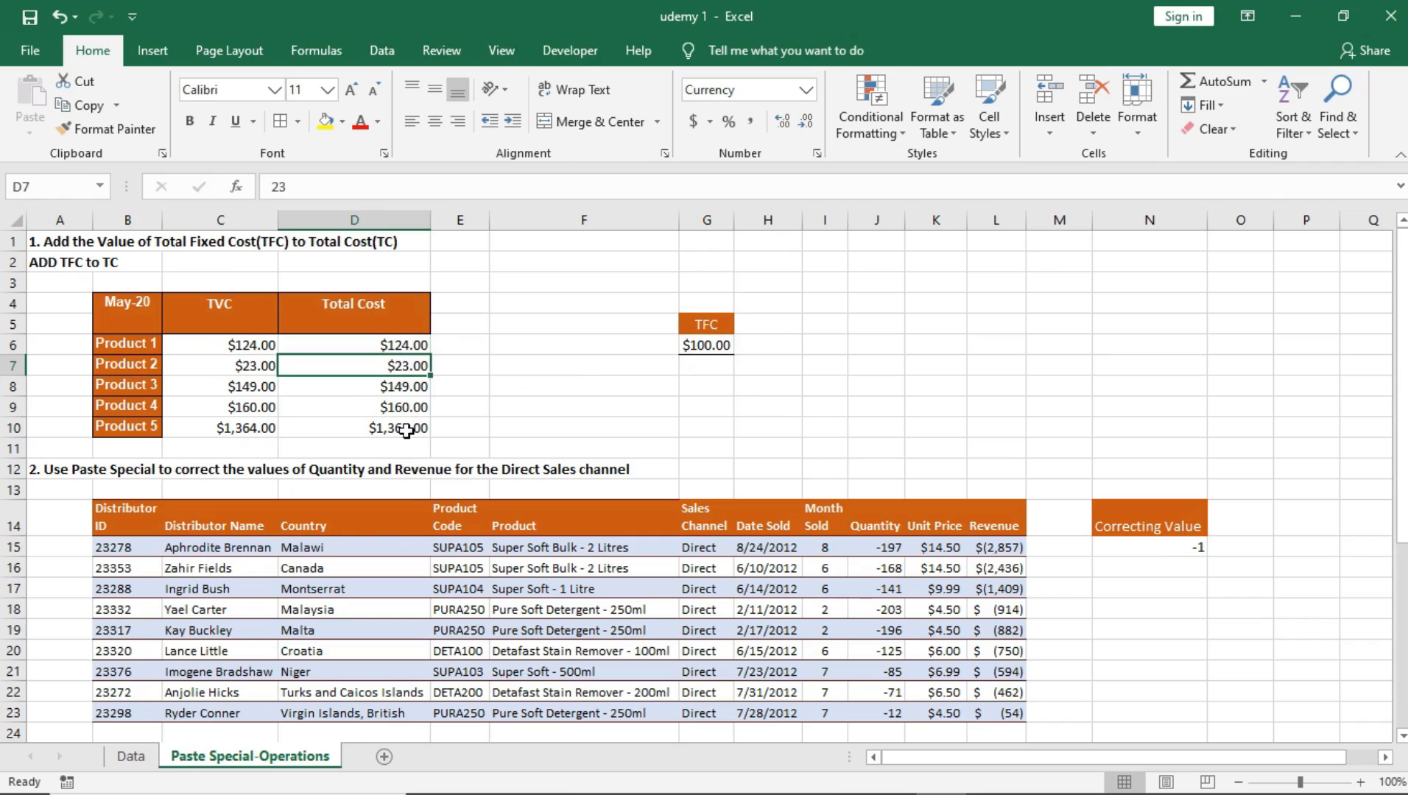
Step: Add the TFC value from G6 to Product 1's Total Cost in D6 using the Paste Special Add operation
{"action": "left_click", "coordinate": [700, 346]}
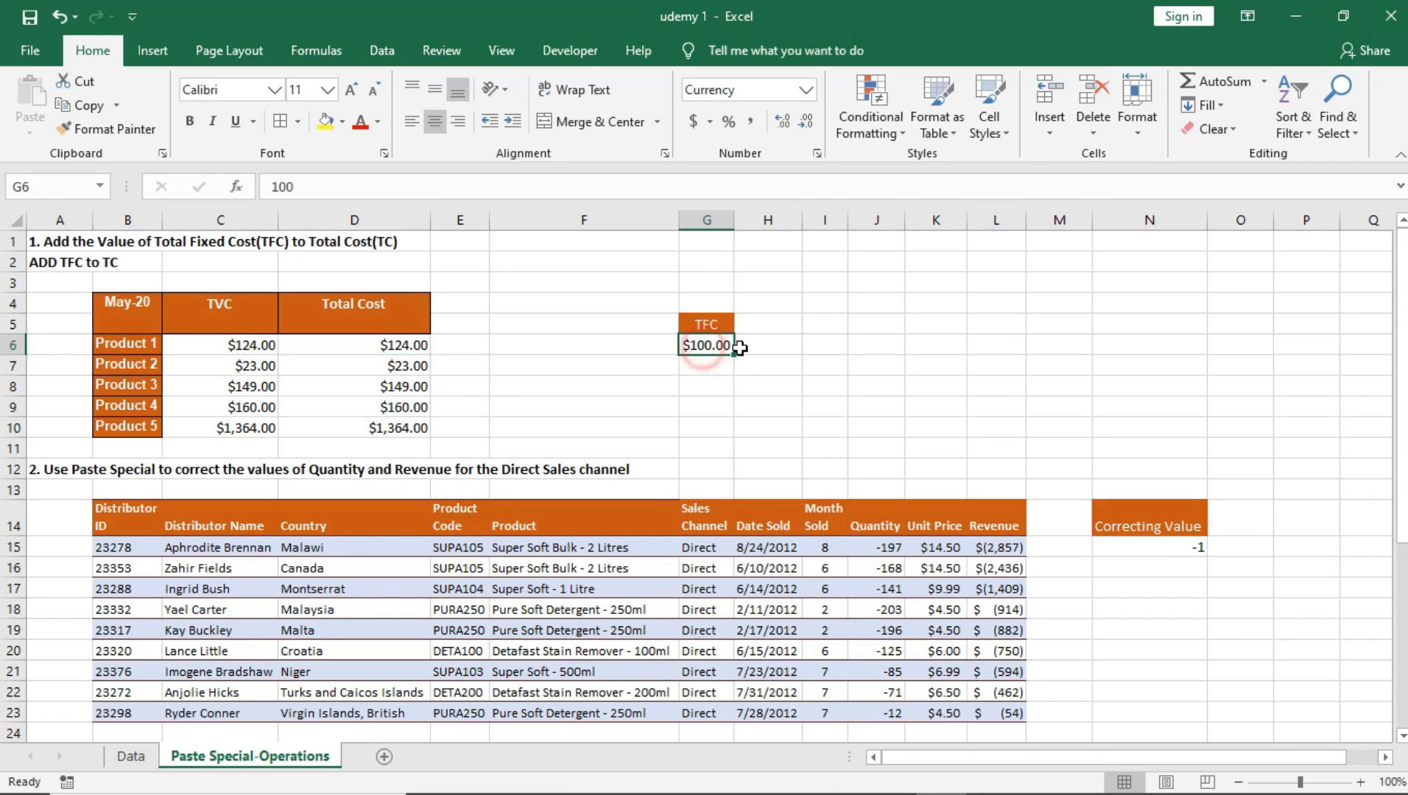
{"action": "key", "text": "ctrl+c"}
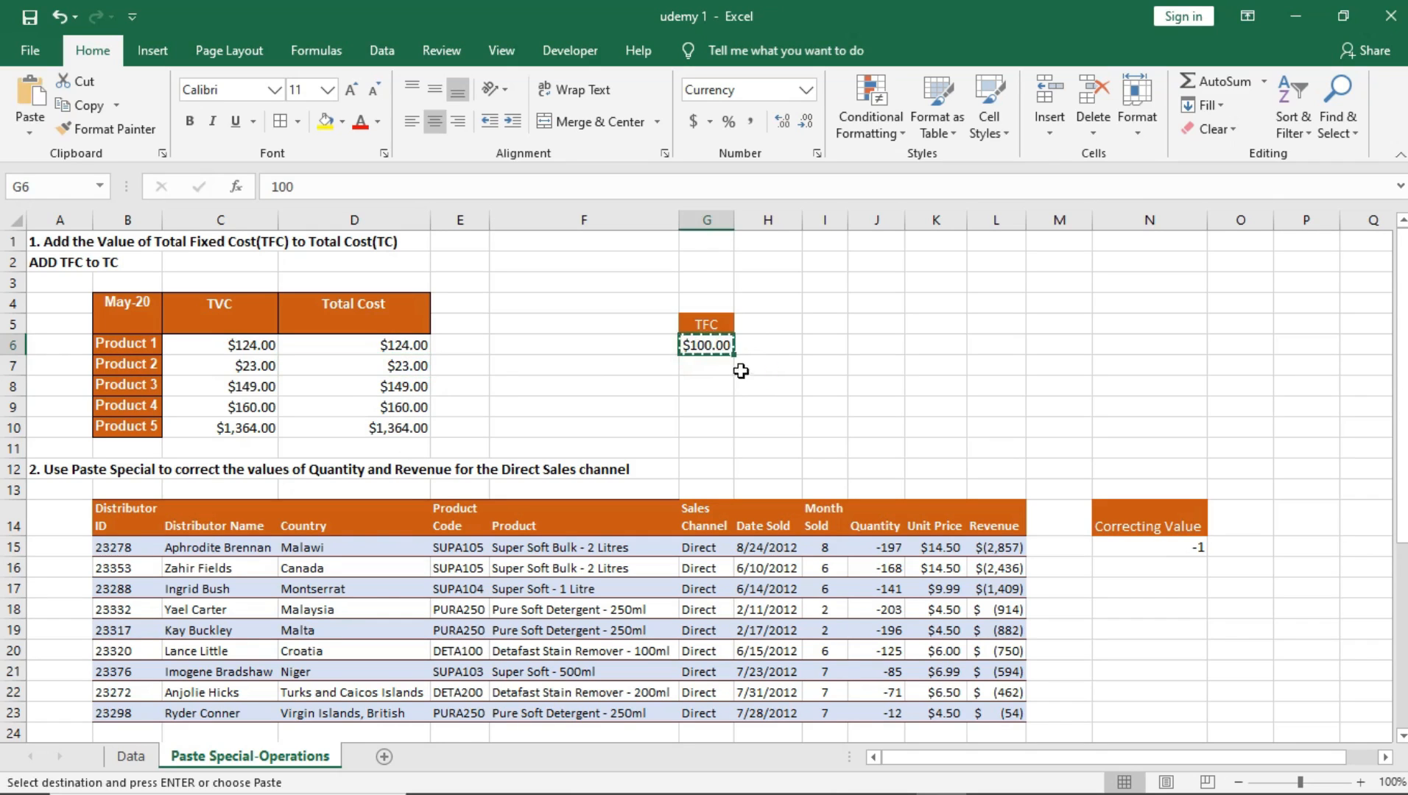
{"action": "left_click", "coordinate": [403, 348]}
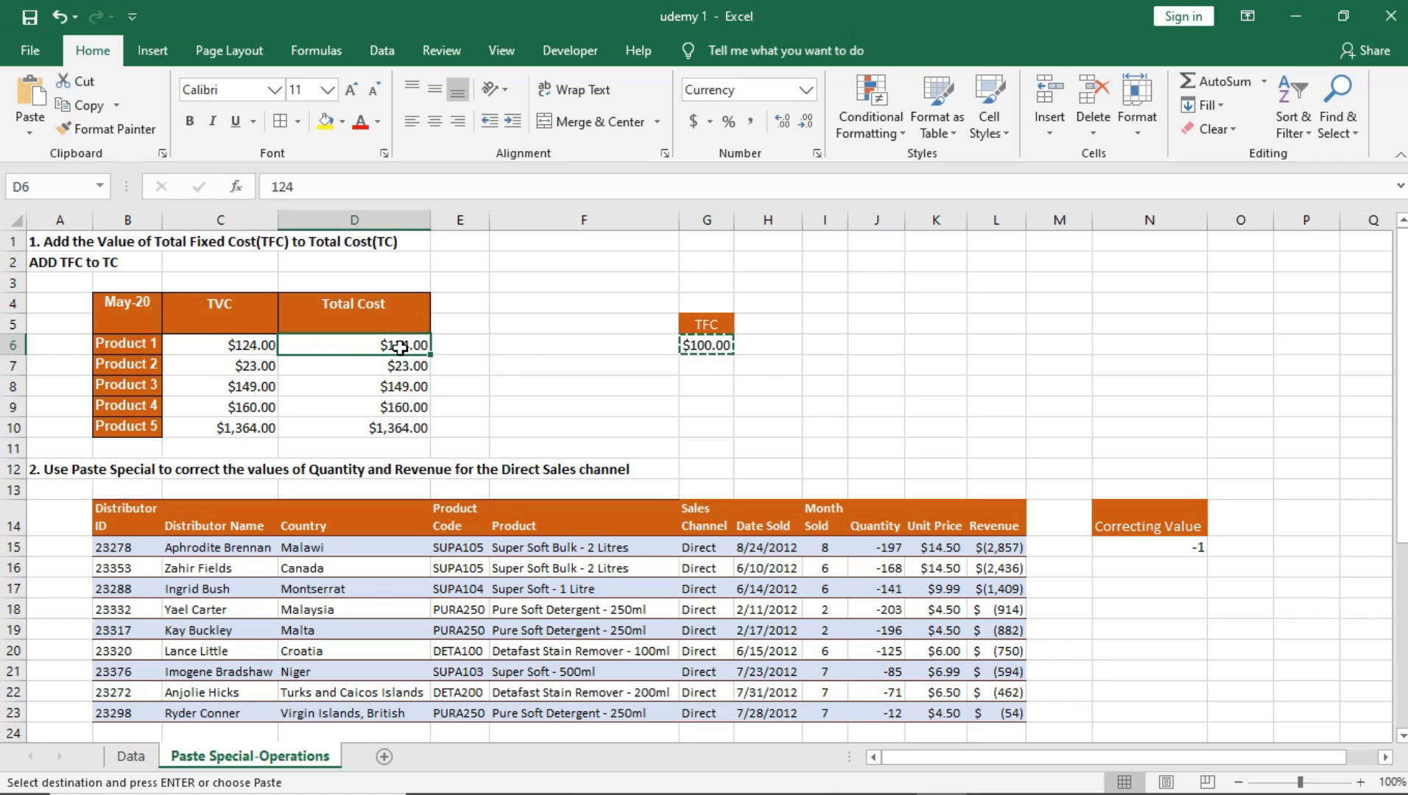
{"action": "right_click", "coordinate": [400, 348]}
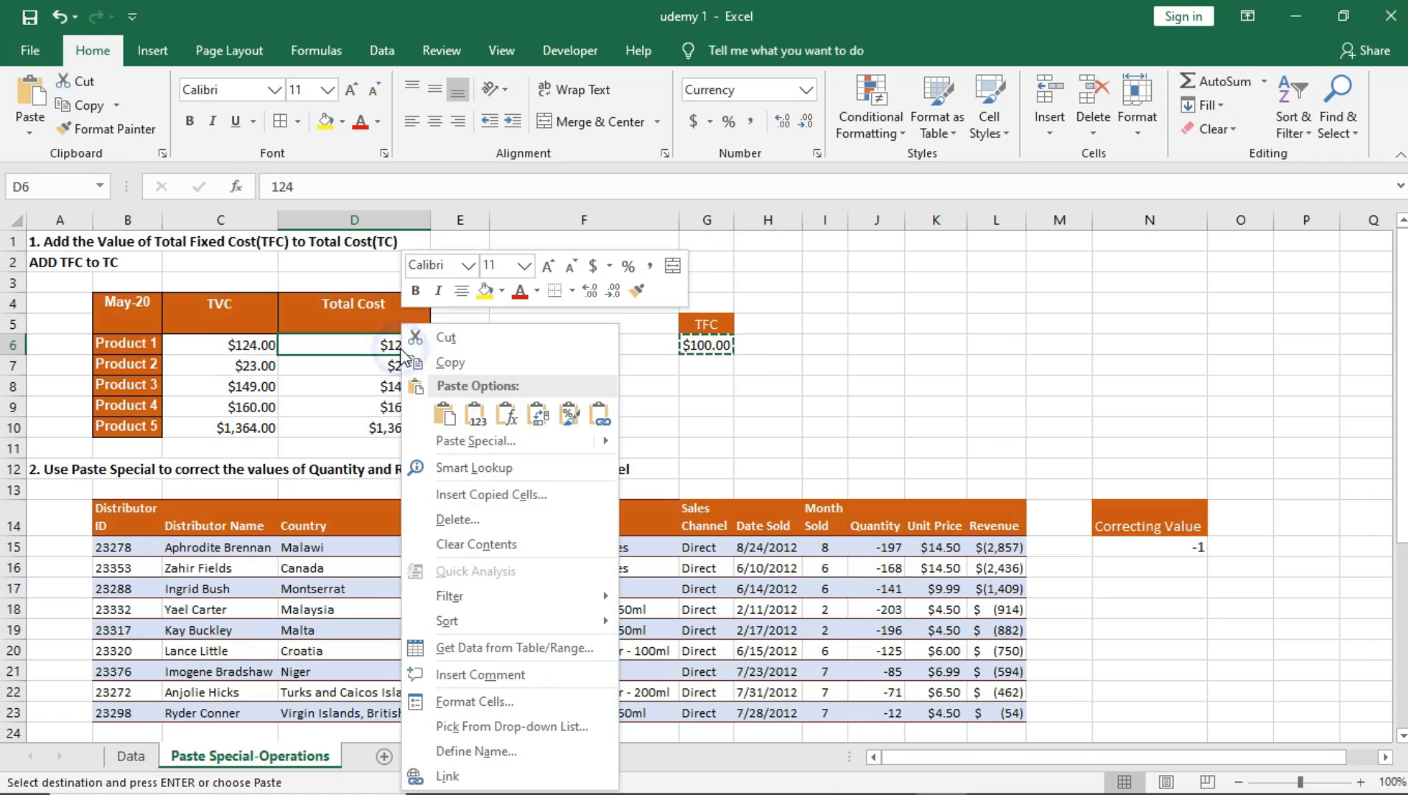
{"action": "left_click", "coordinate": [486, 441]}
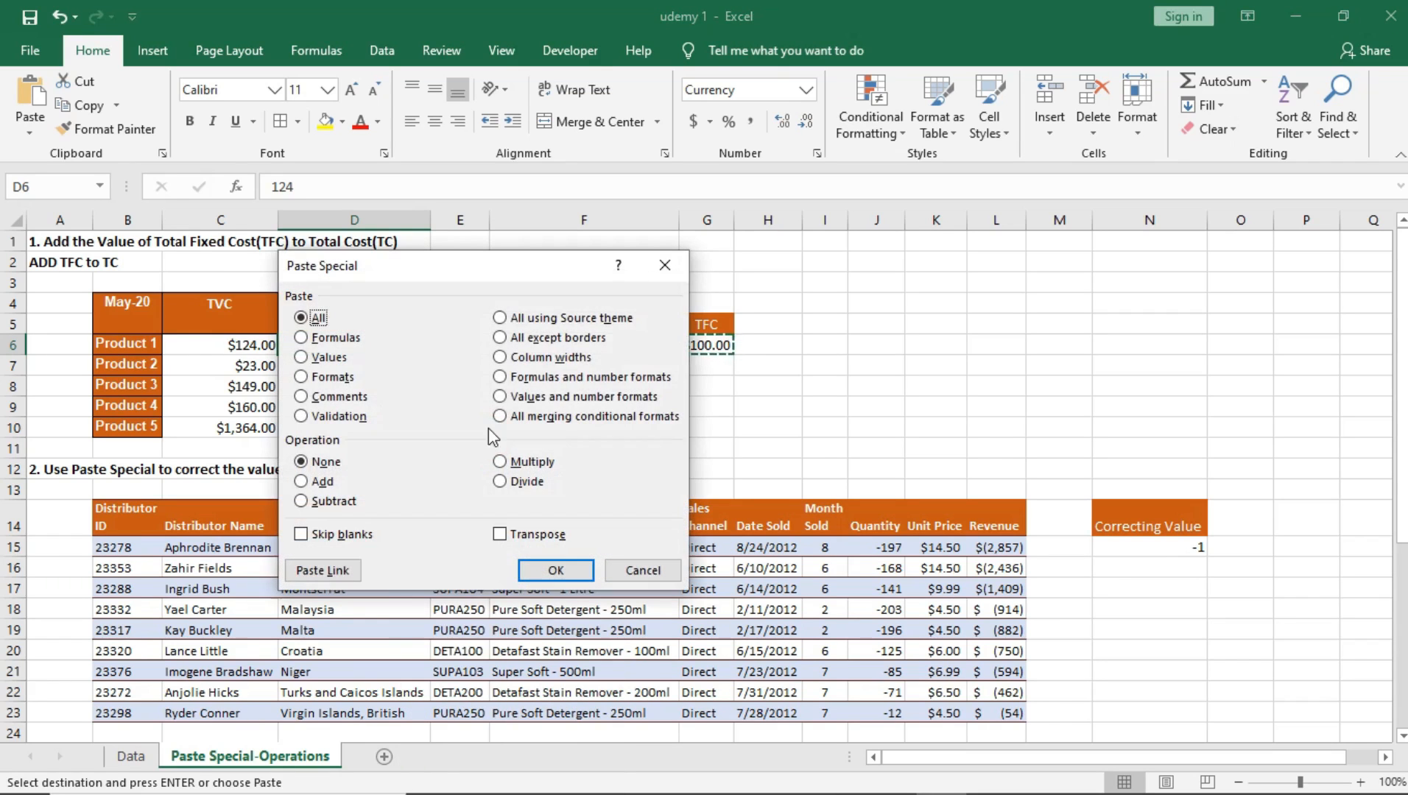
{"action": "left_click_drag", "start_coordinate": [472, 274], "coordinate": [999, 157]}
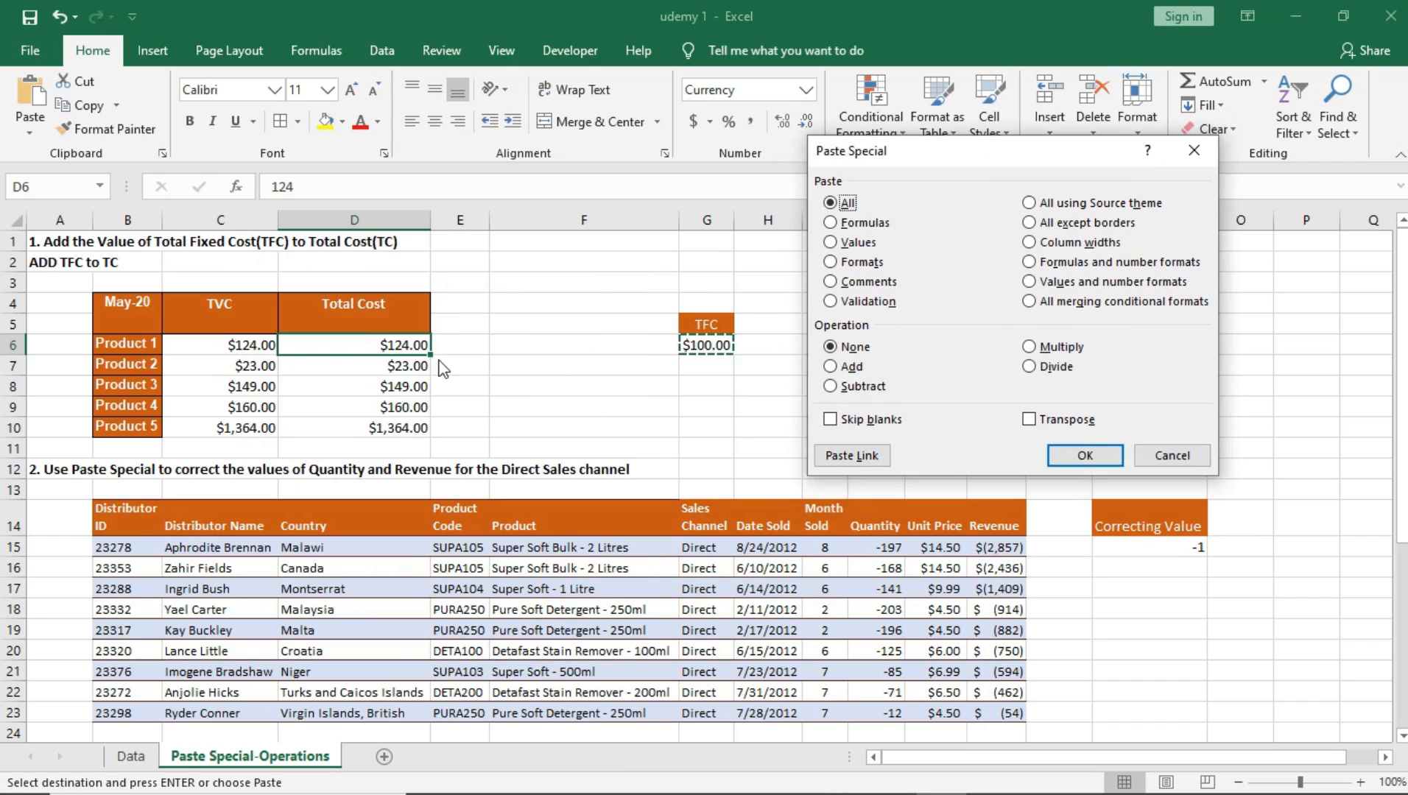
{"action": "left_click", "coordinate": [830, 367]}
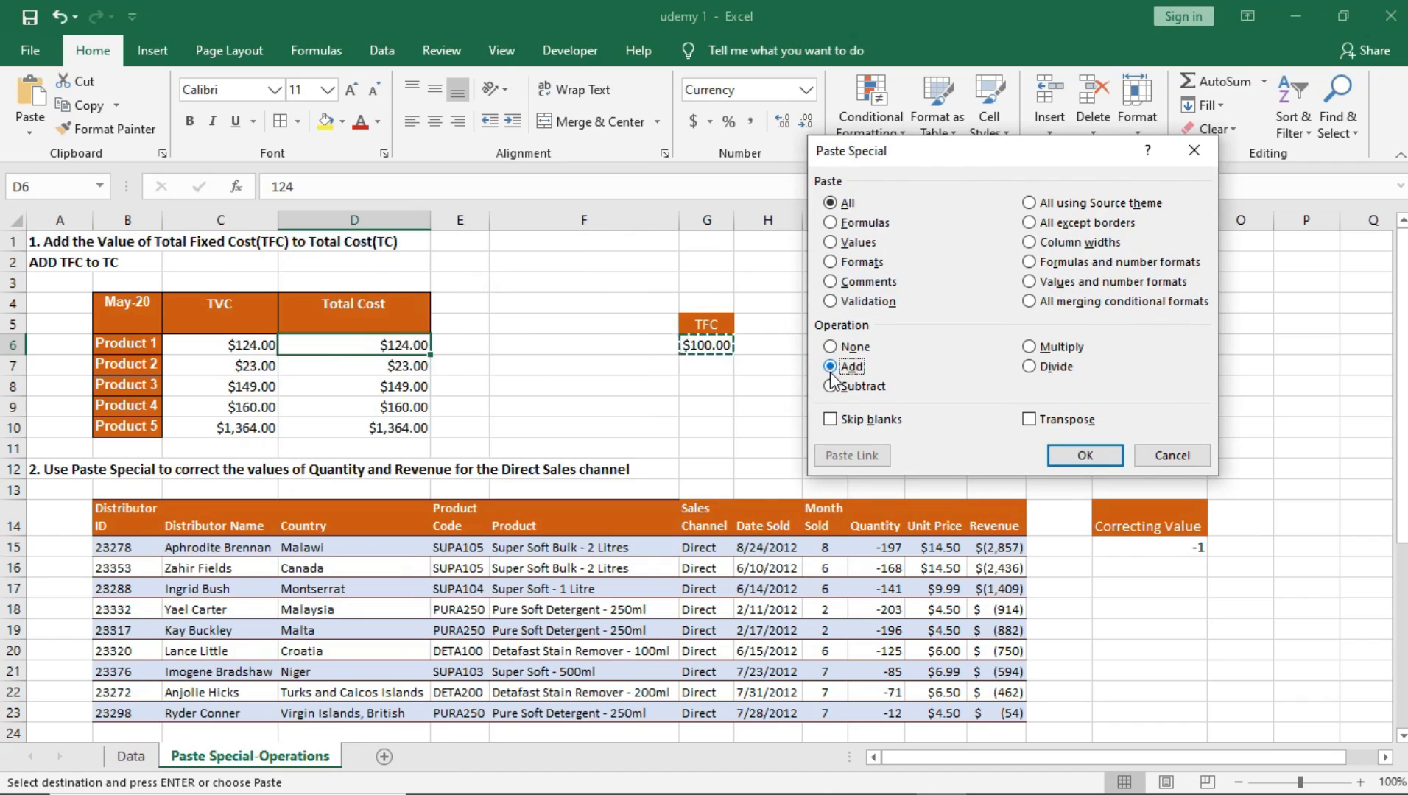
{"action": "left_click", "coordinate": [1080, 456]}
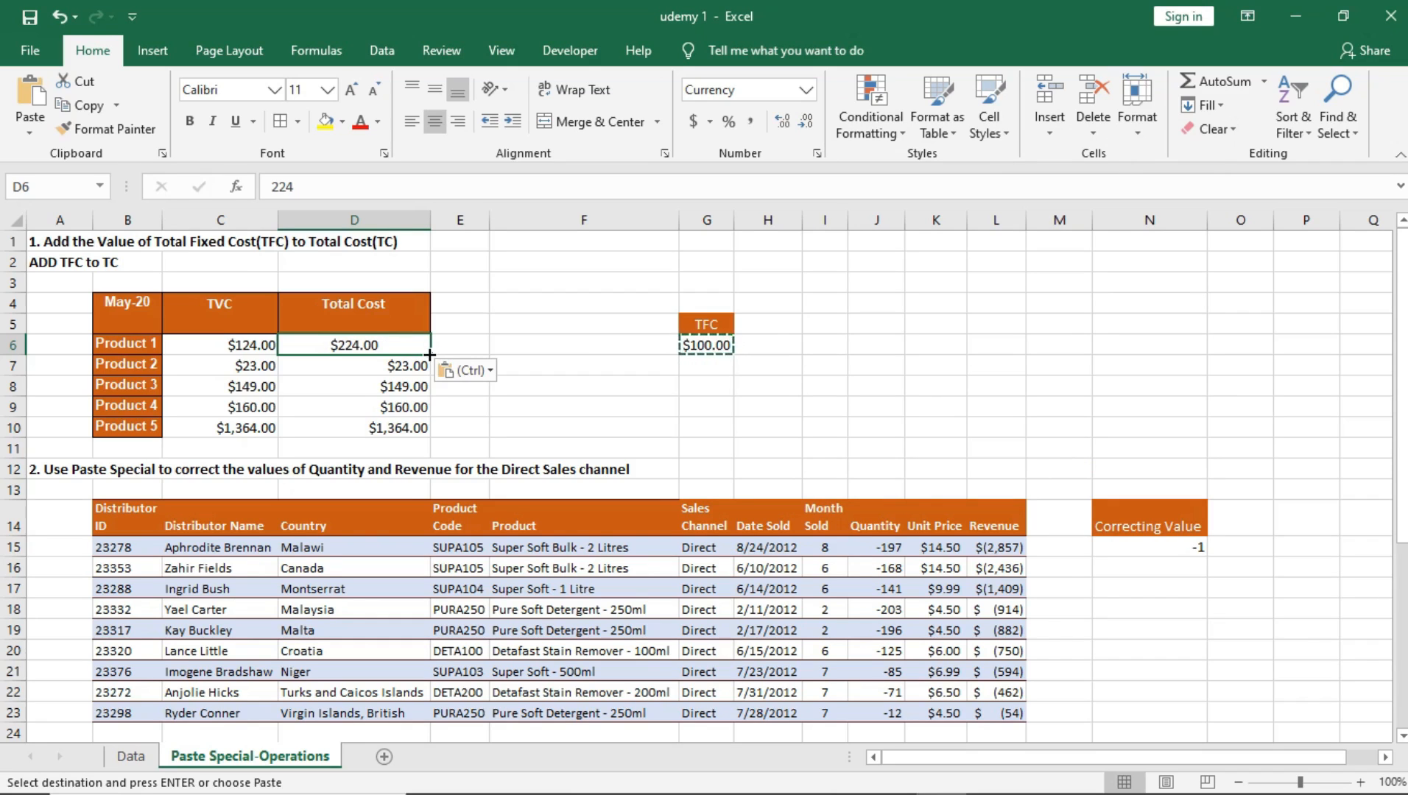
Step: Fill the Product 1 Total Cost from D6 down through D10 and inspect the Product 2 cell's content
{"action": "left_click_drag", "start_coordinate": [429, 355], "coordinate": [424, 428]}
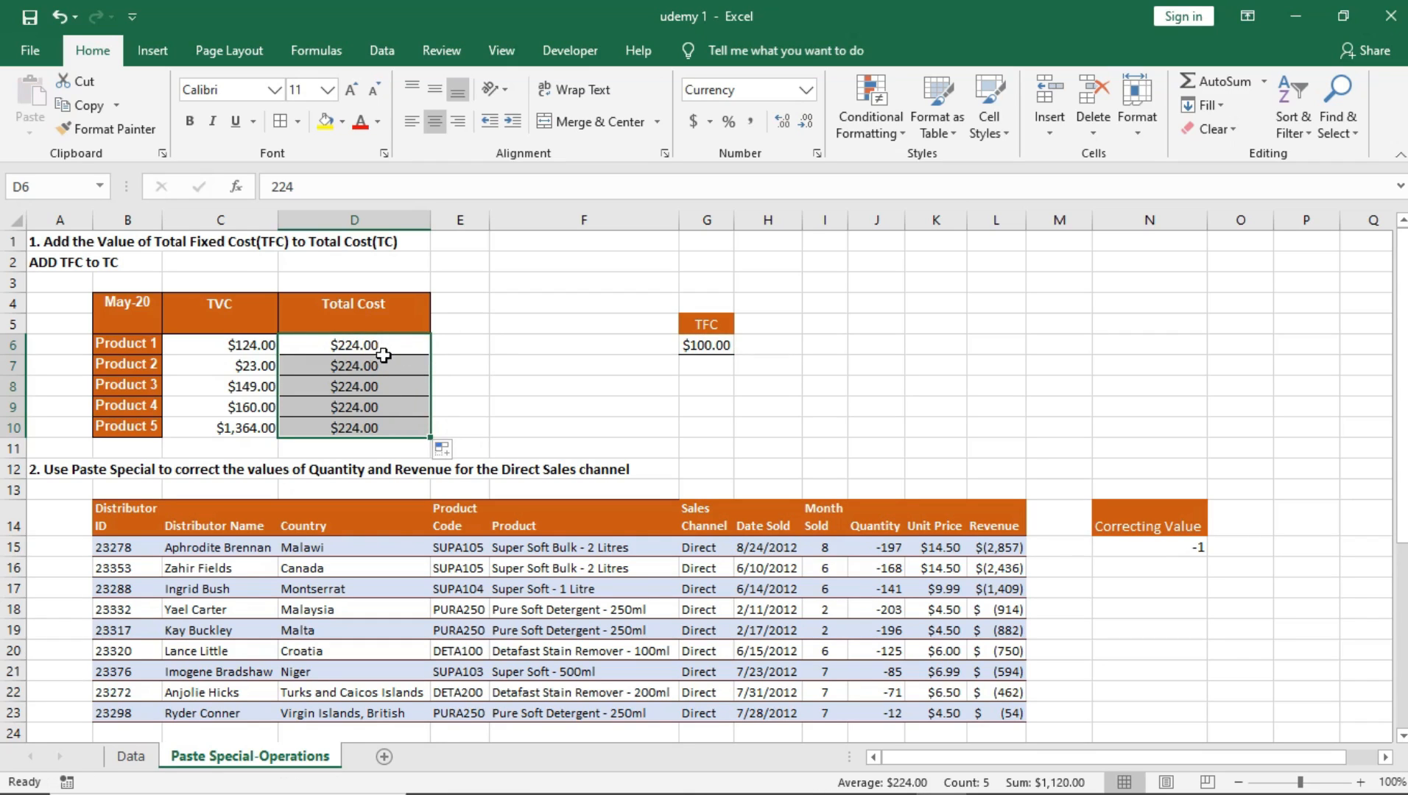
{"action": "left_click", "coordinate": [380, 365]}
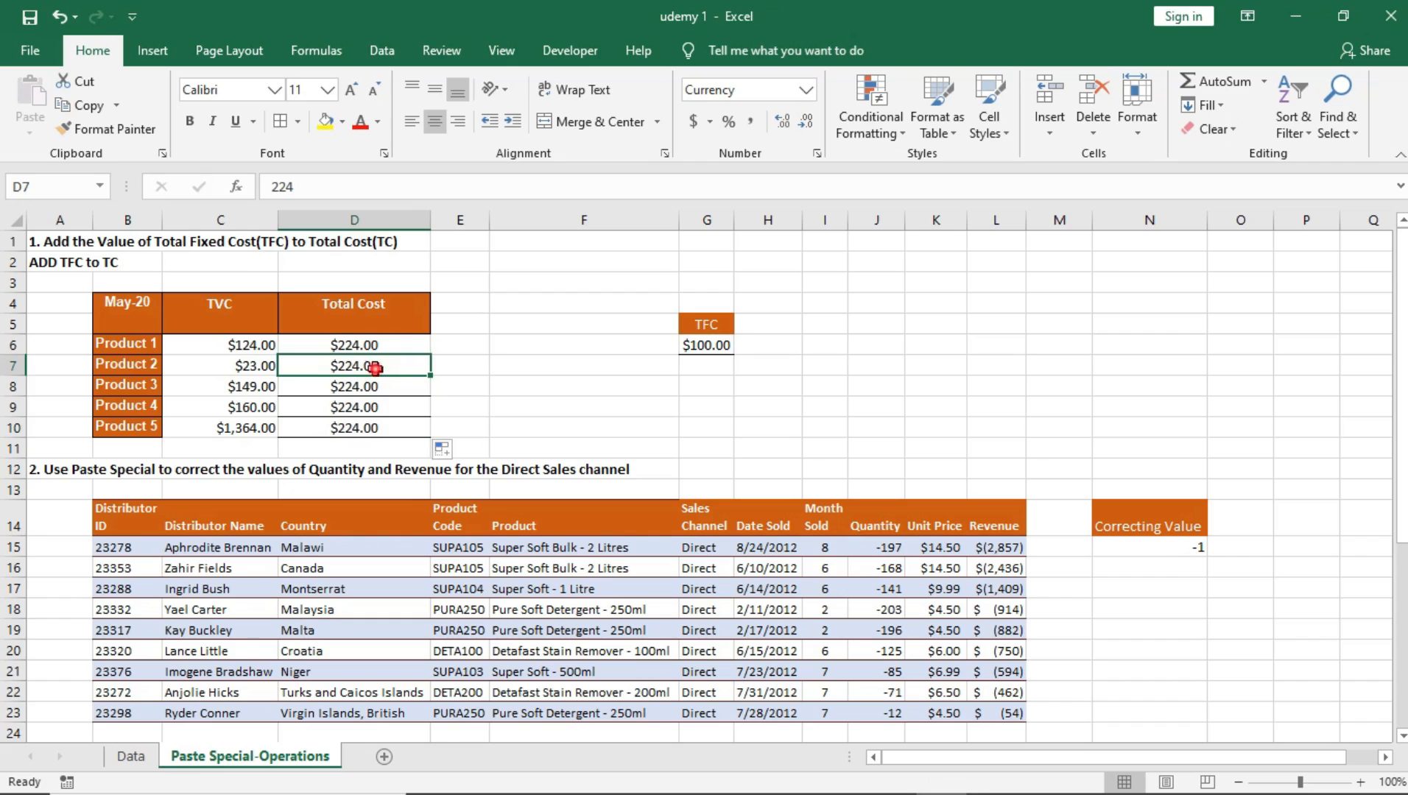
{"action": "double_click", "coordinate": [376, 368]}
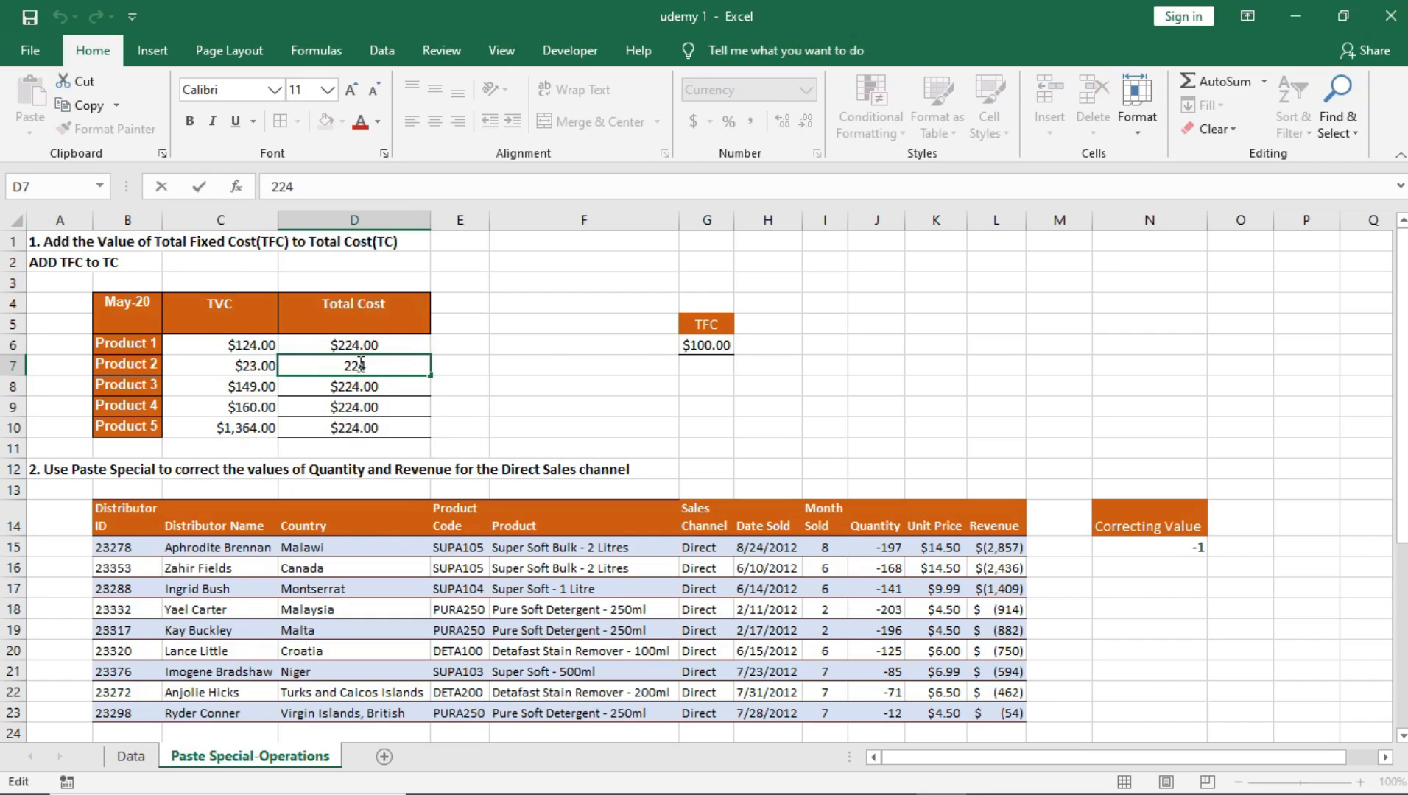
{"action": "left_click", "coordinate": [341, 383]}
{"action": "left_click", "coordinate": [350, 367]}
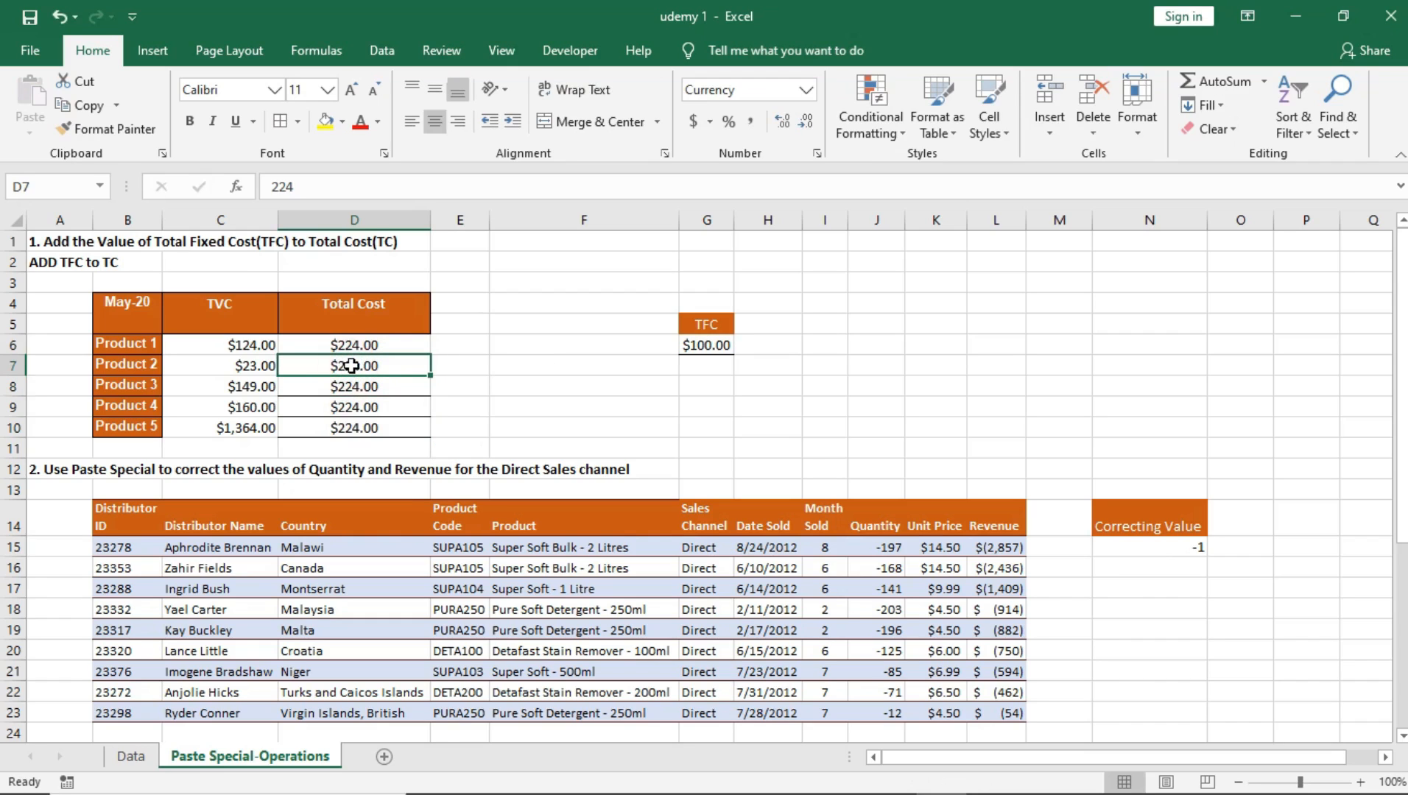
Step: Clear the Total Cost values of Products 2 to 5 in D7:D10
{"action": "left_click_drag", "start_coordinate": [357, 368], "coordinate": [359, 436]}
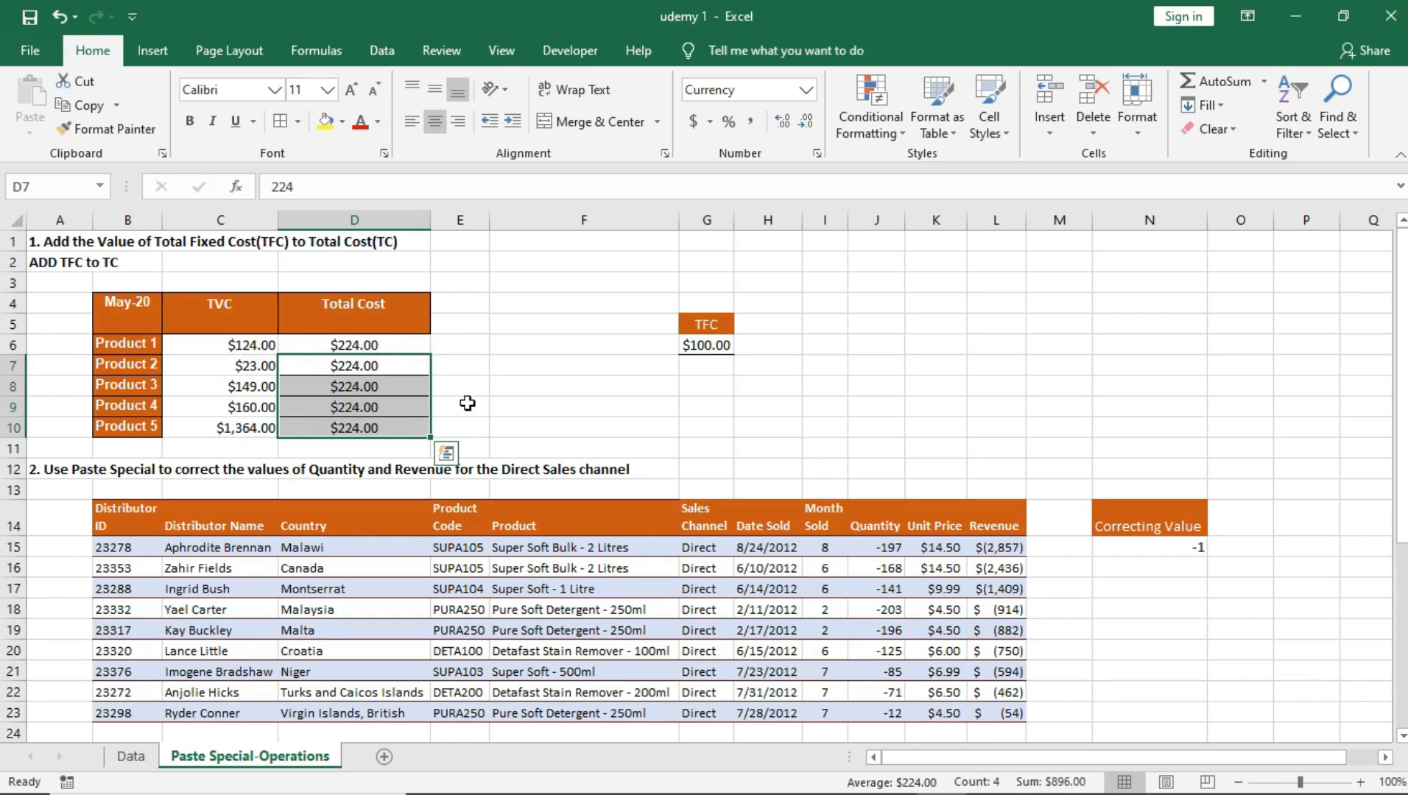
{"action": "key", "text": "Delete"}
{"action": "left_click", "coordinate": [357, 364]}
{"action": "left_click", "coordinate": [356, 346]}
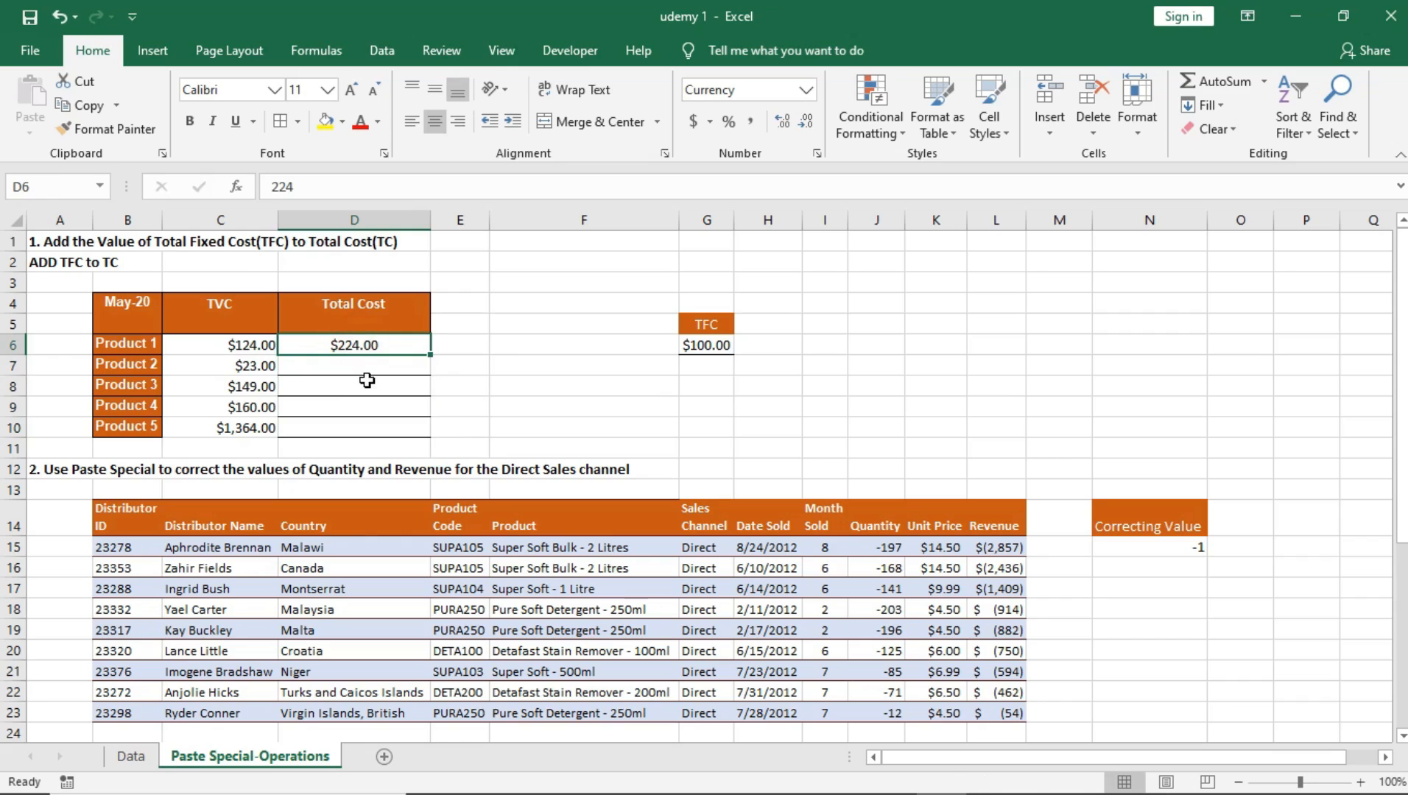
Step: Undo the clearing, the fill down and the added TFC in the Total Cost column
{"action": "key", "text": "ctrl+z"}
{"action": "key", "text": "ctrl+z"}
{"action": "key", "text": "ctrl+z"}
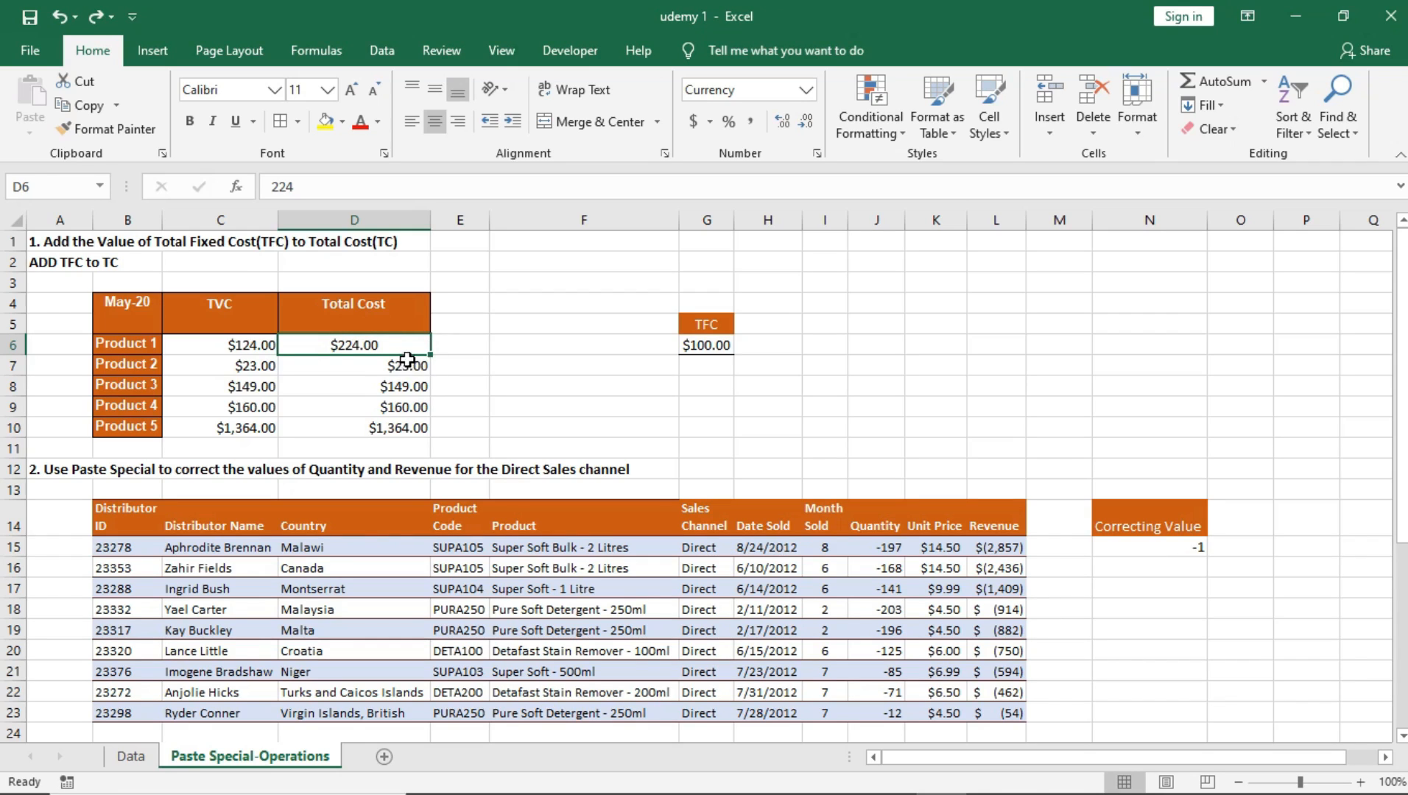
{"action": "key", "text": "ctrl+z"}
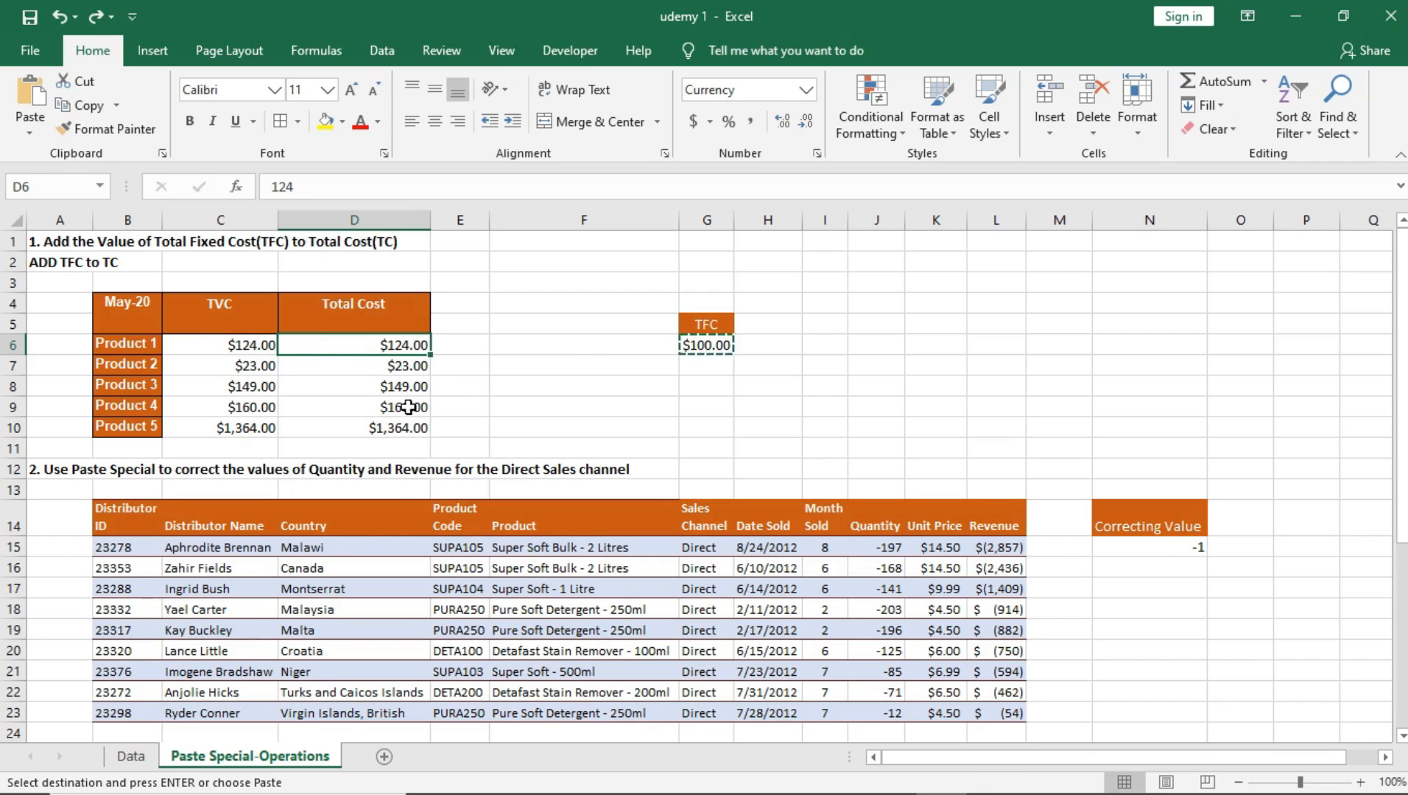
Step: Add the TFC value in G6 to all Total Cost cells D6:D10 using the Paste Special Add operation
{"action": "left_click", "coordinate": [706, 348]}
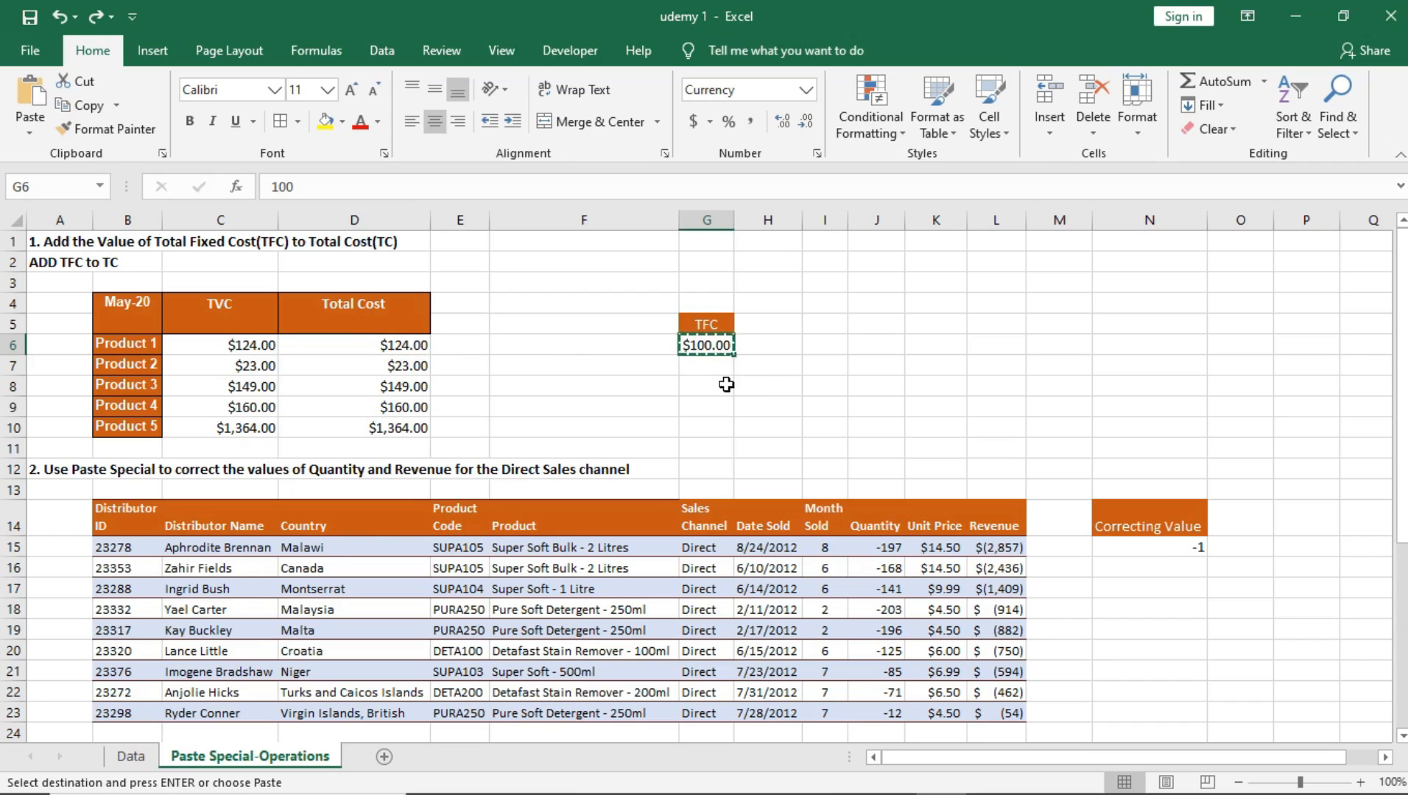
{"action": "left_click_drag", "start_coordinate": [407, 345], "coordinate": [397, 432]}
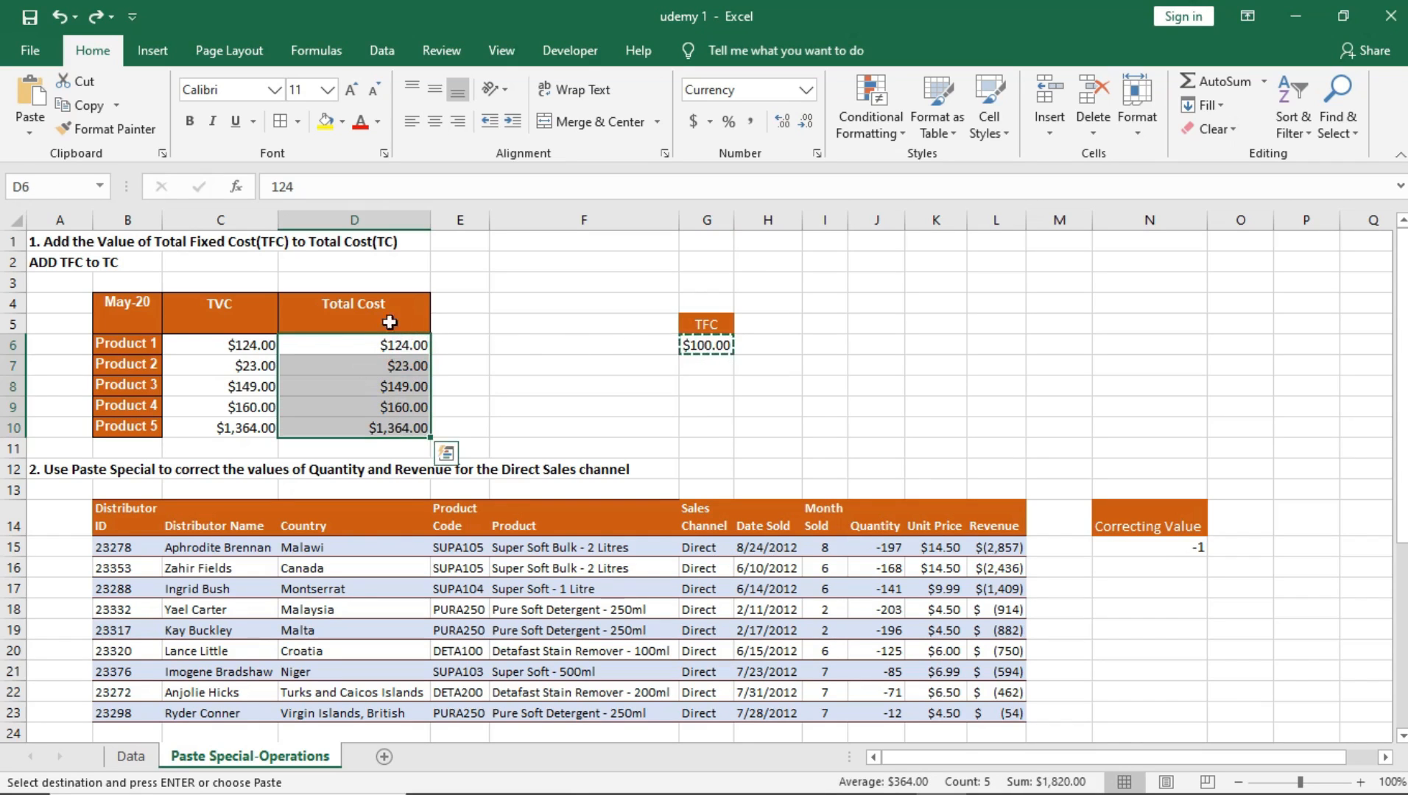
{"action": "right_click", "coordinate": [392, 360]}
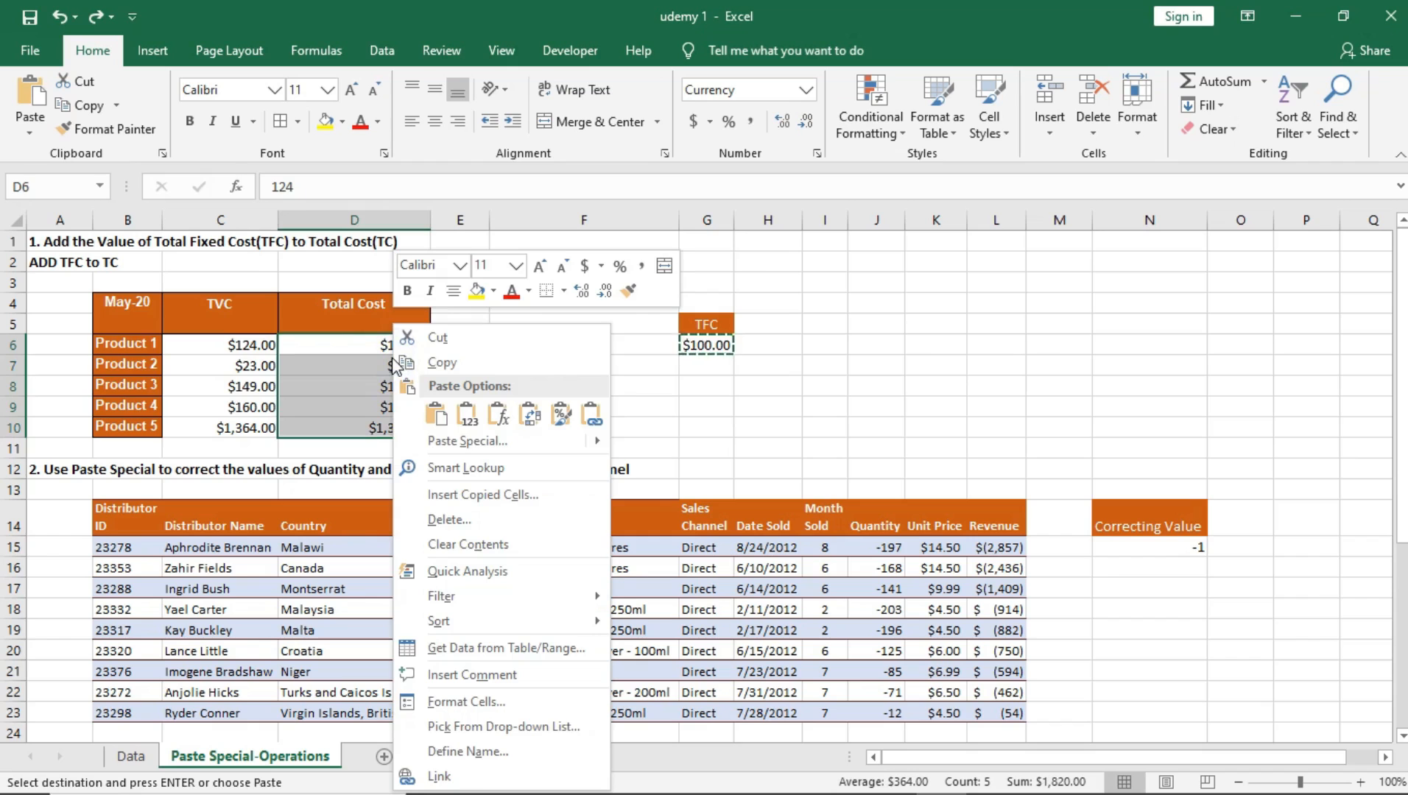
{"action": "left_click", "coordinate": [475, 441]}
{"action": "left_click_drag", "start_coordinate": [470, 289], "coordinate": [1013, 183]}
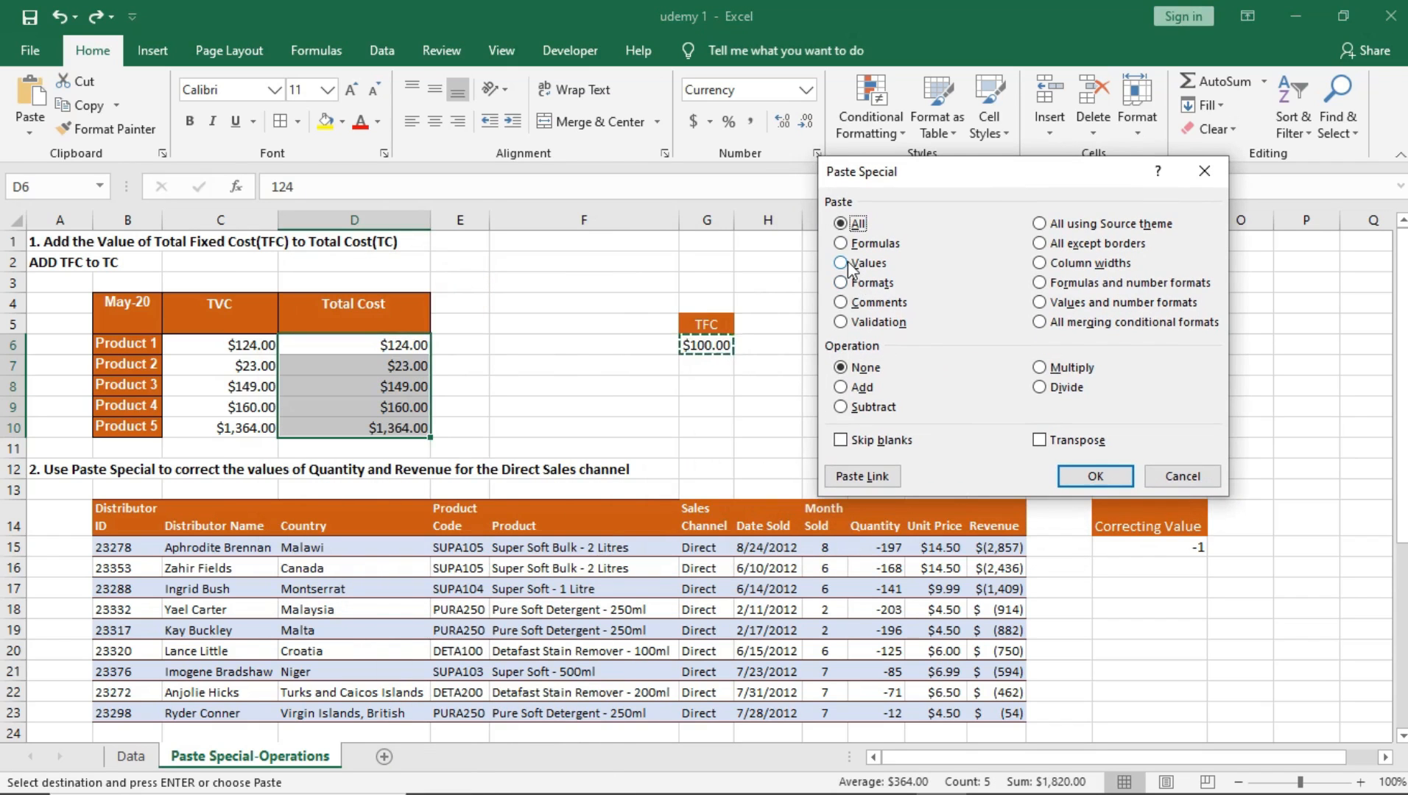
{"action": "left_click", "coordinate": [858, 387]}
{"action": "left_click", "coordinate": [1087, 477]}
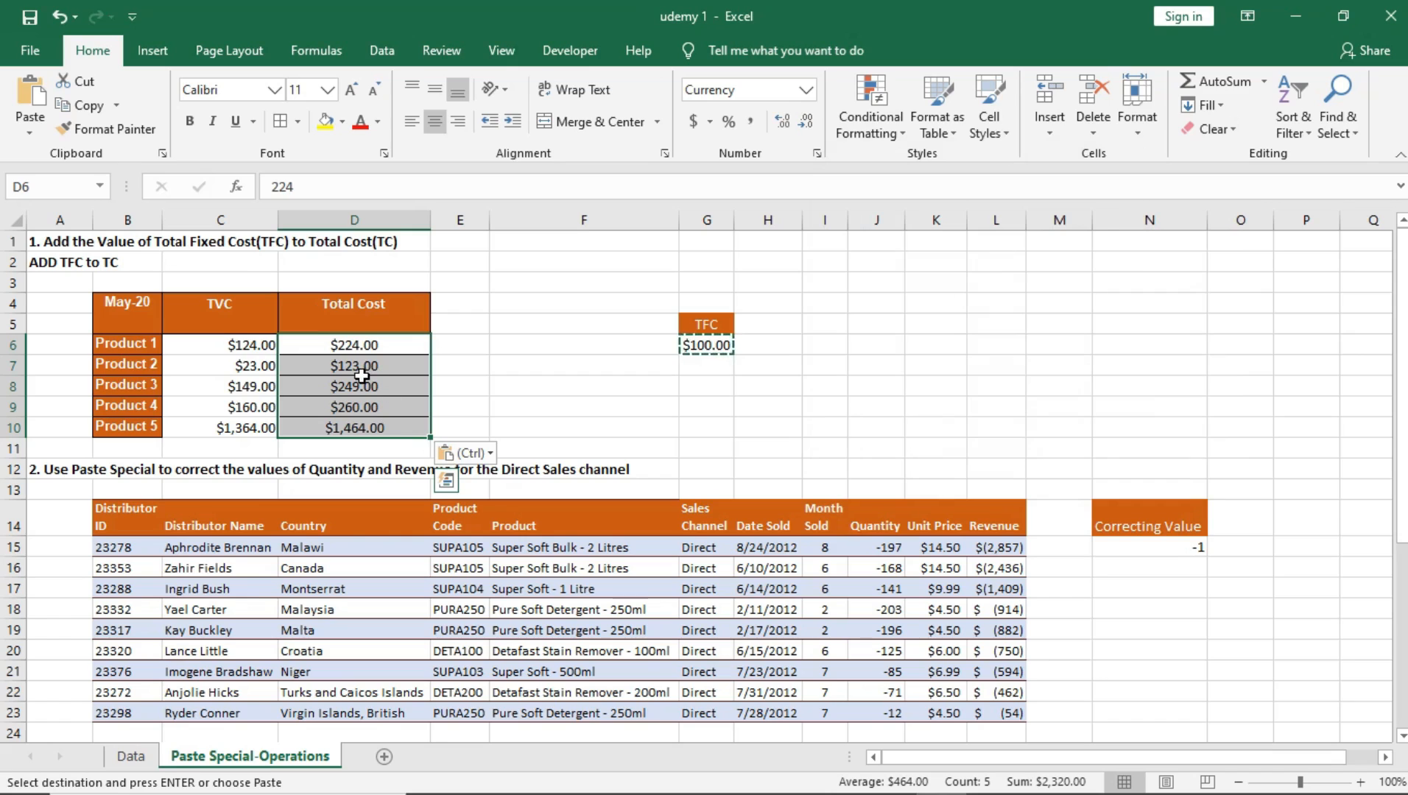
Step: Check the Total Cost cells D6:D10 product by product against their TVC values and the TFC
{"action": "left_click_drag", "start_coordinate": [352, 346], "coordinate": [348, 435]}
{"action": "left_click", "coordinate": [366, 351]}
{"action": "left_click", "coordinate": [369, 373]}
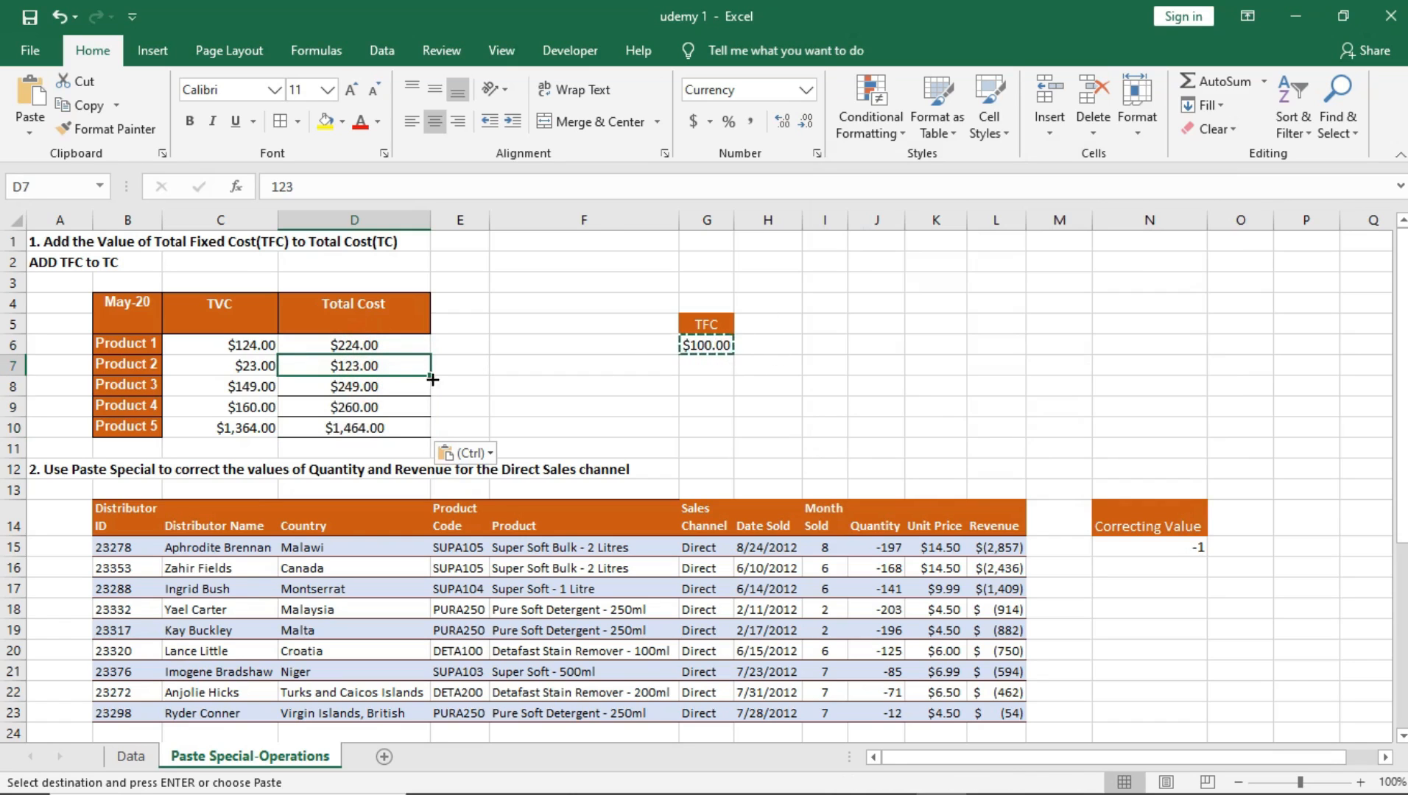
{"action": "left_click", "coordinate": [355, 346]}
{"action": "left_click", "coordinate": [355, 366]}
{"action": "left_click", "coordinate": [357, 385]}
{"action": "left_click", "coordinate": [358, 408]}
{"action": "left_click", "coordinate": [357, 366]}
{"action": "left_click", "coordinate": [358, 364]}
{"action": "left_click", "coordinate": [377, 421]}
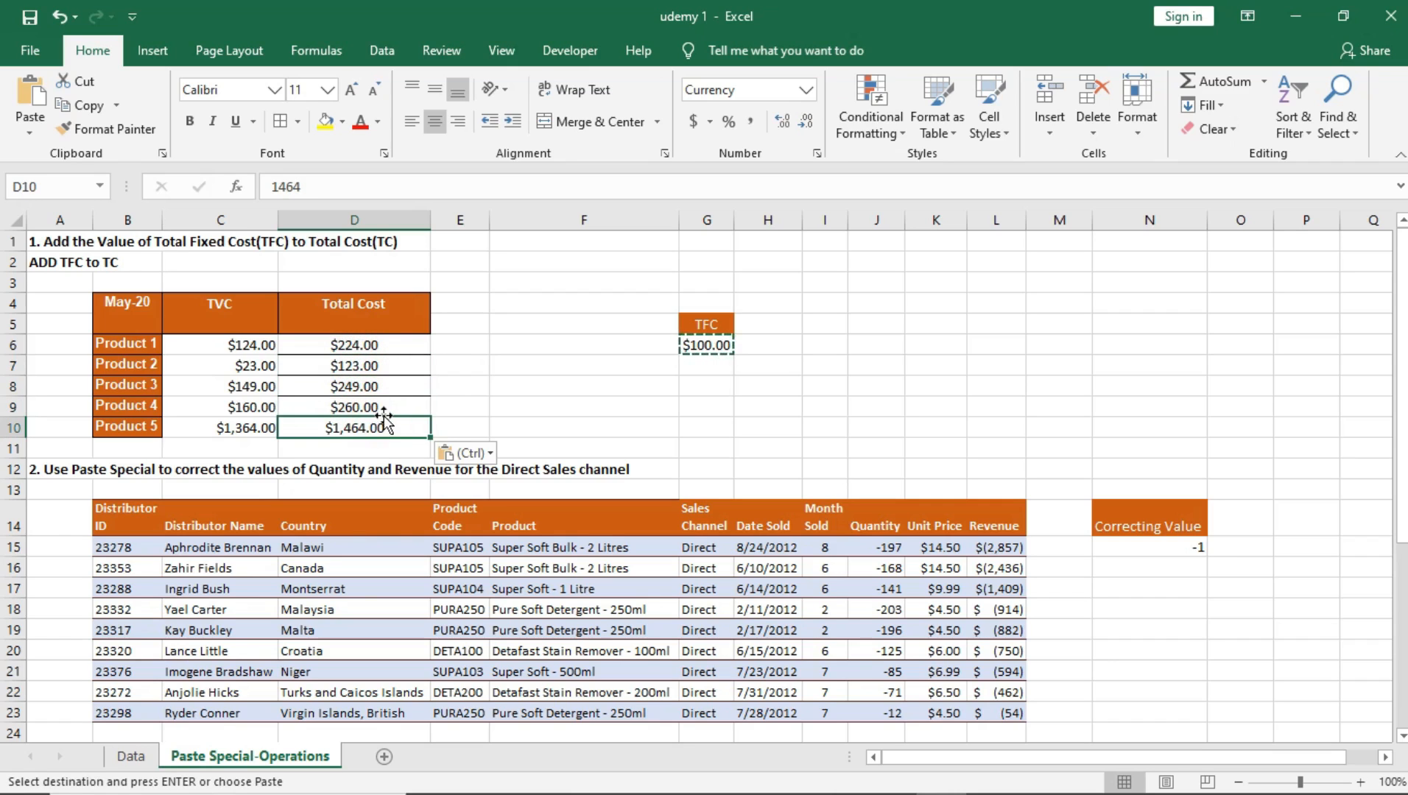
{"action": "left_click", "coordinate": [410, 355]}
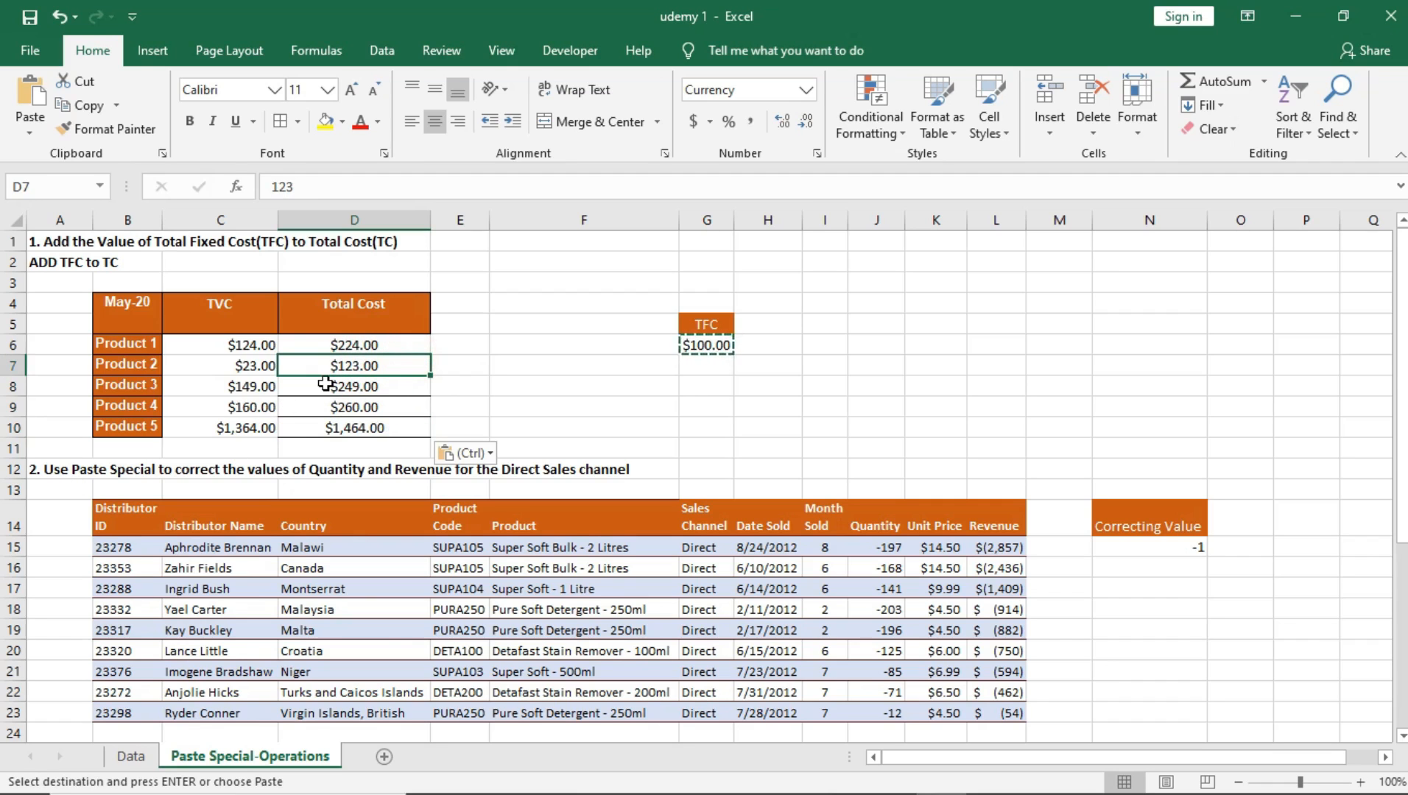
{"action": "scroll", "coordinate": [326, 382], "scroll_direction": "down", "scroll_amount": 4}
{"action": "scroll", "coordinate": [326, 382], "scroll_direction": "up", "scroll_amount": 4}
{"action": "left_click", "coordinate": [368, 348]}
{"action": "left_click", "coordinate": [325, 394]}
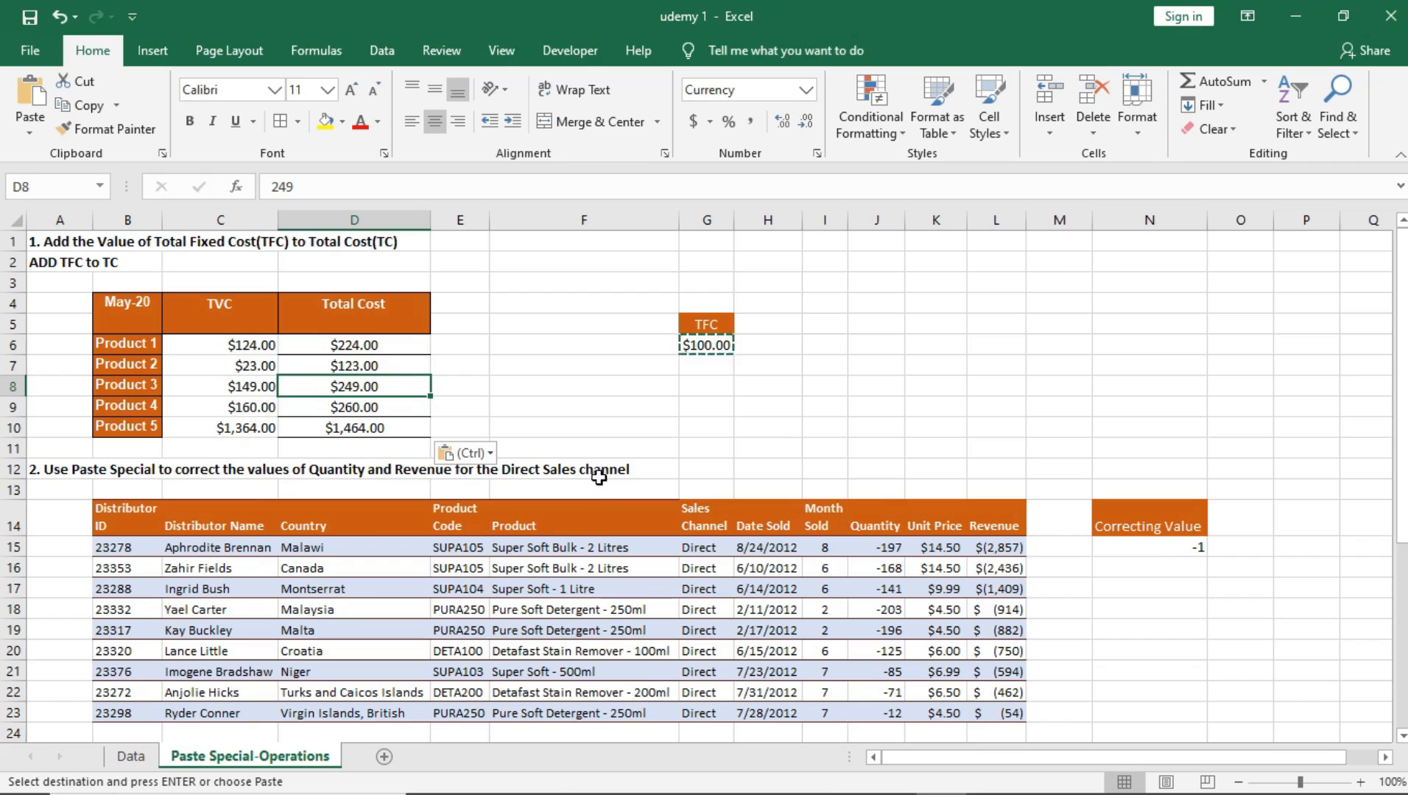
Step: Review the task 2 instruction and its Direct sales table, from Distributor ID to Revenue, ending the pending copy of the TFC cell
{"action": "left_click", "coordinate": [741, 533]}
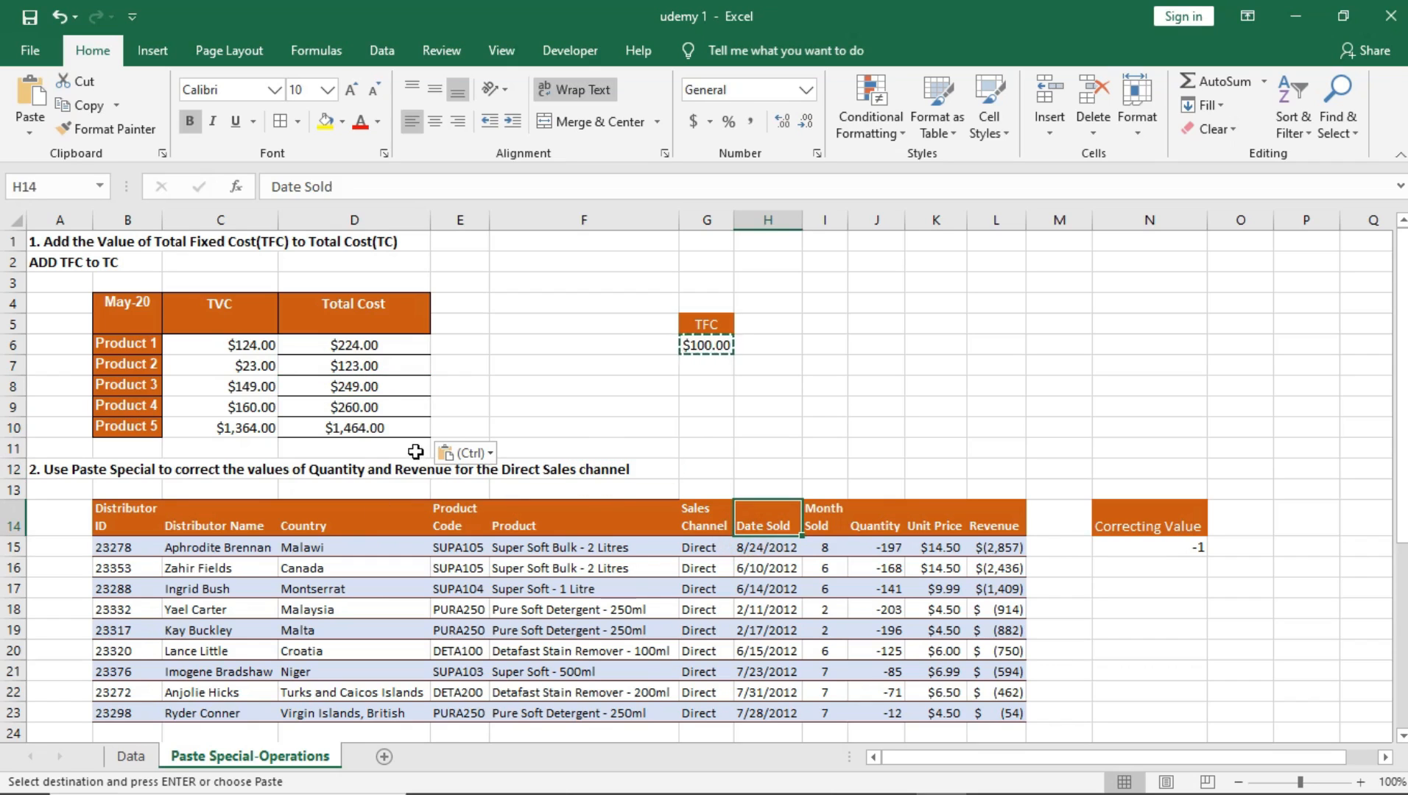
{"action": "left_click", "coordinate": [374, 389]}
{"action": "left_click", "coordinate": [482, 587]}
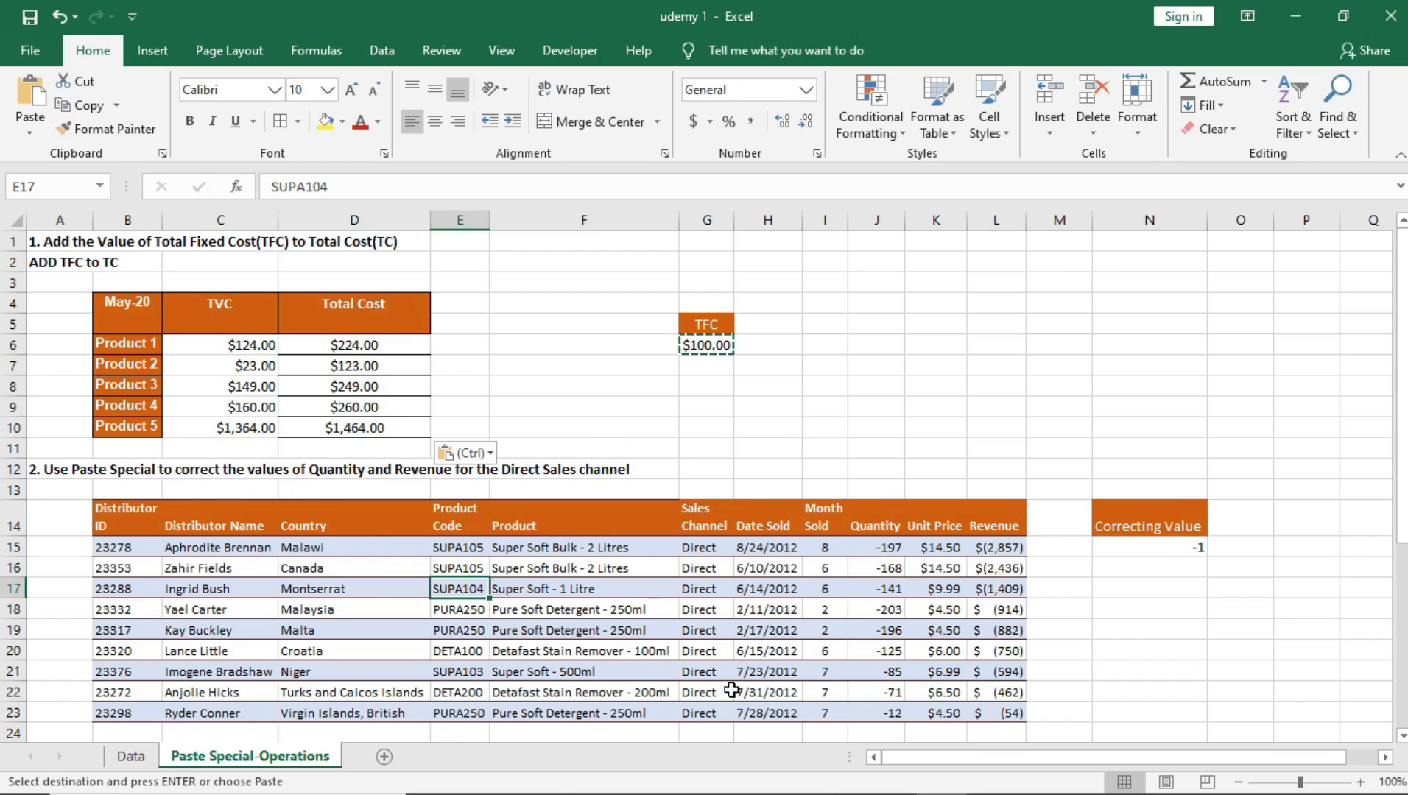
{"action": "left_click_drag", "start_coordinate": [1404, 357], "coordinate": [1403, 436]}
{"action": "scroll", "coordinate": [711, 295], "scroll_direction": "up", "scroll_amount": 2}
{"action": "left_click", "coordinate": [711, 346]}
{"action": "double_click", "coordinate": [712, 346]}
{"action": "left_click", "coordinate": [713, 548]}
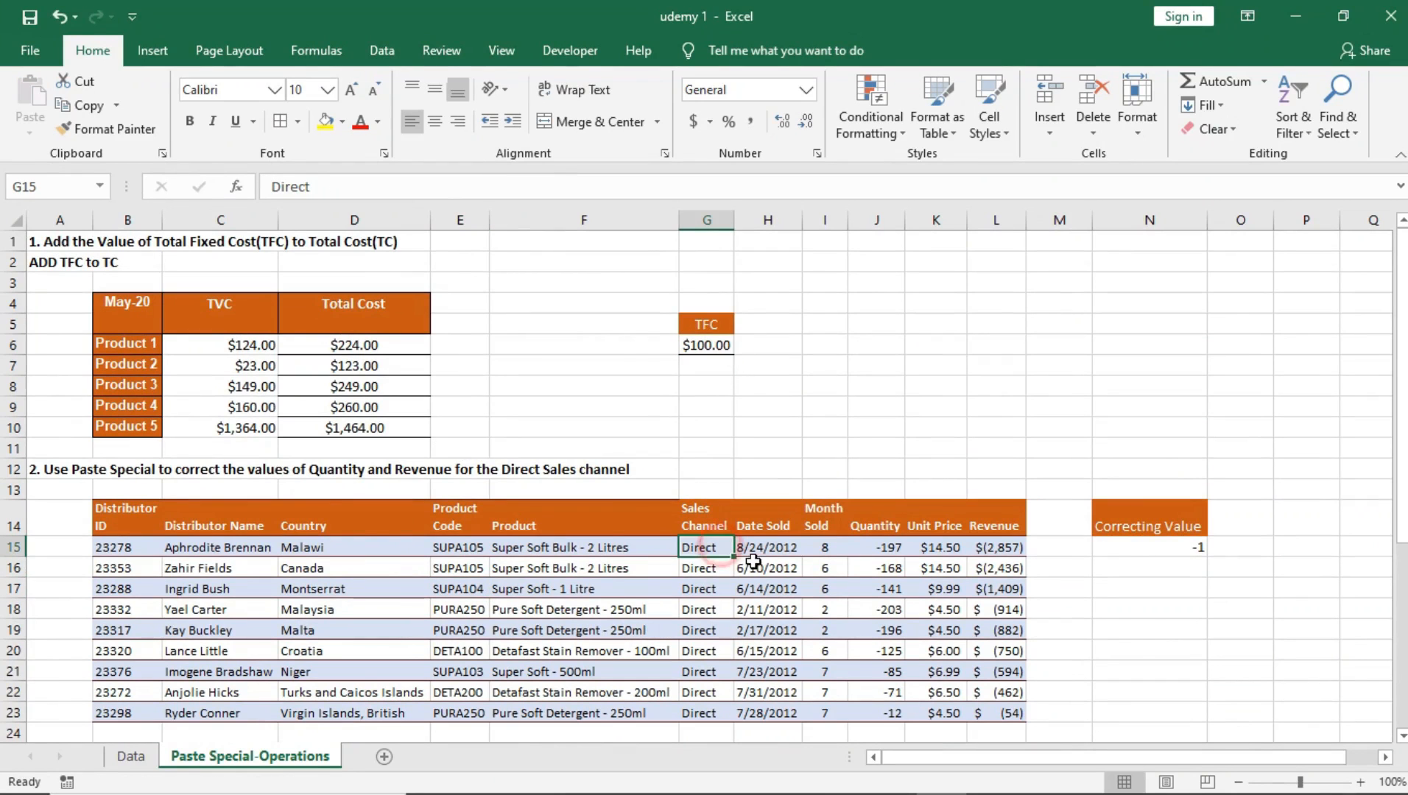
{"action": "left_click_drag", "start_coordinate": [1402, 354], "coordinate": [1402, 456]}
{"action": "left_click_drag", "start_coordinate": [79, 330], "coordinate": [1029, 562]}
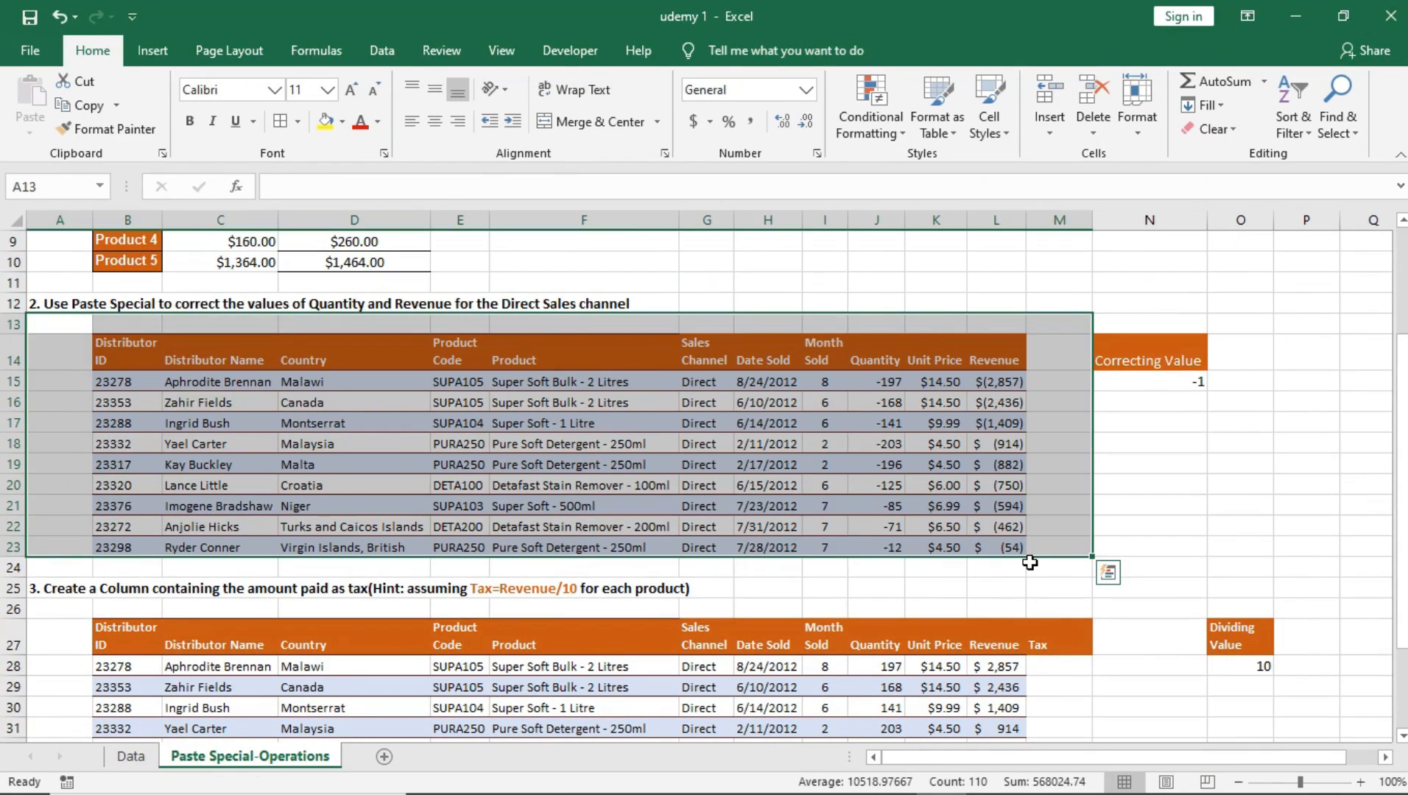
Step: Examine the Quantity and Unit Price values row by row in the task 2 sales table
{"action": "left_click", "coordinate": [874, 382]}
{"action": "left_click", "coordinate": [876, 403]}
{"action": "left_click", "coordinate": [876, 423]}
{"action": "left_click", "coordinate": [877, 444]}
{"action": "left_click", "coordinate": [878, 465]}
{"action": "left_click", "coordinate": [879, 485]}
{"action": "left_click", "coordinate": [879, 508]}
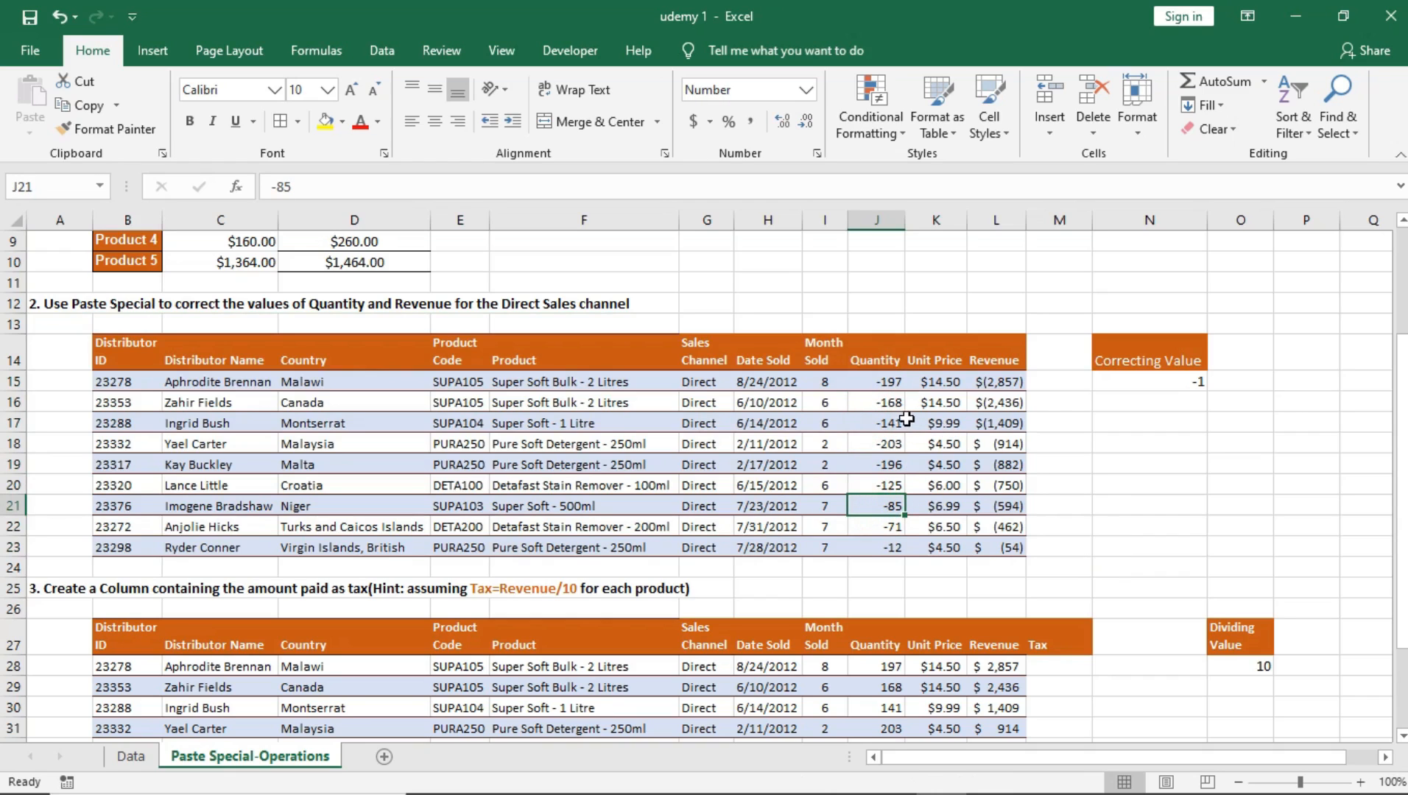
{"action": "left_click", "coordinate": [937, 382]}
{"action": "left_click", "coordinate": [951, 406]}
{"action": "left_click", "coordinate": [948, 490]}
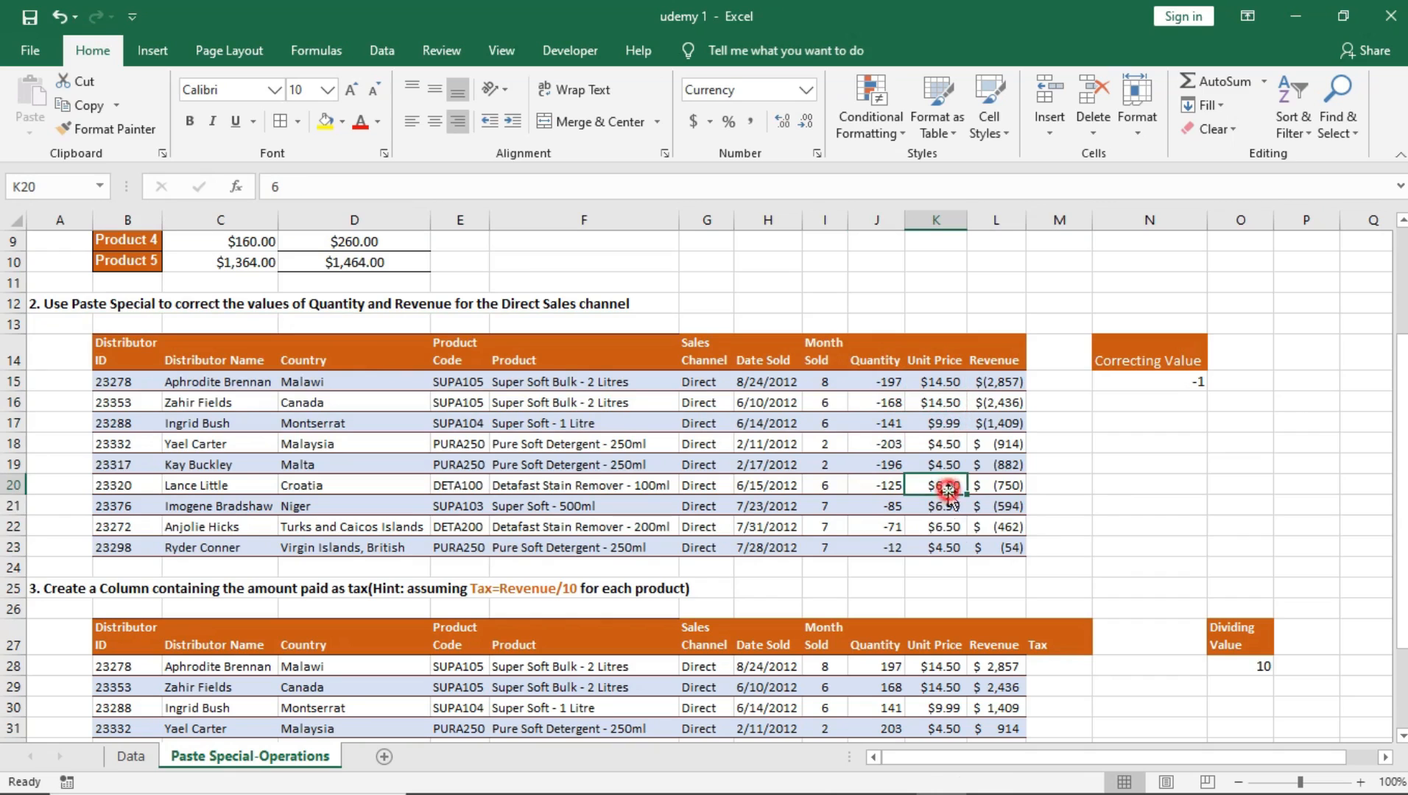
Step: Inspect the Revenue formulas in L15:L23 and the Quantity values in J15:J23 that feed them
{"action": "left_click", "coordinate": [998, 381]}
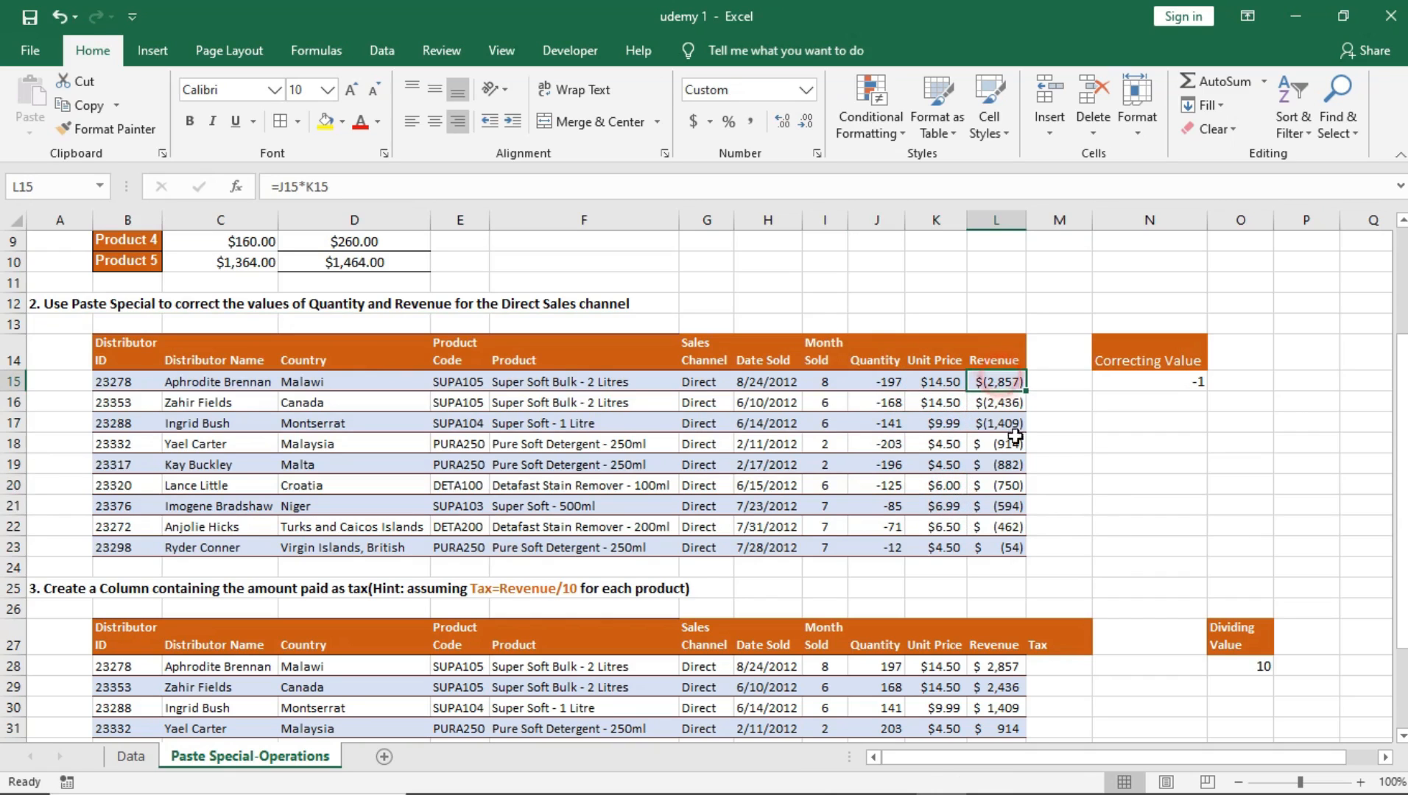
{"action": "left_click", "coordinate": [1001, 424]}
{"action": "left_click", "coordinate": [1003, 464]}
{"action": "left_click", "coordinate": [1006, 508]}
{"action": "left_click", "coordinate": [996, 381]}
{"action": "left_click", "coordinate": [1003, 403]}
{"action": "left_click", "coordinate": [1004, 444]}
{"action": "left_click", "coordinate": [1004, 479]}
{"action": "left_click", "coordinate": [1013, 550]}
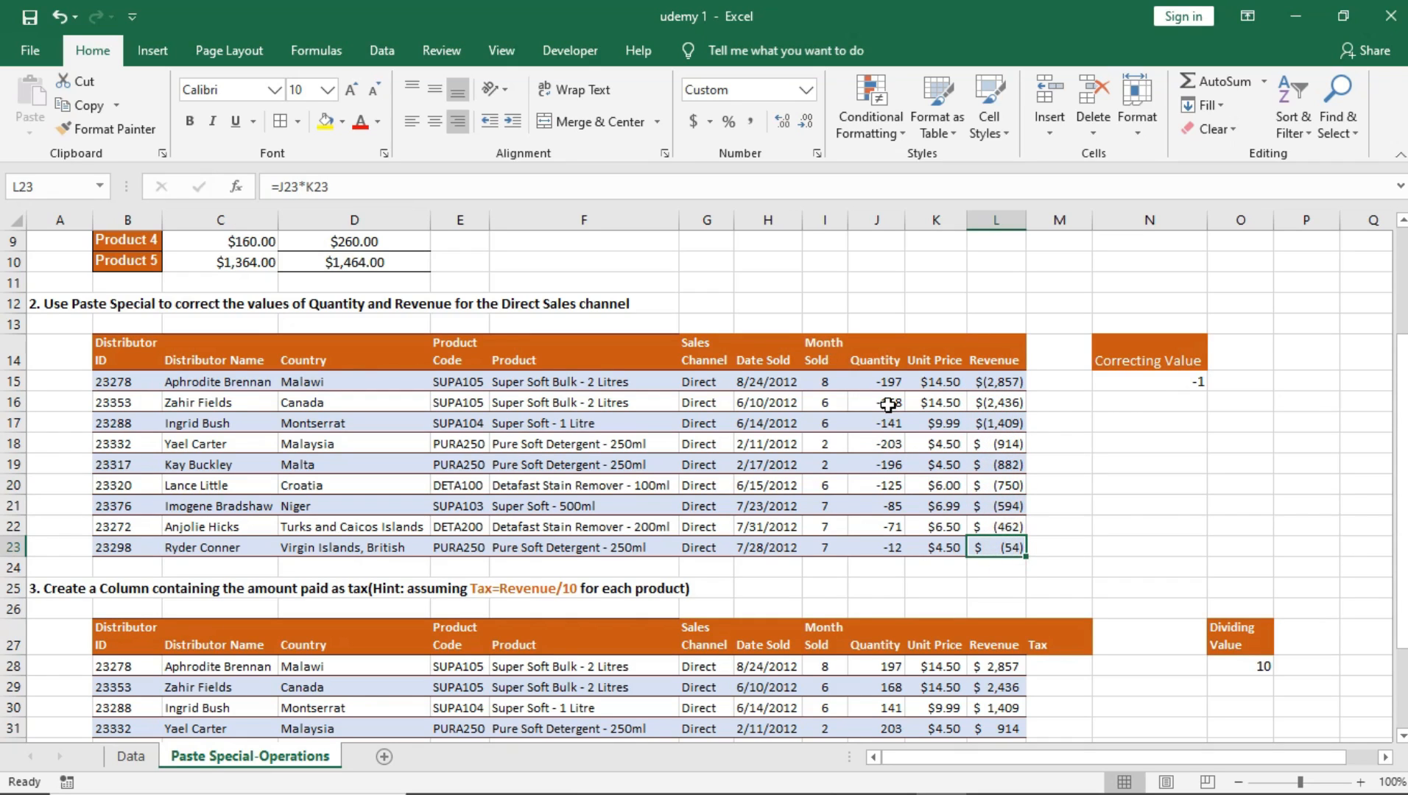
{"action": "left_click_drag", "start_coordinate": [887, 382], "coordinate": [885, 532]}
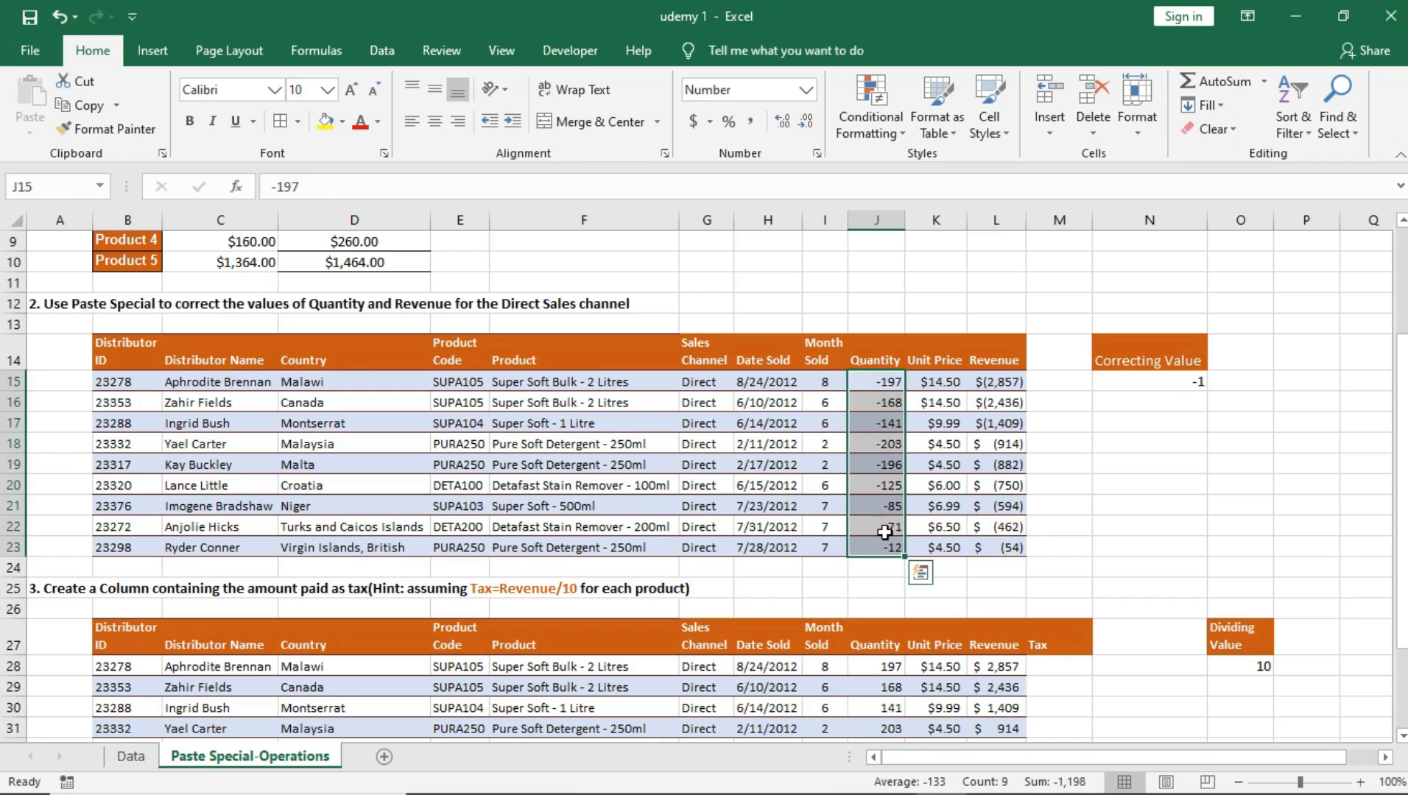
{"action": "left_click", "coordinate": [889, 386]}
{"action": "left_click", "coordinate": [886, 423]}
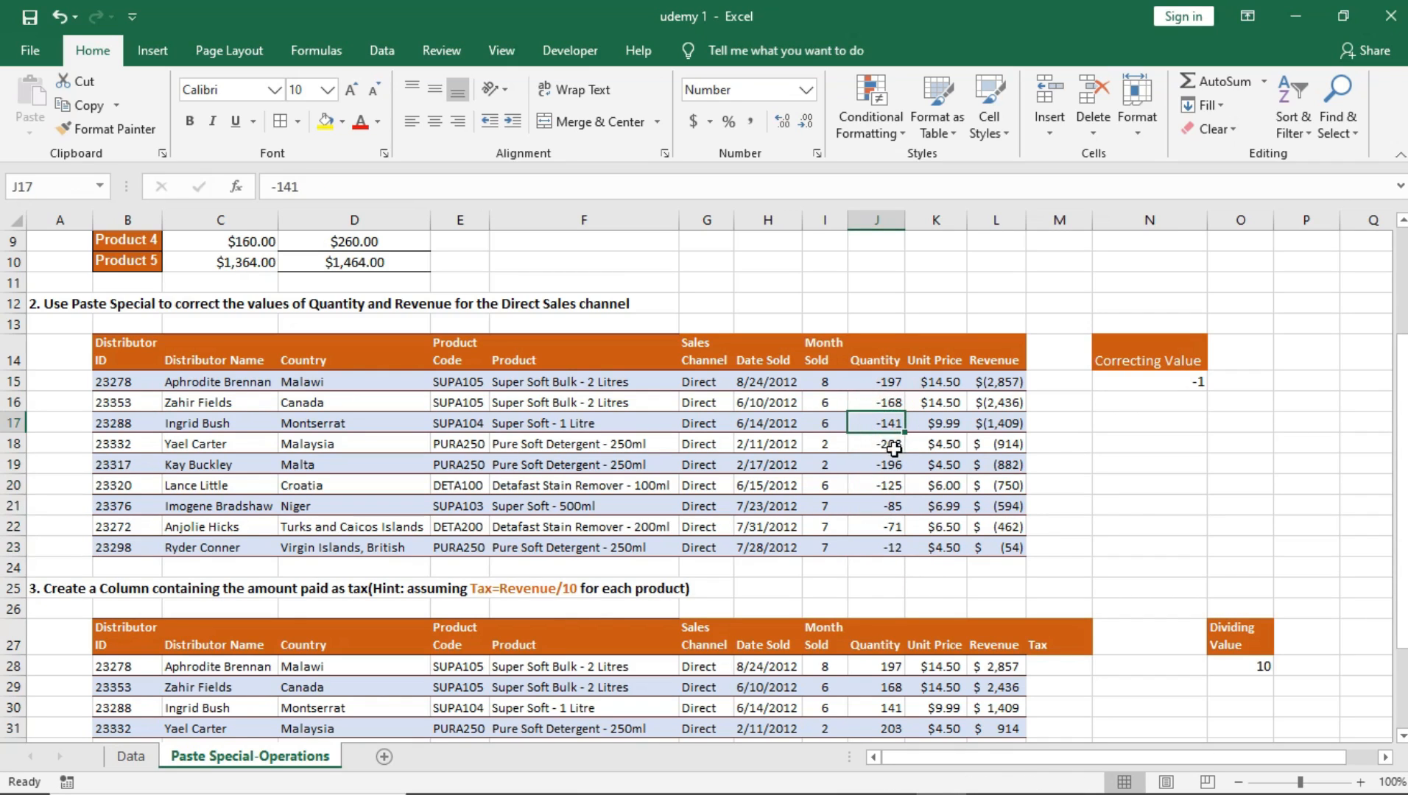
Step: Go over the Quantity range J15:J23 and Revenue range L15:L23, and copy the correcting value -1 from N15
{"action": "left_click_drag", "start_coordinate": [890, 383], "coordinate": [891, 549]}
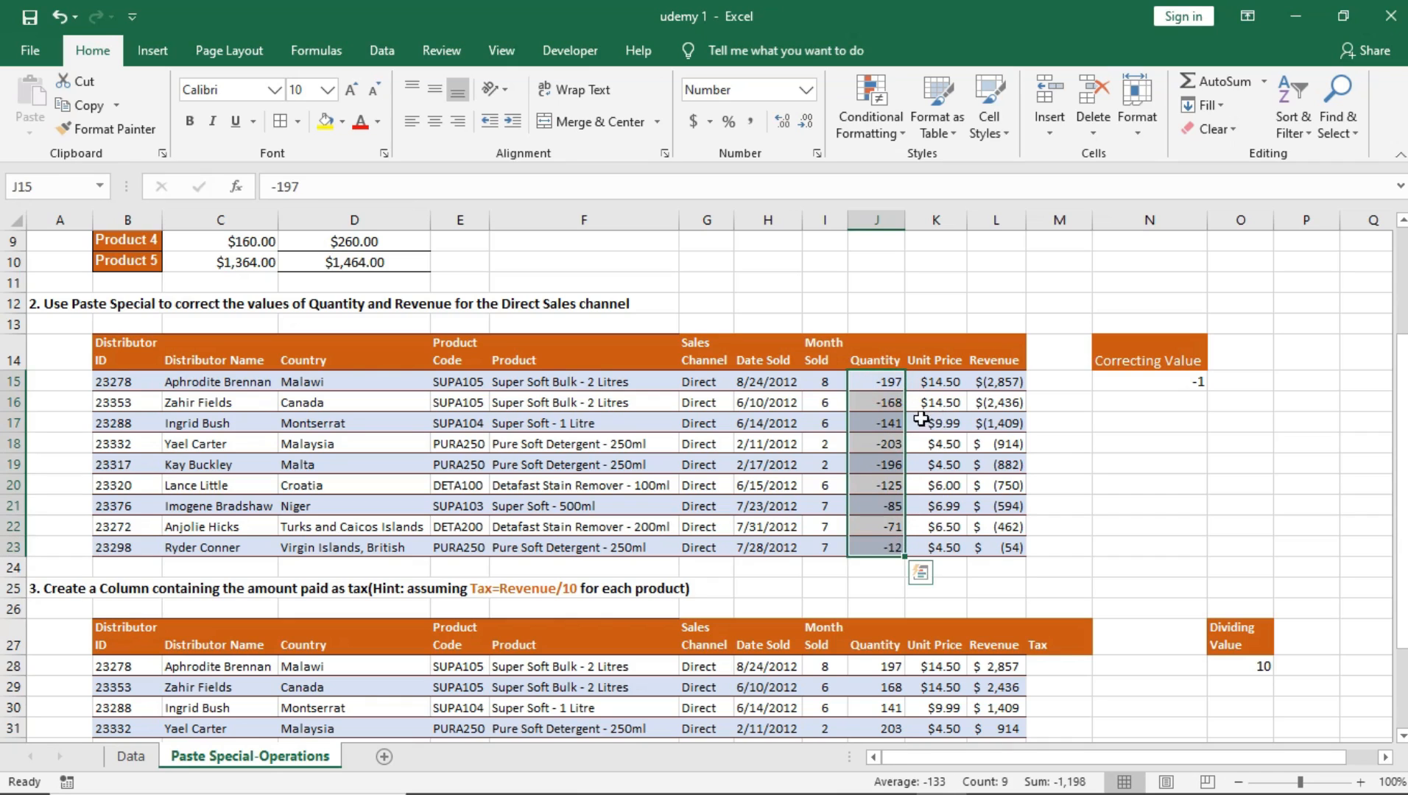
{"action": "left_click_drag", "start_coordinate": [894, 380], "coordinate": [895, 545]}
{"action": "left_click_drag", "start_coordinate": [1006, 382], "coordinate": [1013, 541]}
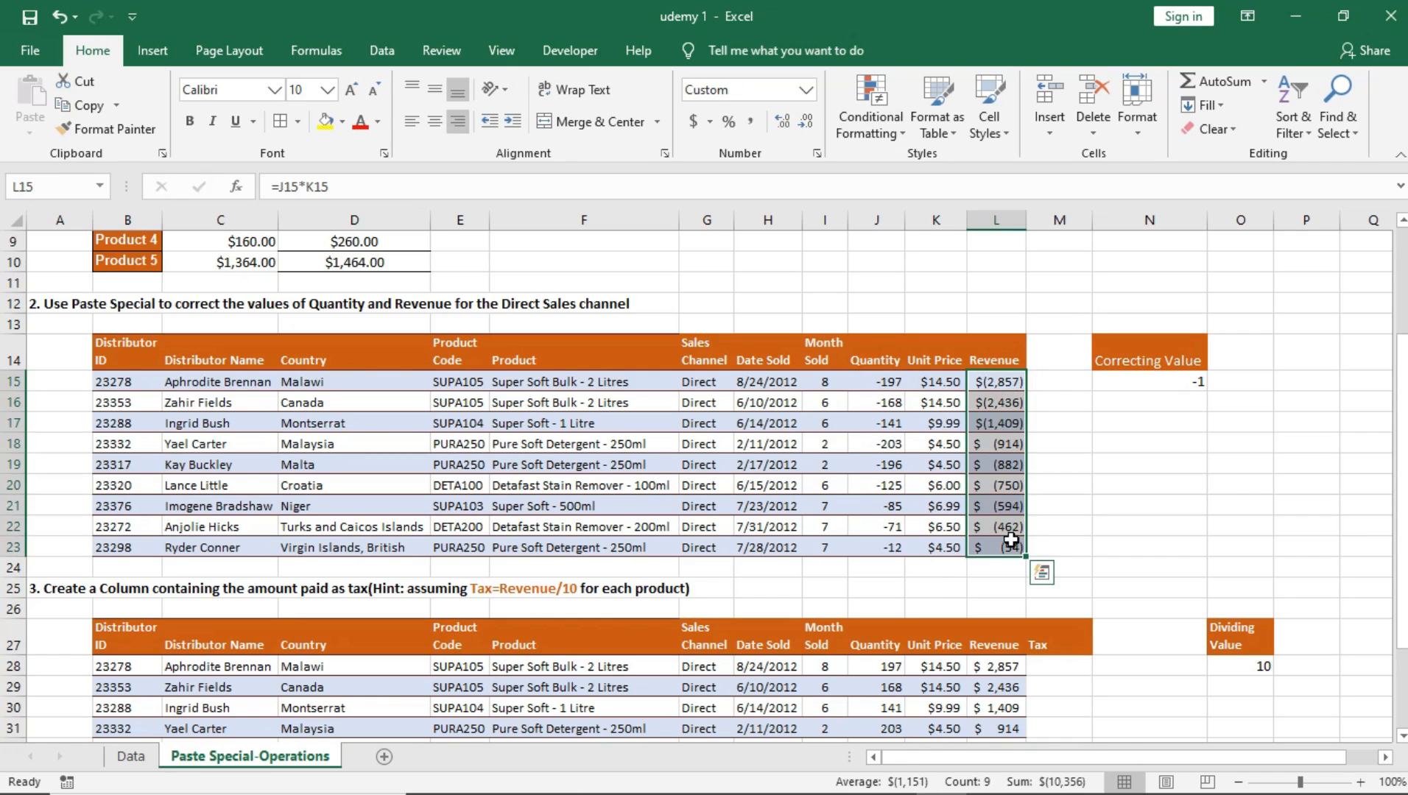
{"action": "left_click_drag", "start_coordinate": [881, 384], "coordinate": [895, 548]}
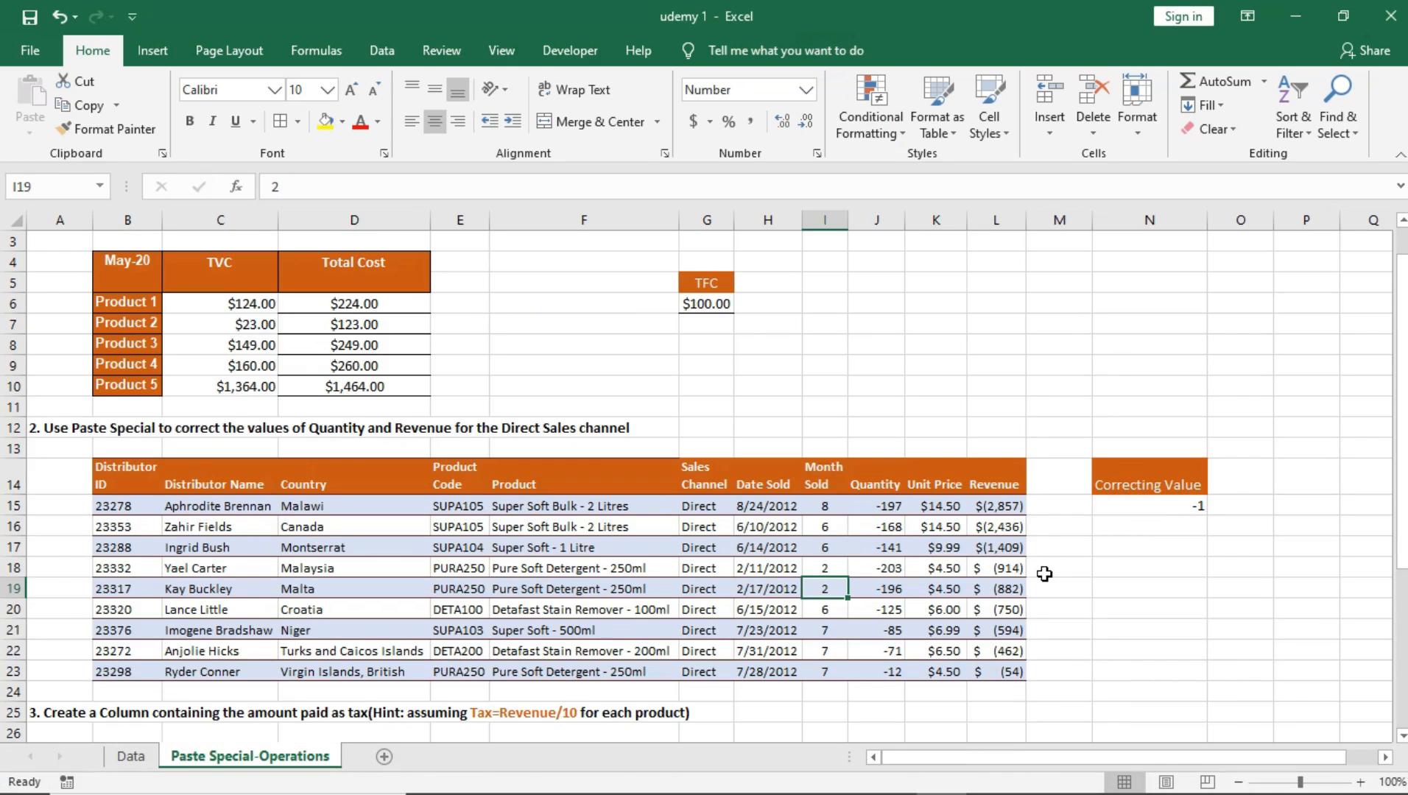
{"action": "left_click", "coordinate": [1182, 509]}
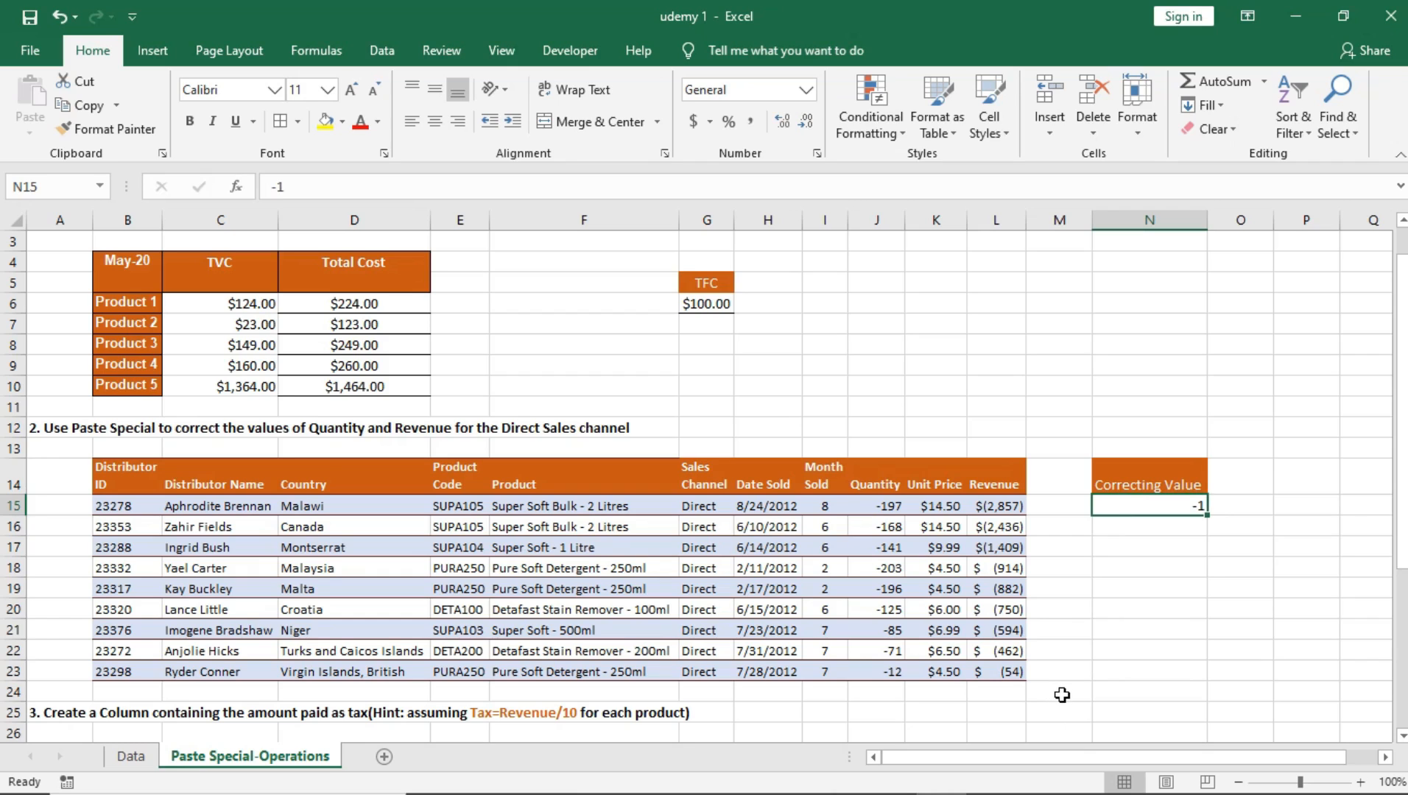
{"action": "key", "text": "ctrl+c"}
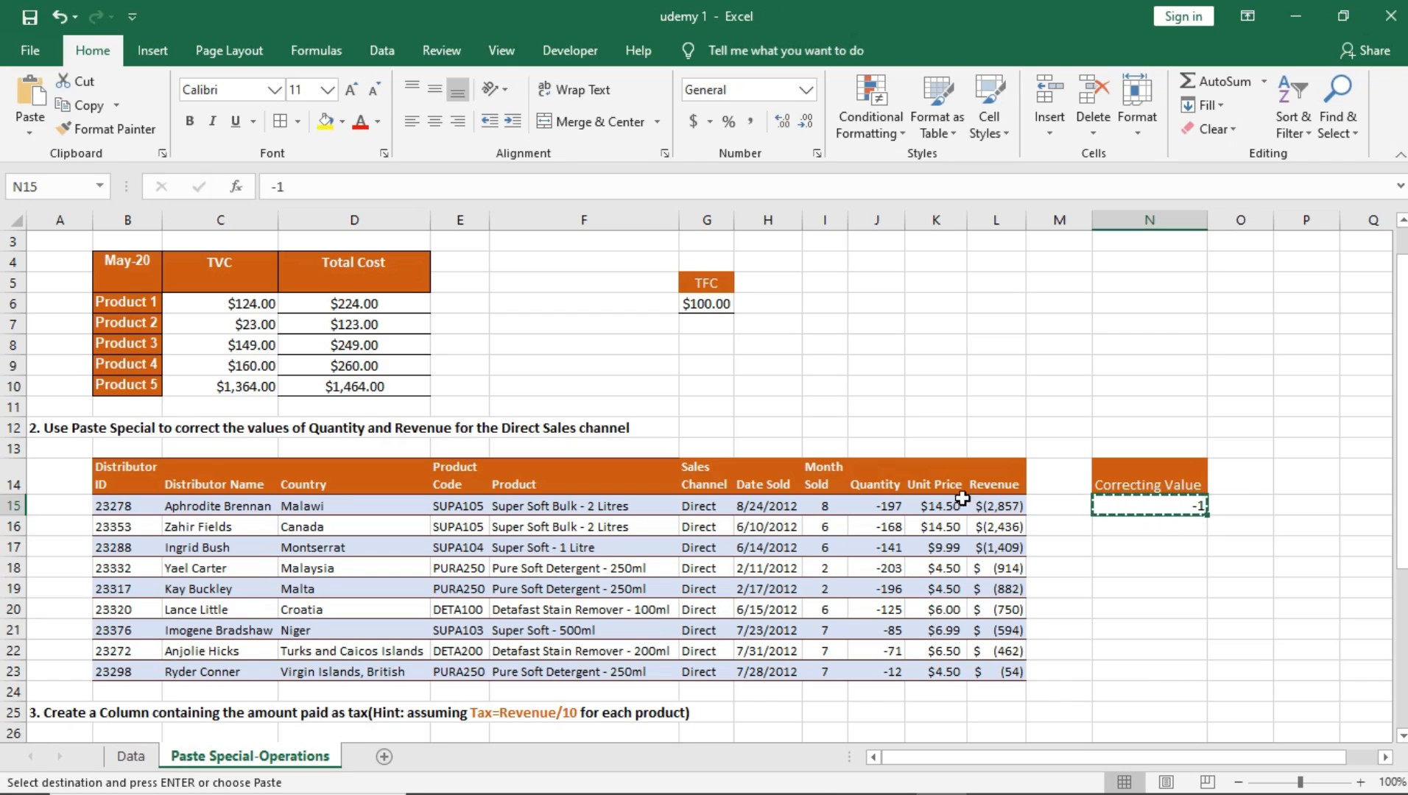
Step: Compare the Quantity cells J15:J23 and Revenue cells L15:L23 with the copied correcting value in N15
{"action": "left_click", "coordinate": [881, 505]}
{"action": "left_click_drag", "start_coordinate": [886, 665], "coordinate": [894, 672]}
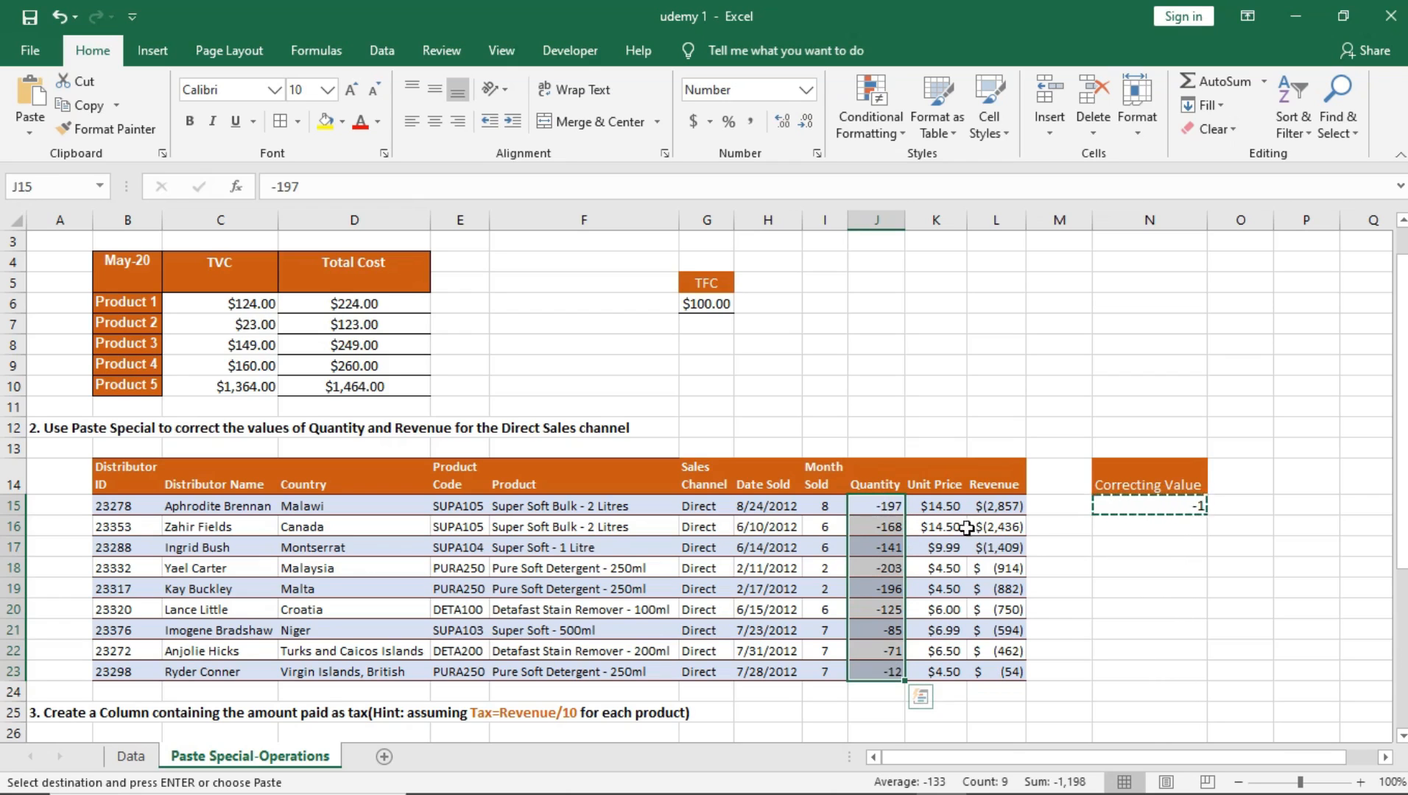
{"action": "left_click", "coordinate": [1000, 506]}
{"action": "left_click_drag", "start_coordinate": [1003, 553], "coordinate": [996, 674]}
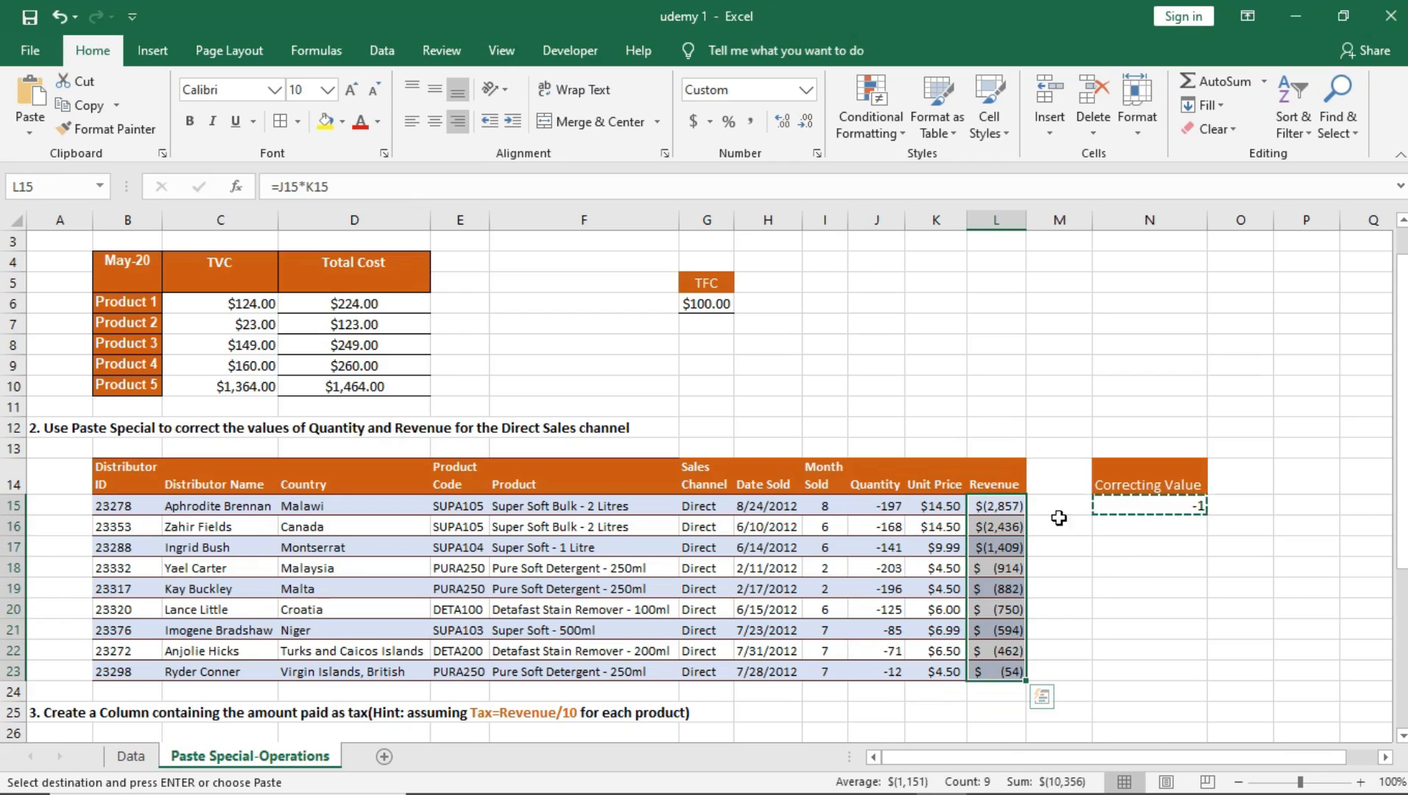
{"action": "left_click", "coordinate": [889, 506]}
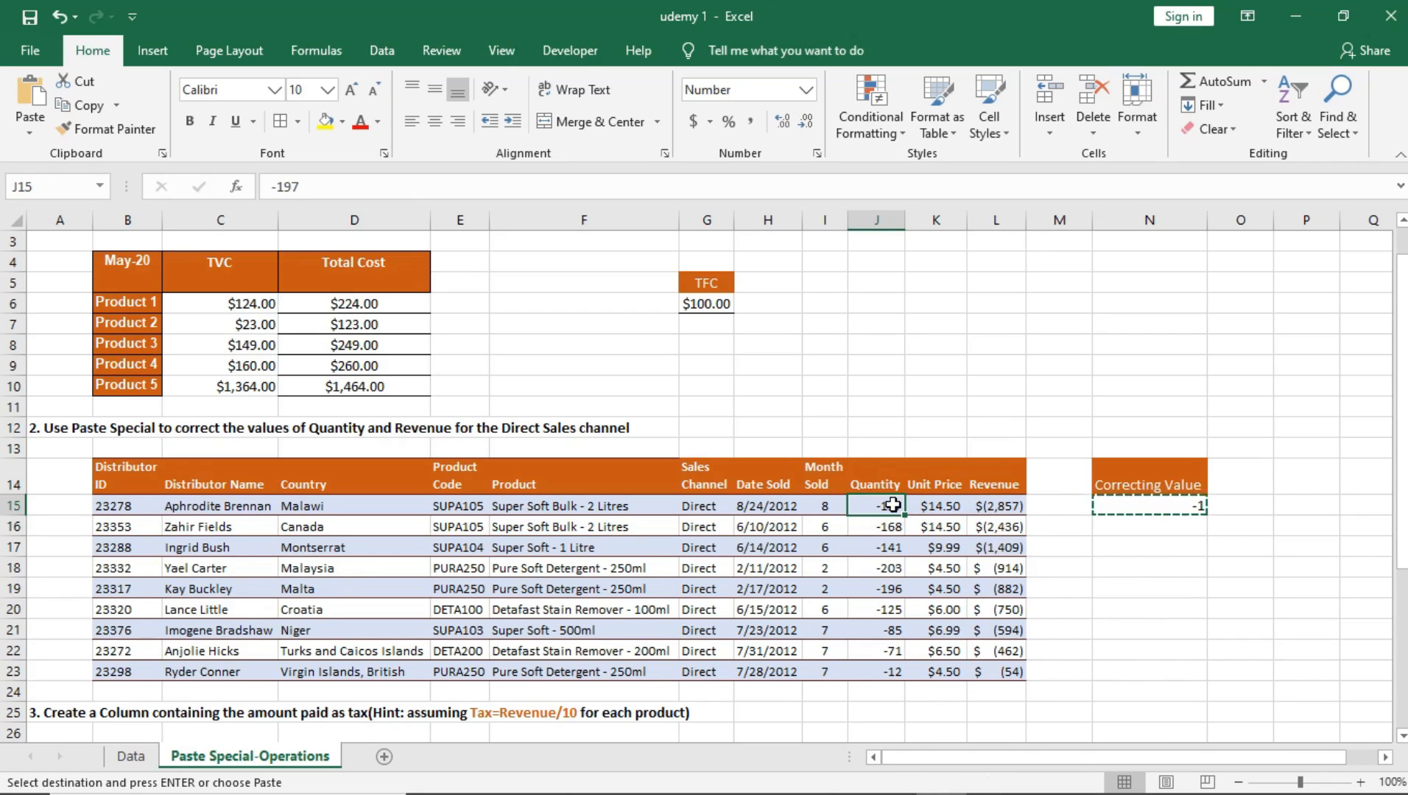
{"action": "left_click_drag", "start_coordinate": [889, 508], "coordinate": [882, 666]}
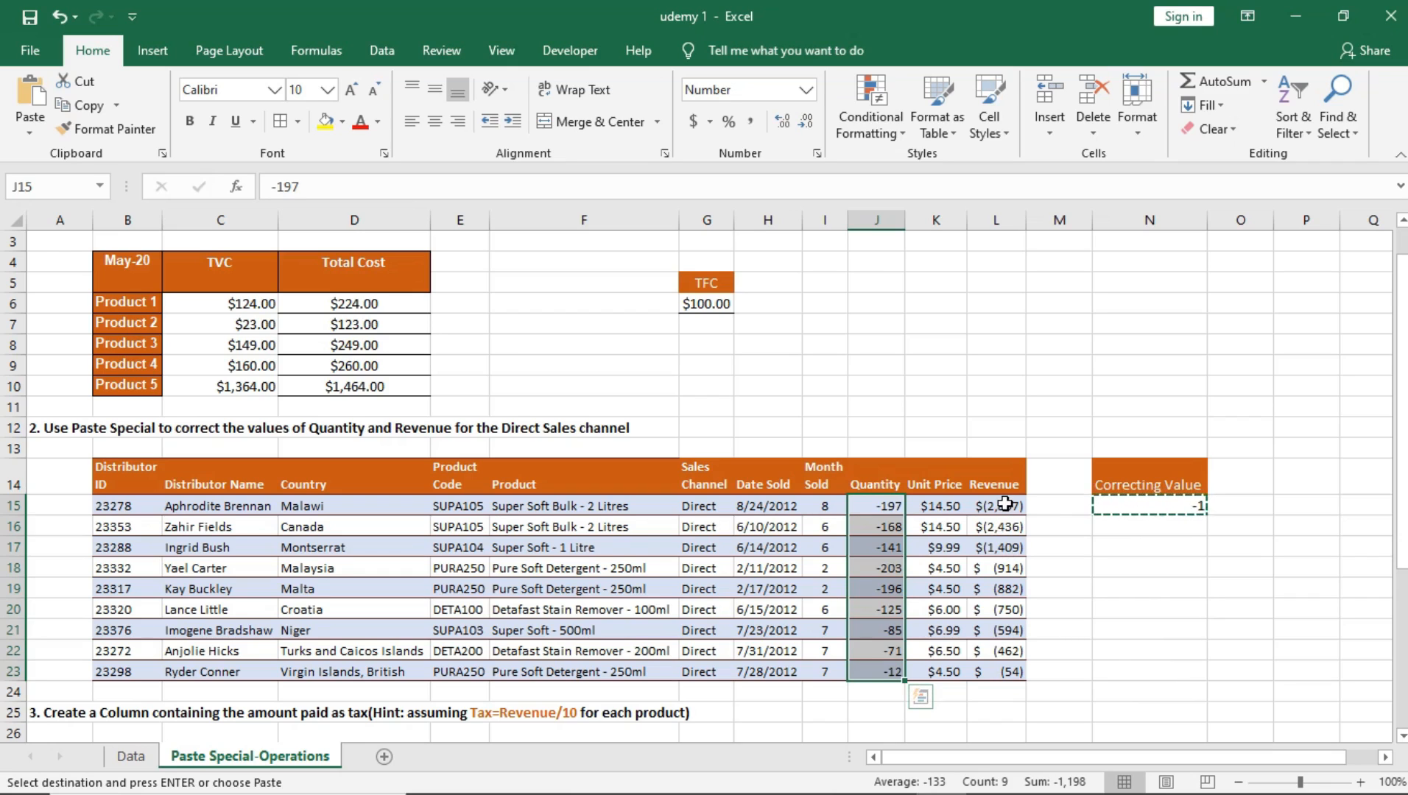
{"action": "left_click", "coordinate": [1152, 507]}
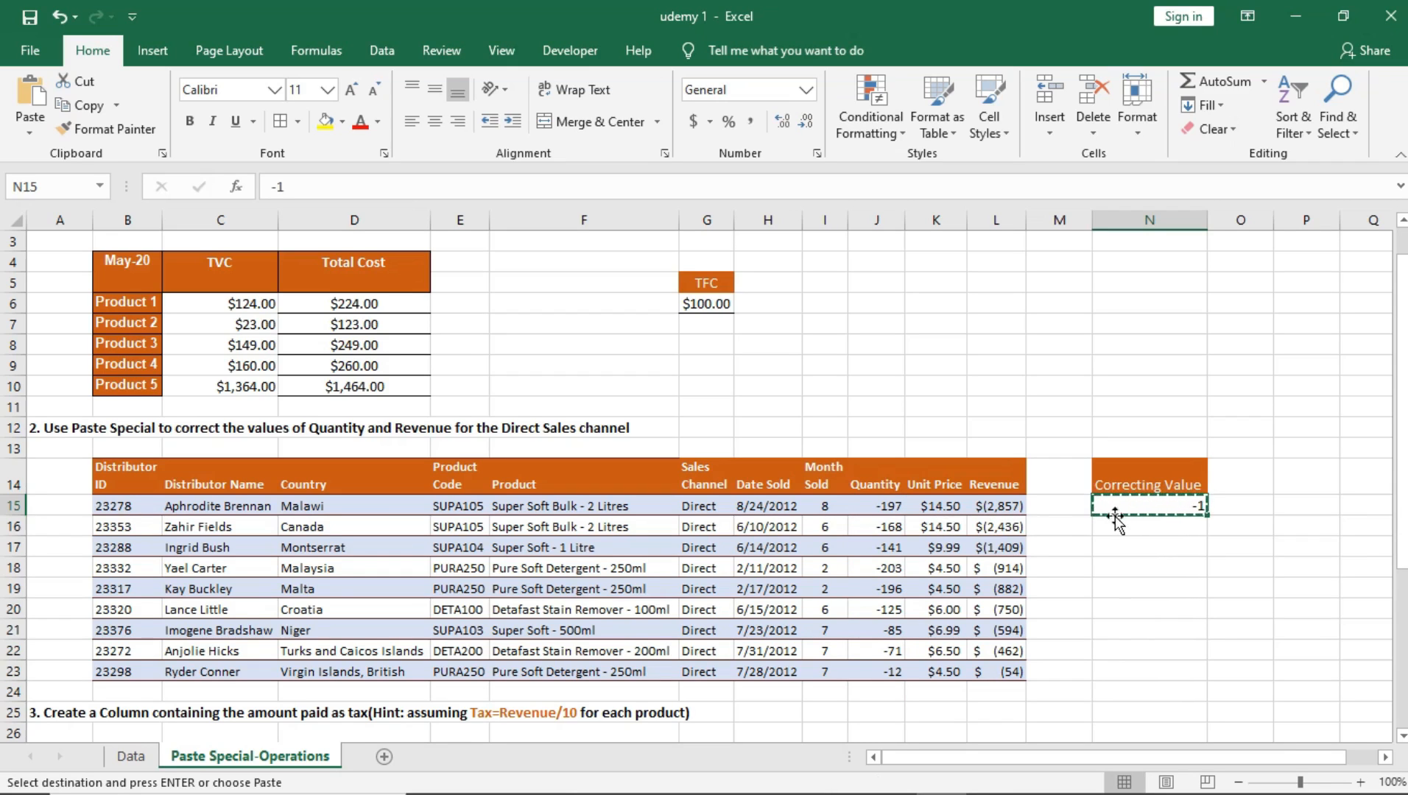
Step: Multiply the Quantity cells J15:J23 by the copied correcting value using Paste Special with the All and Multiply options
{"action": "left_click_drag", "start_coordinate": [895, 505], "coordinate": [894, 671]}
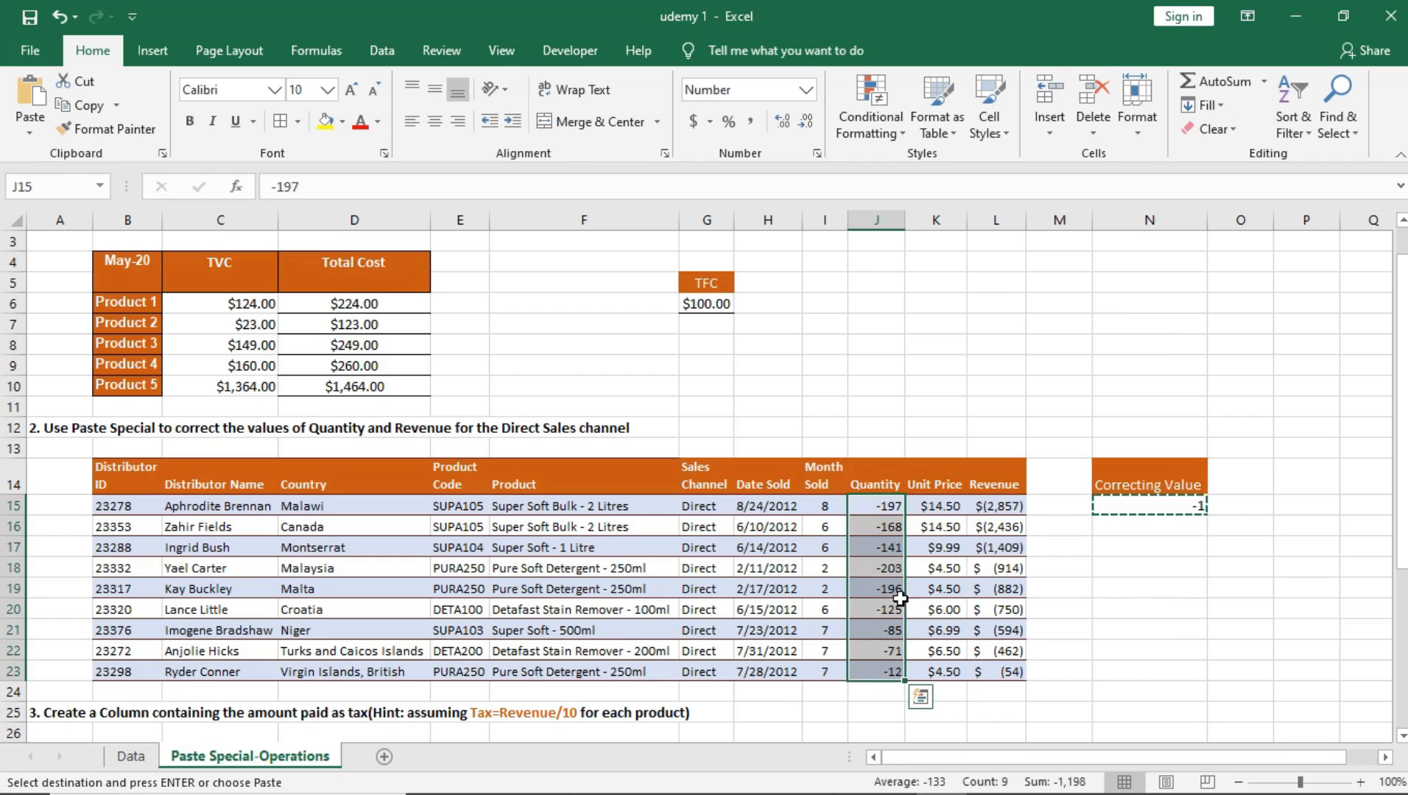
{"action": "right_click", "coordinate": [885, 522]}
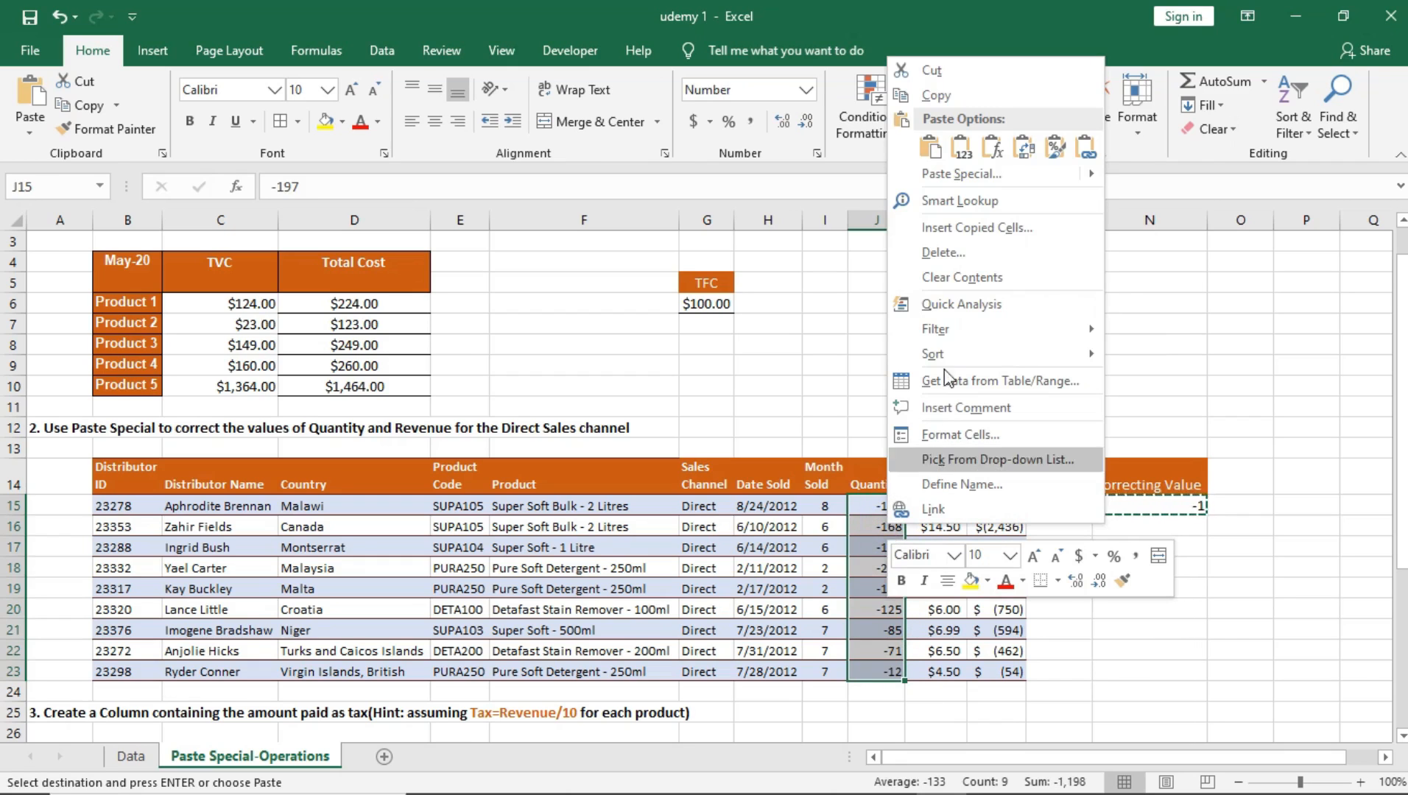
{"action": "left_click", "coordinate": [966, 179]}
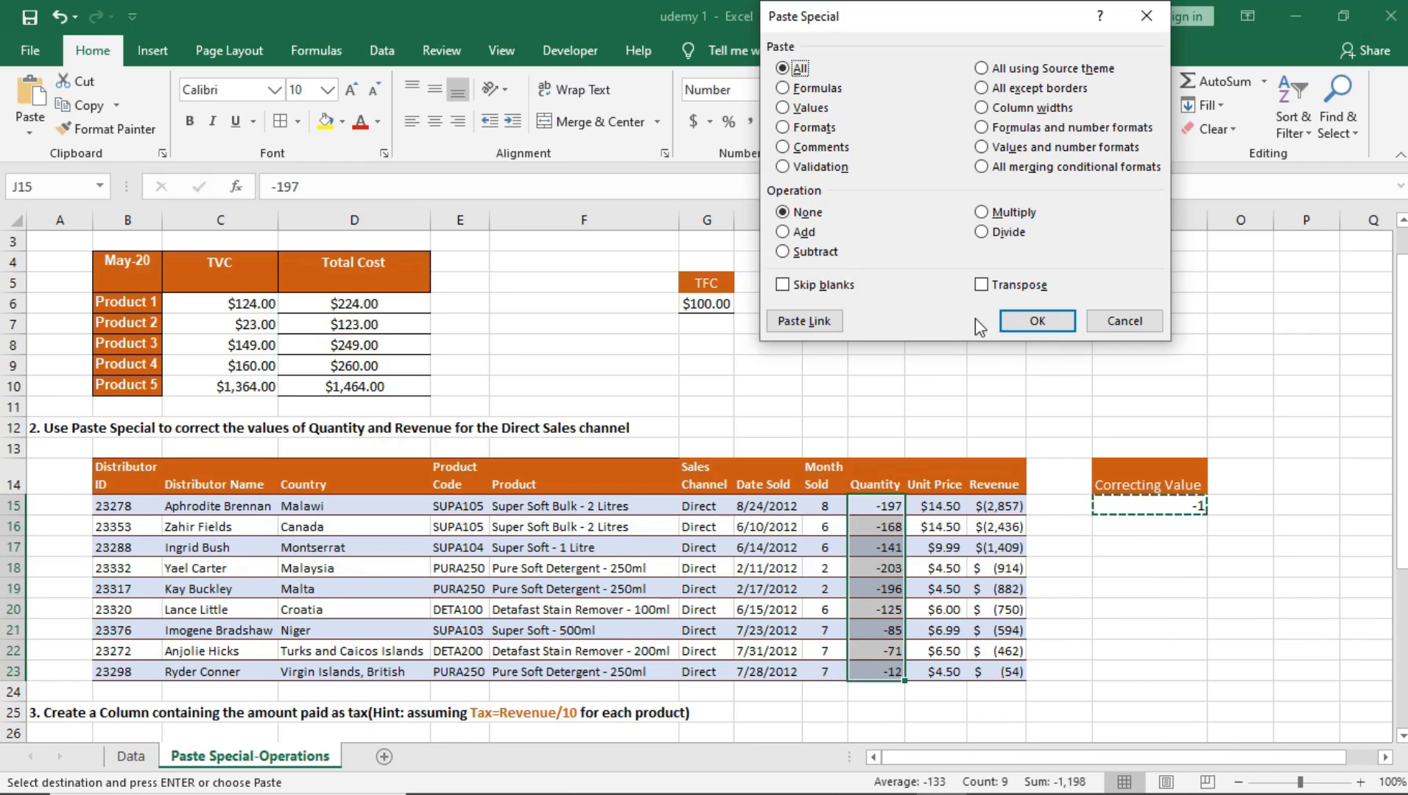
{"action": "left_click", "coordinate": [984, 213]}
{"action": "left_click", "coordinate": [1048, 324]}
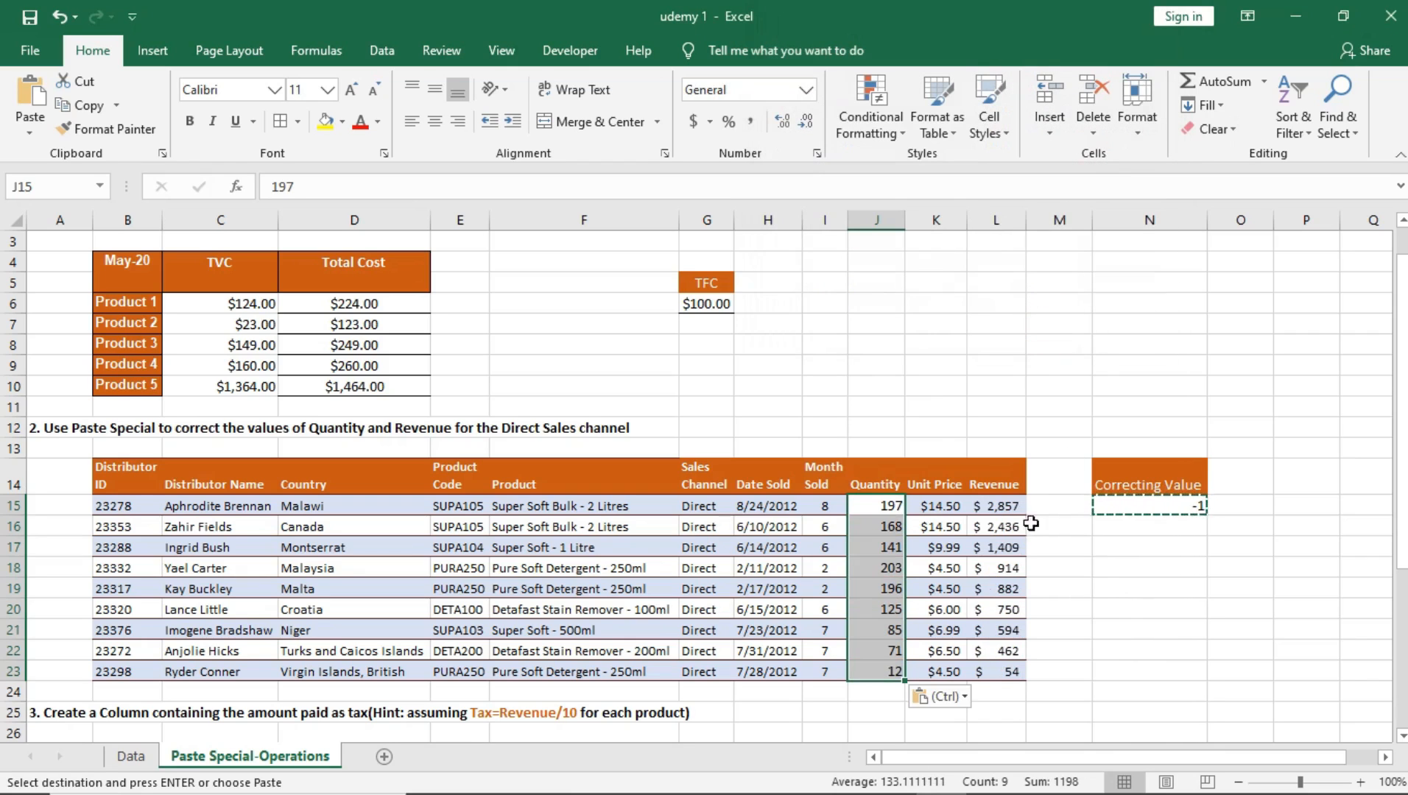
Step: Check the Quantity cells' formatting and the Revenue column, and undo the All and Multiply paste on J15:J23
{"action": "left_click", "coordinate": [1008, 551]}
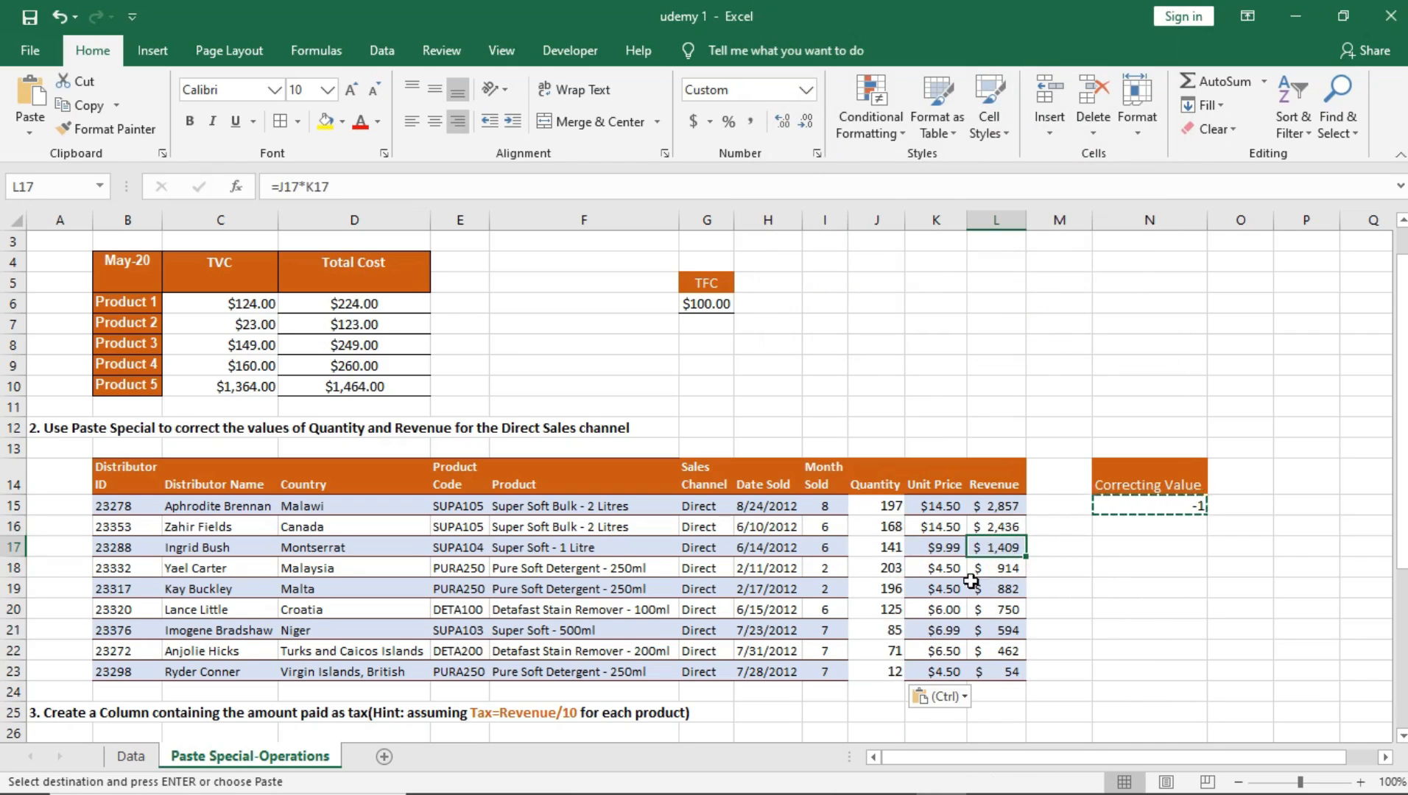
{"action": "left_click_drag", "start_coordinate": [884, 510], "coordinate": [888, 670]}
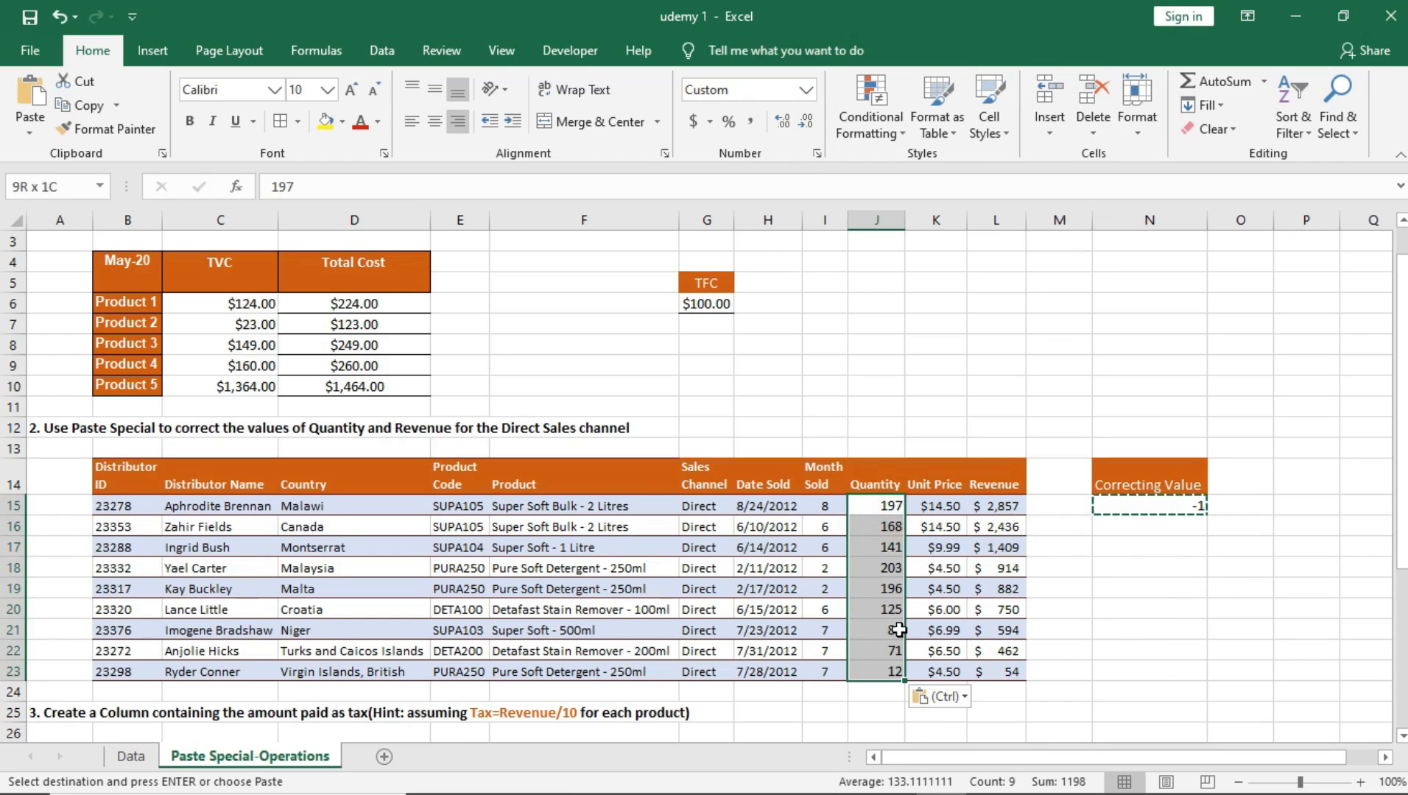
{"action": "left_click", "coordinate": [887, 528]}
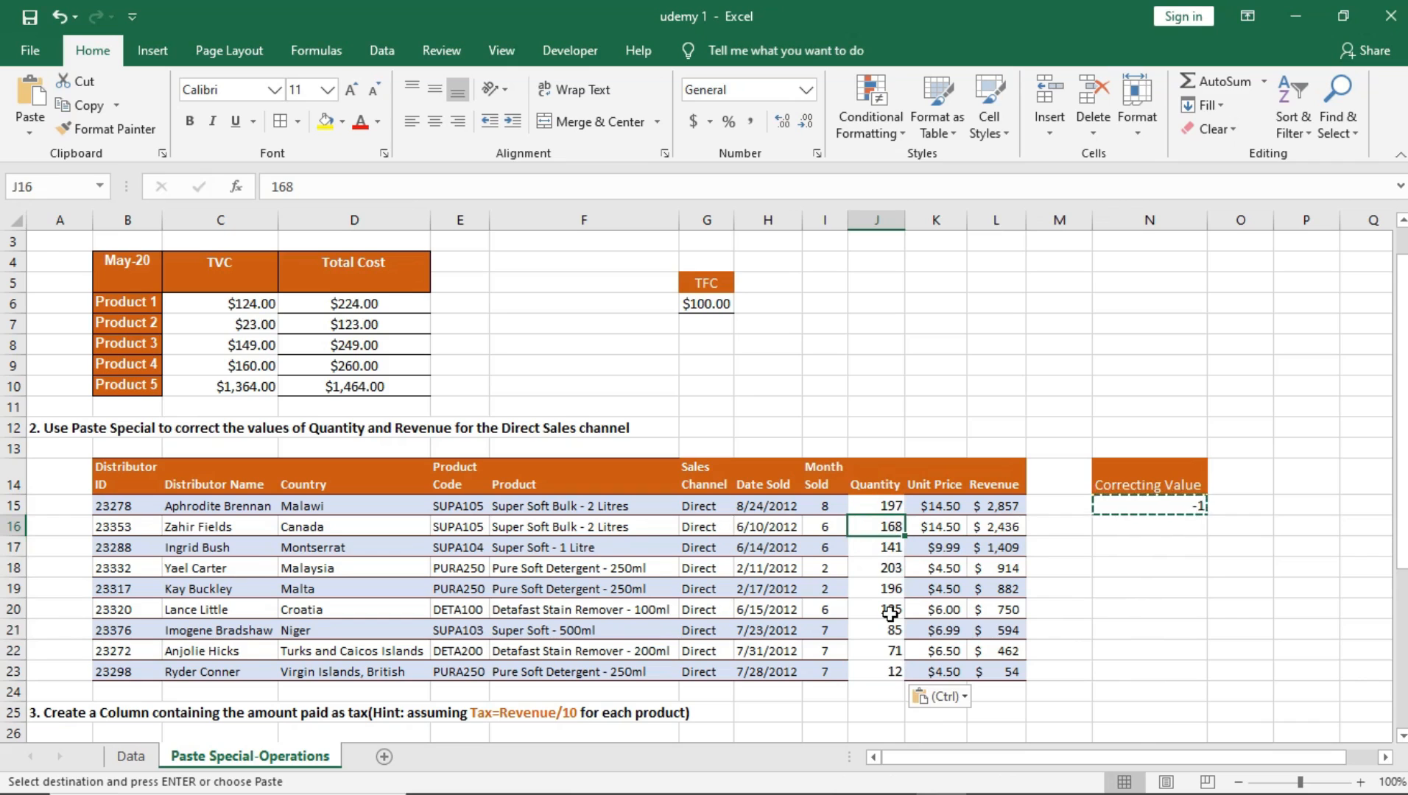
{"action": "key", "text": "ctrl+z"}
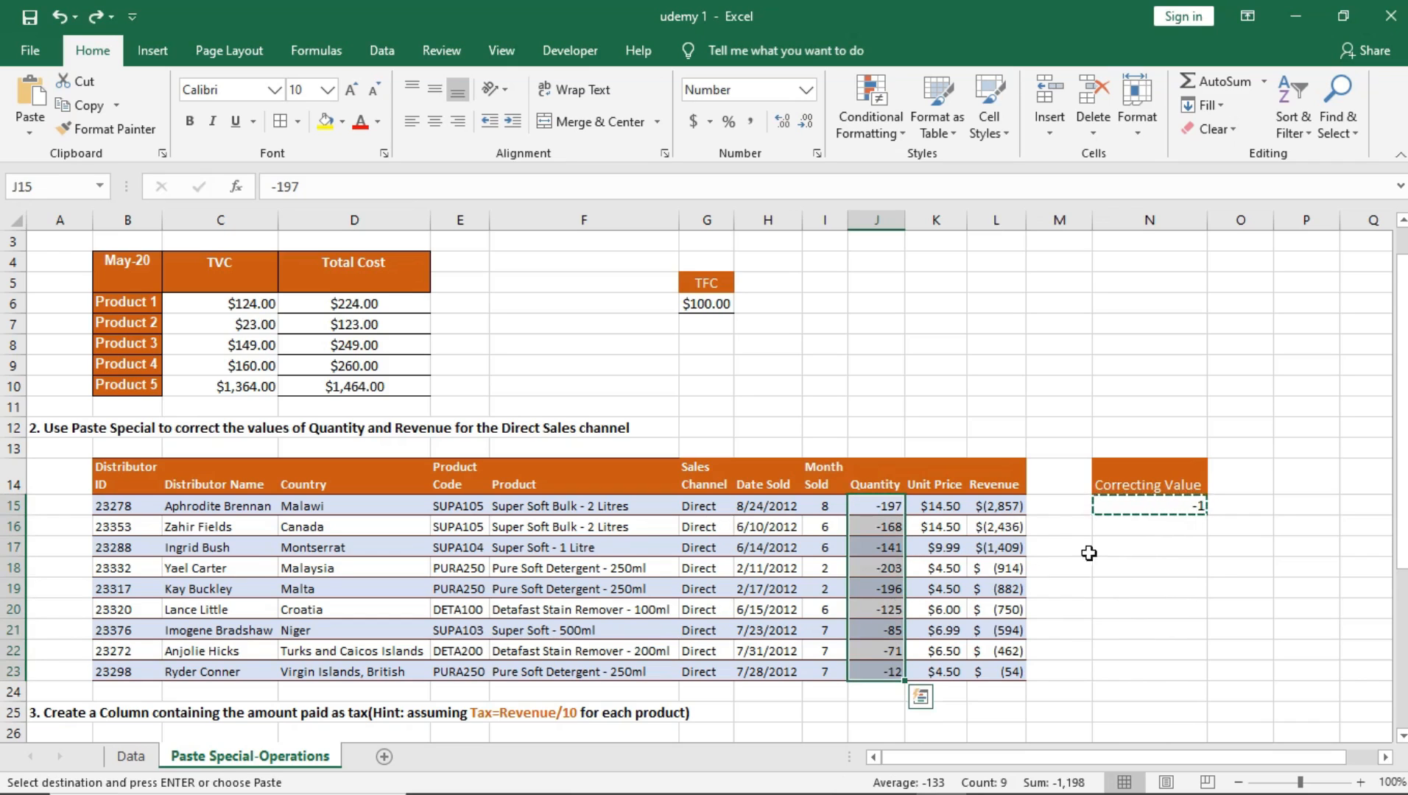
Step: Multiply Quantity cells J15:J23 by the copied correcting value using Paste Special with Values and Multiply, and check the Quantity and Revenue columns
{"action": "left_click", "coordinate": [1165, 507]}
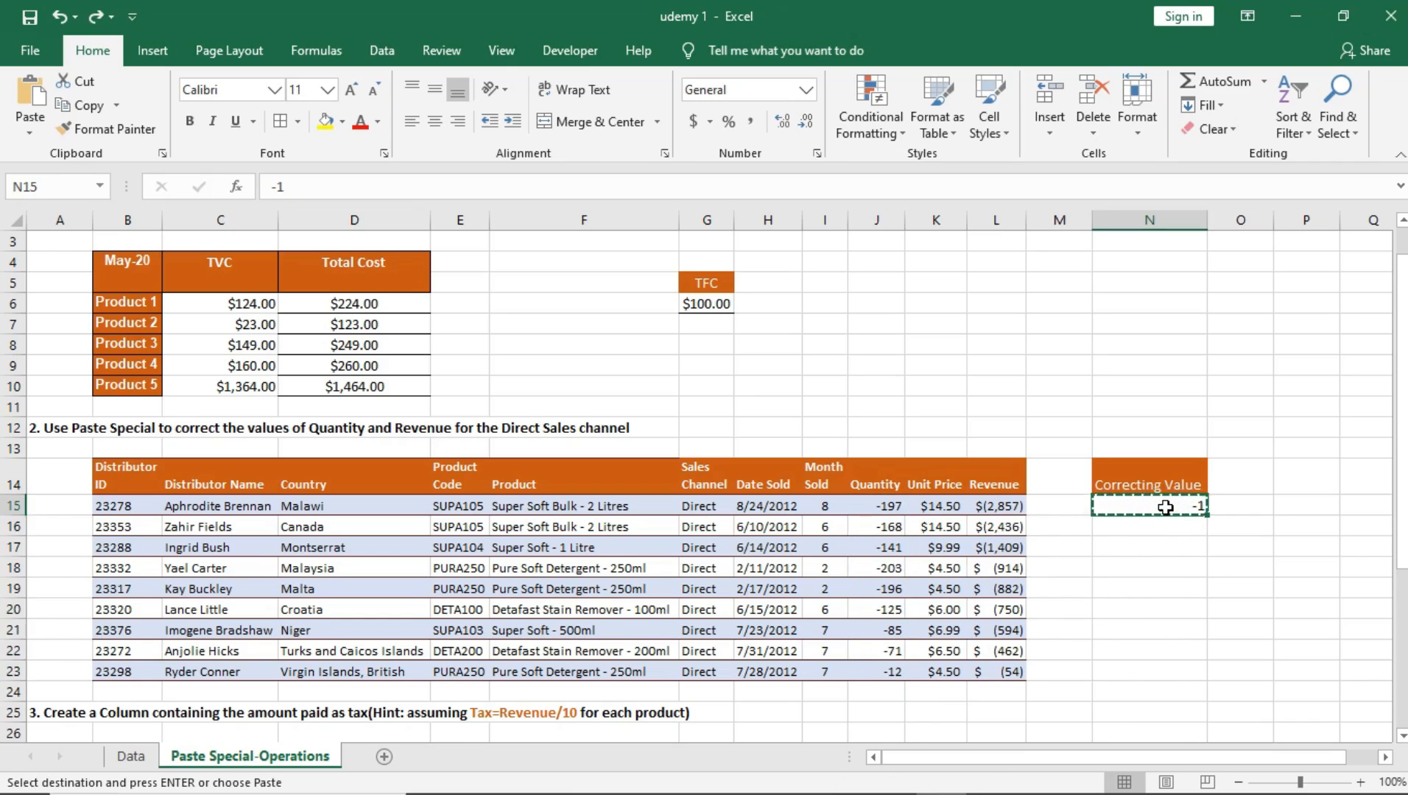
{"action": "left_click_drag", "start_coordinate": [880, 507], "coordinate": [880, 664]}
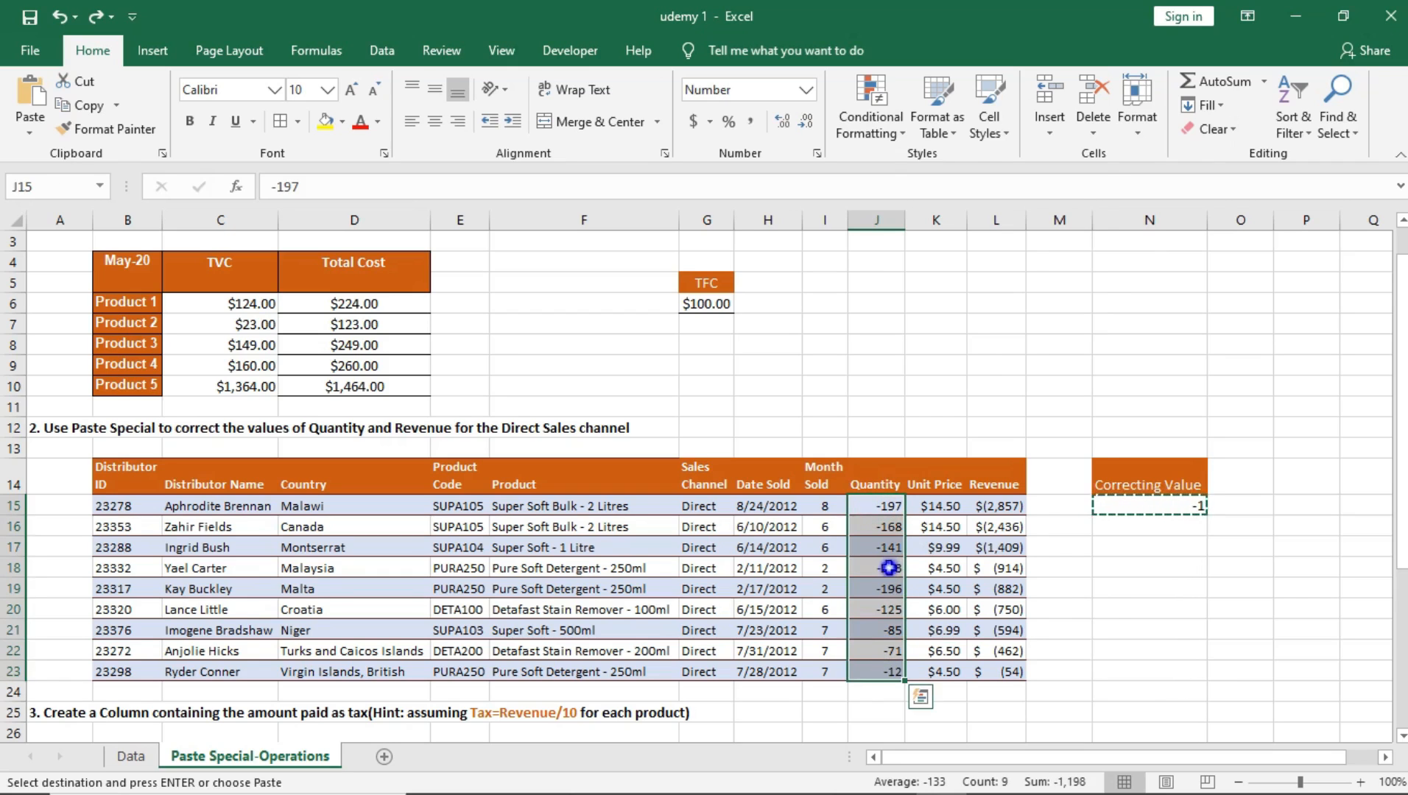
{"action": "right_click", "coordinate": [889, 568]}
{"action": "left_click", "coordinate": [963, 225]}
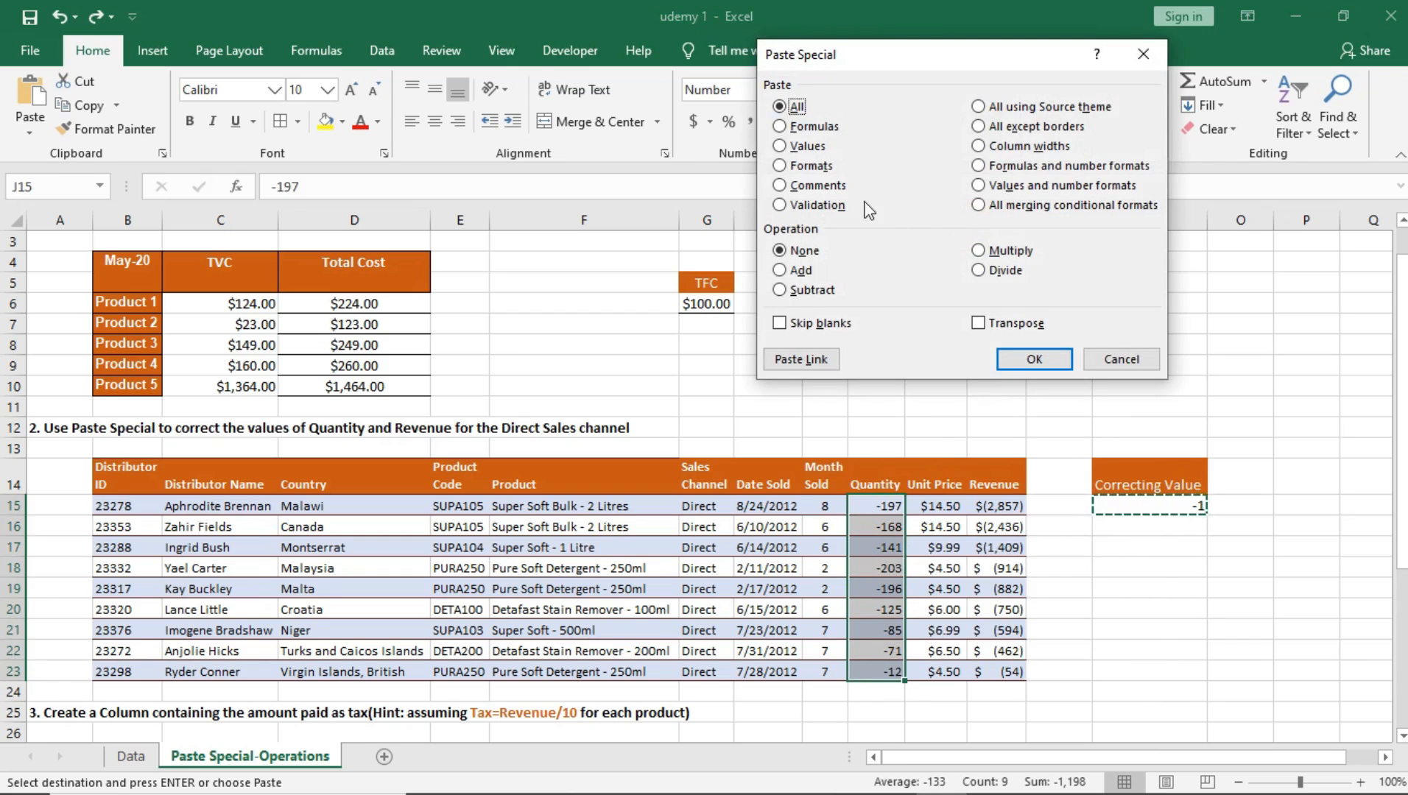
{"action": "left_click", "coordinate": [779, 146]}
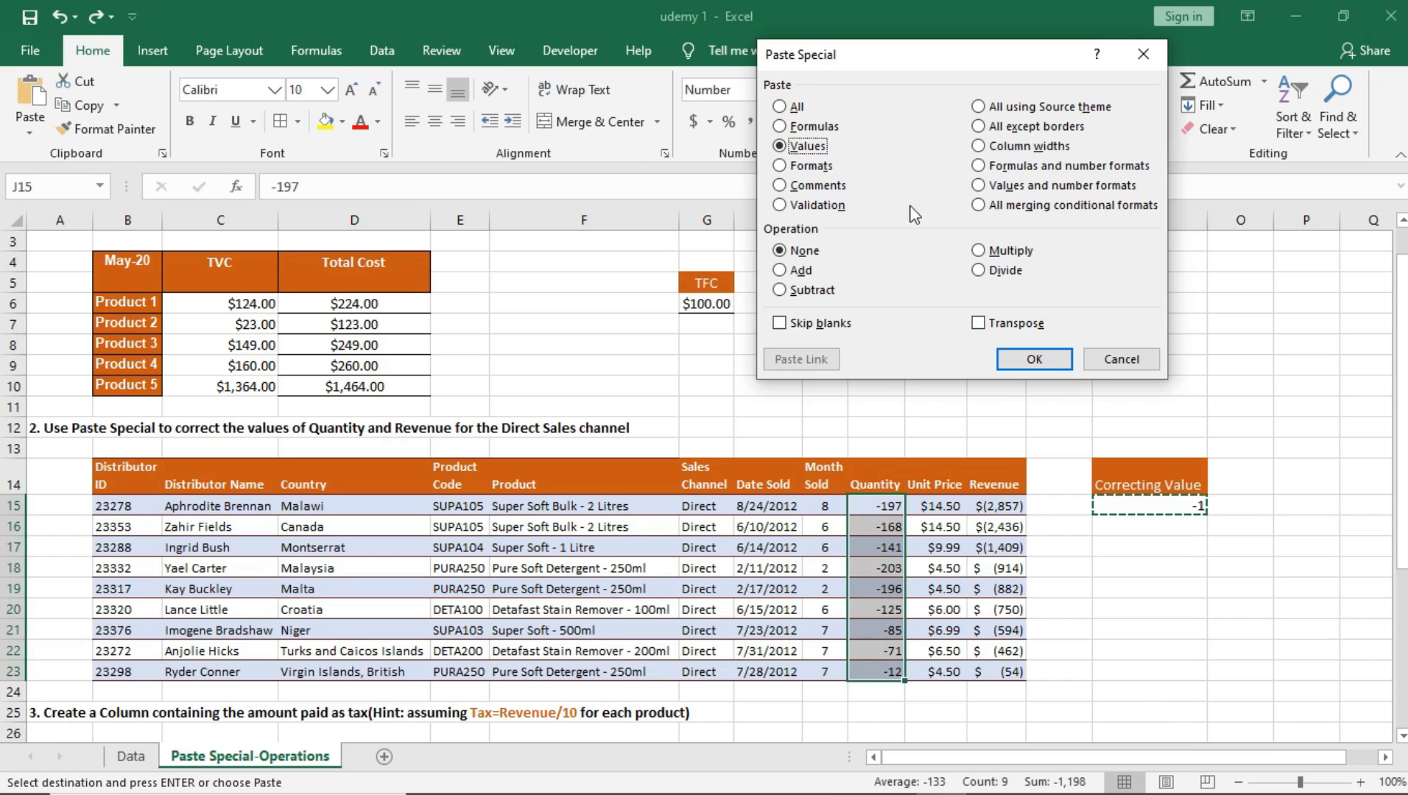
{"action": "left_click", "coordinate": [979, 250]}
{"action": "left_click", "coordinate": [1034, 360]}
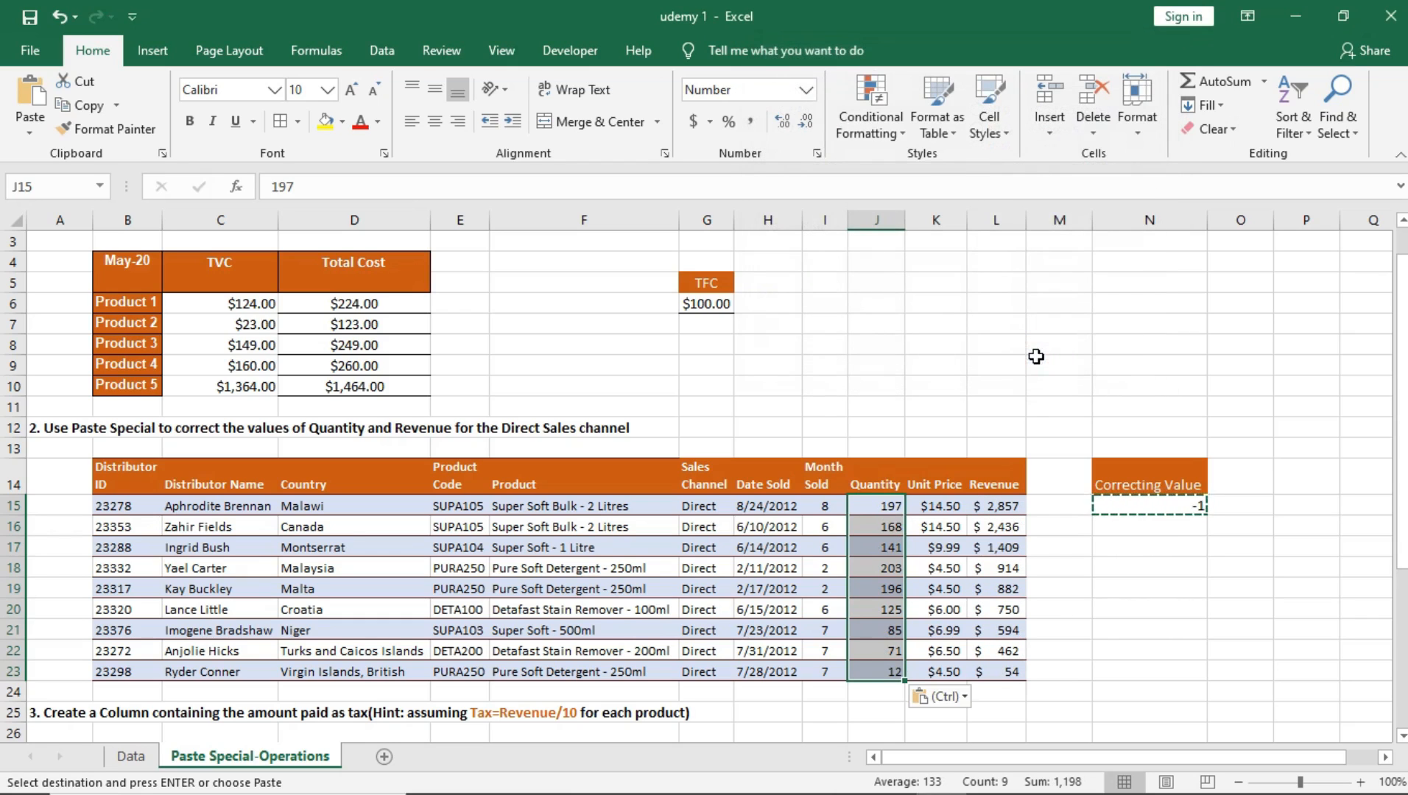
{"action": "left_click", "coordinate": [914, 566]}
{"action": "left_click_drag", "start_coordinate": [890, 506], "coordinate": [870, 667]}
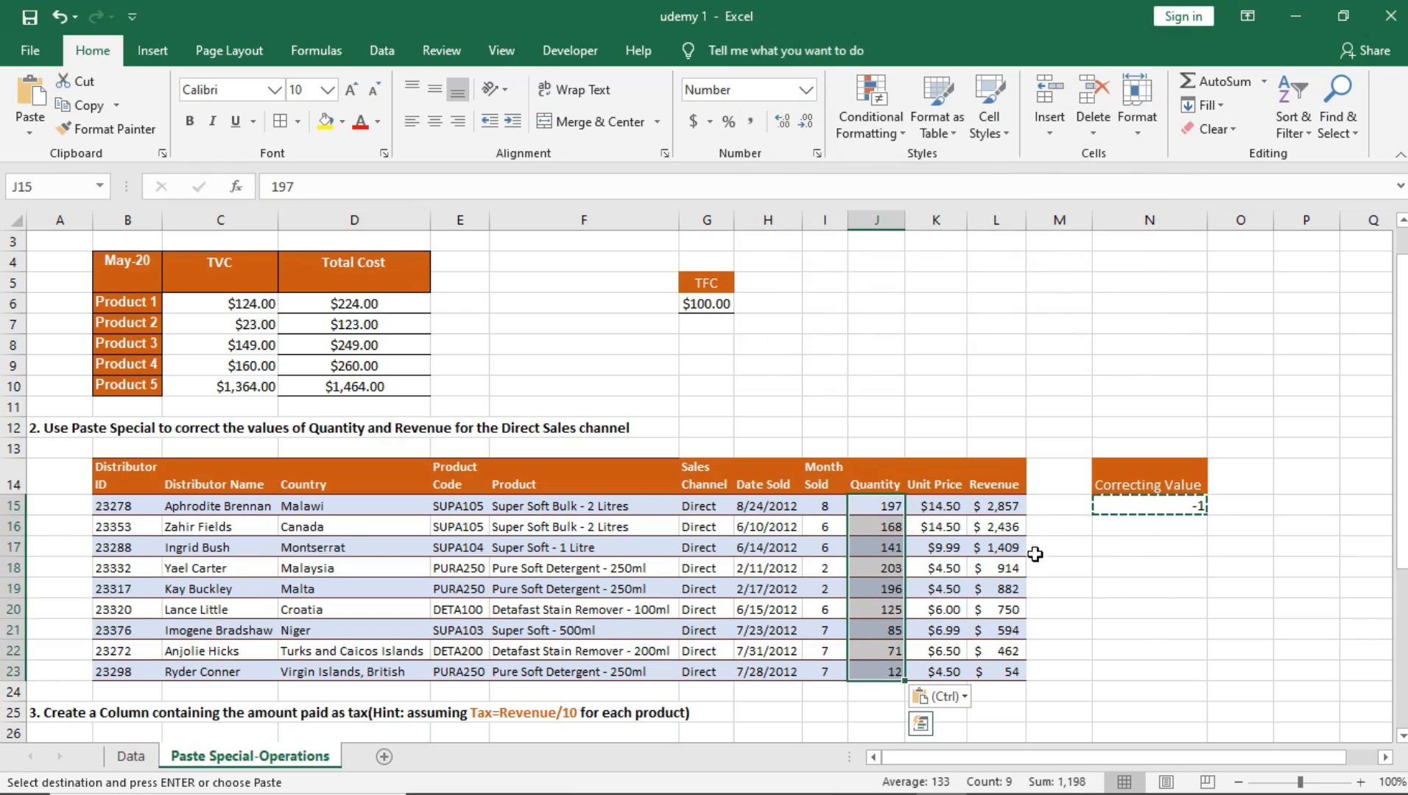
{"action": "left_click_drag", "start_coordinate": [1003, 515], "coordinate": [1009, 666]}
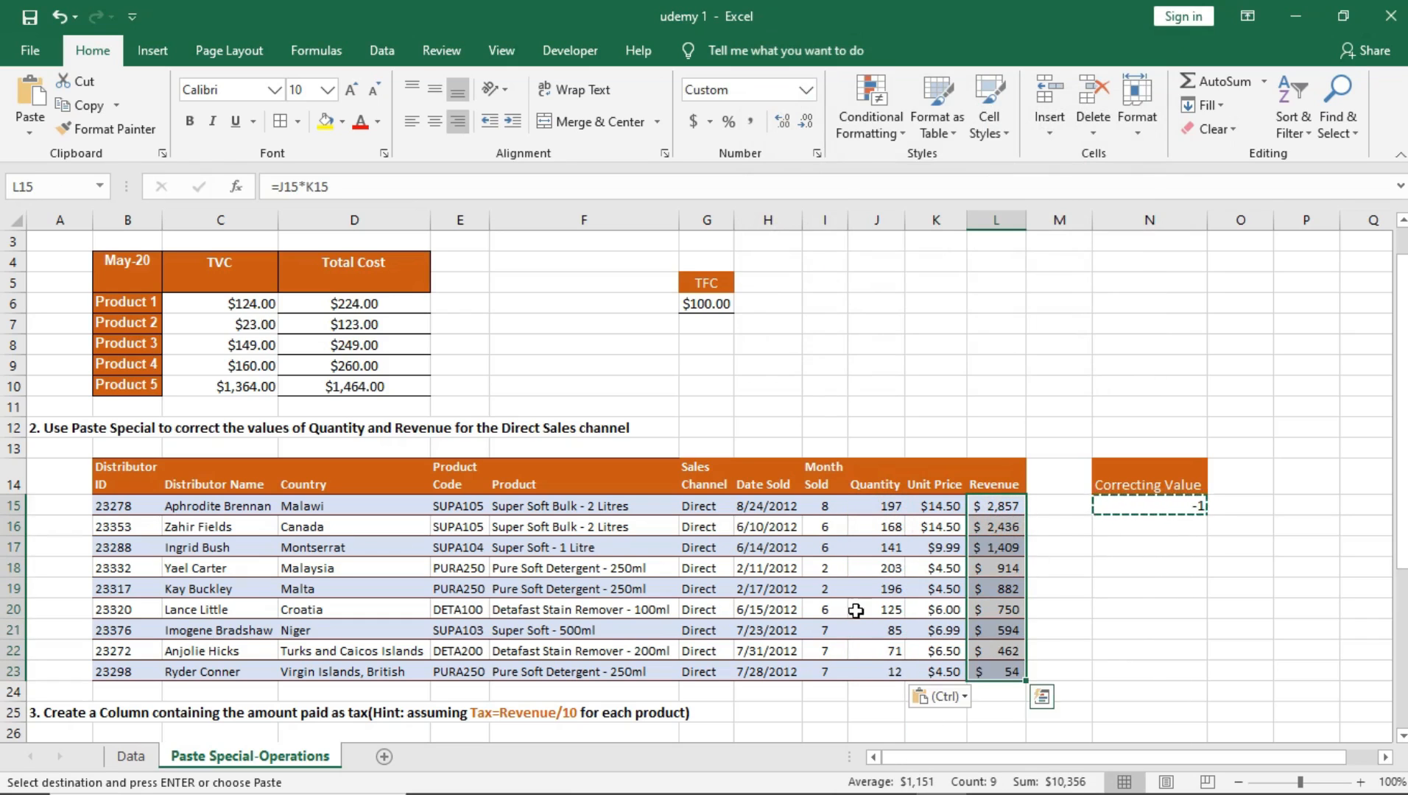
Step: Review the task 3 tax instruction and its sales table, including the Distributor ID, Distributor Name, Country, Sales Channel and Date Sold columns
{"action": "scroll", "coordinate": [412, 442], "scroll_direction": "down", "scroll_amount": 4}
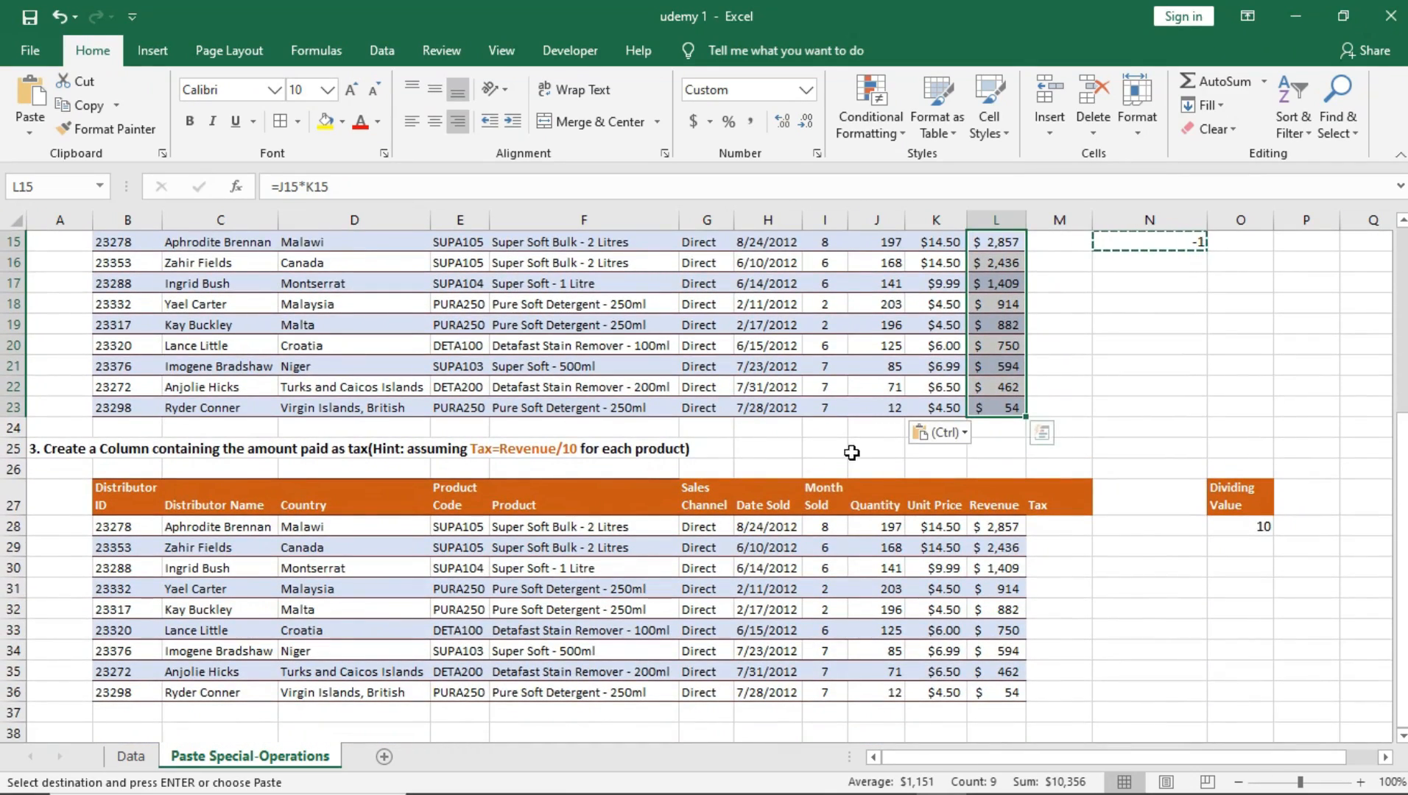
{"action": "scroll", "coordinate": [709, 467], "scroll_direction": "down", "scroll_amount": 2}
{"action": "left_click", "coordinate": [292, 374]}
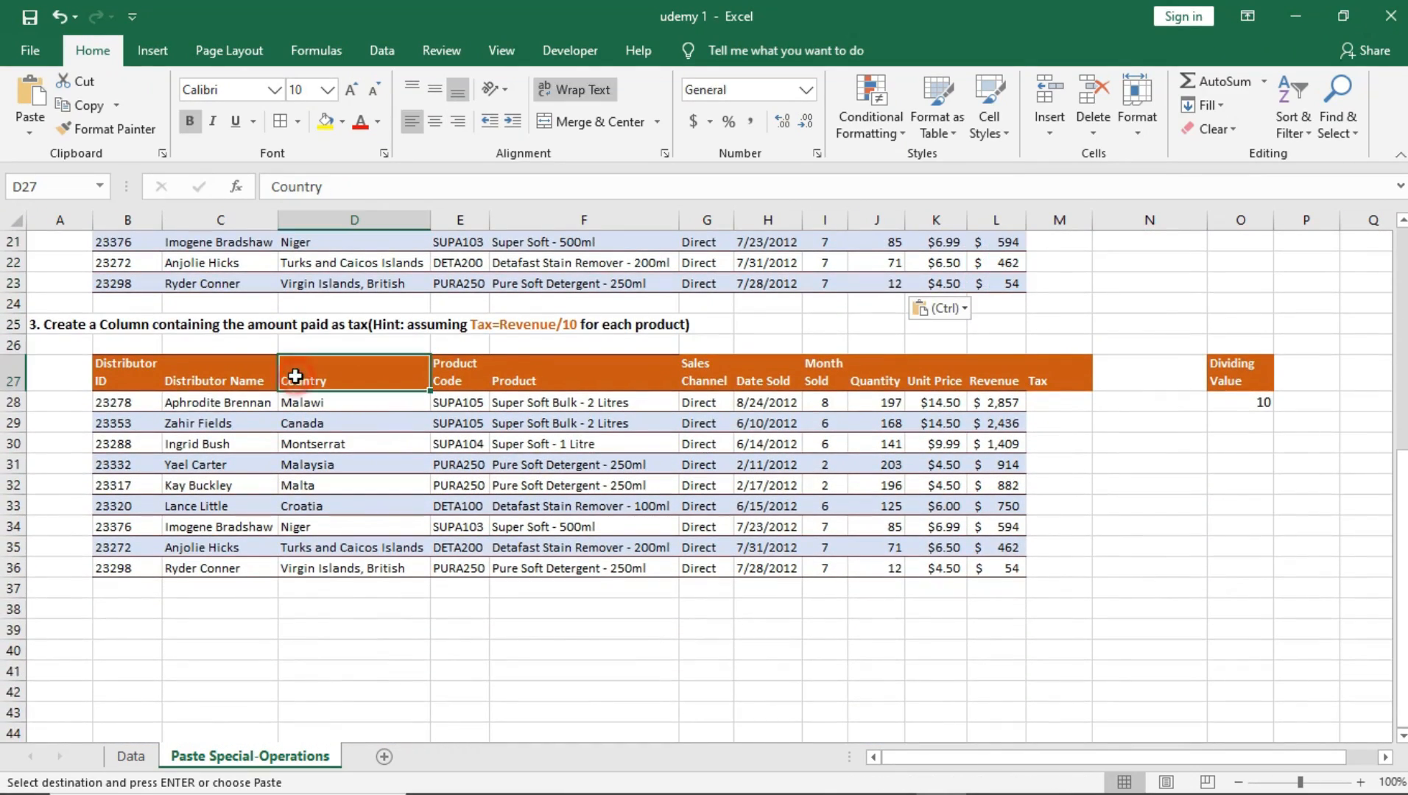
{"action": "left_click", "coordinate": [402, 452]}
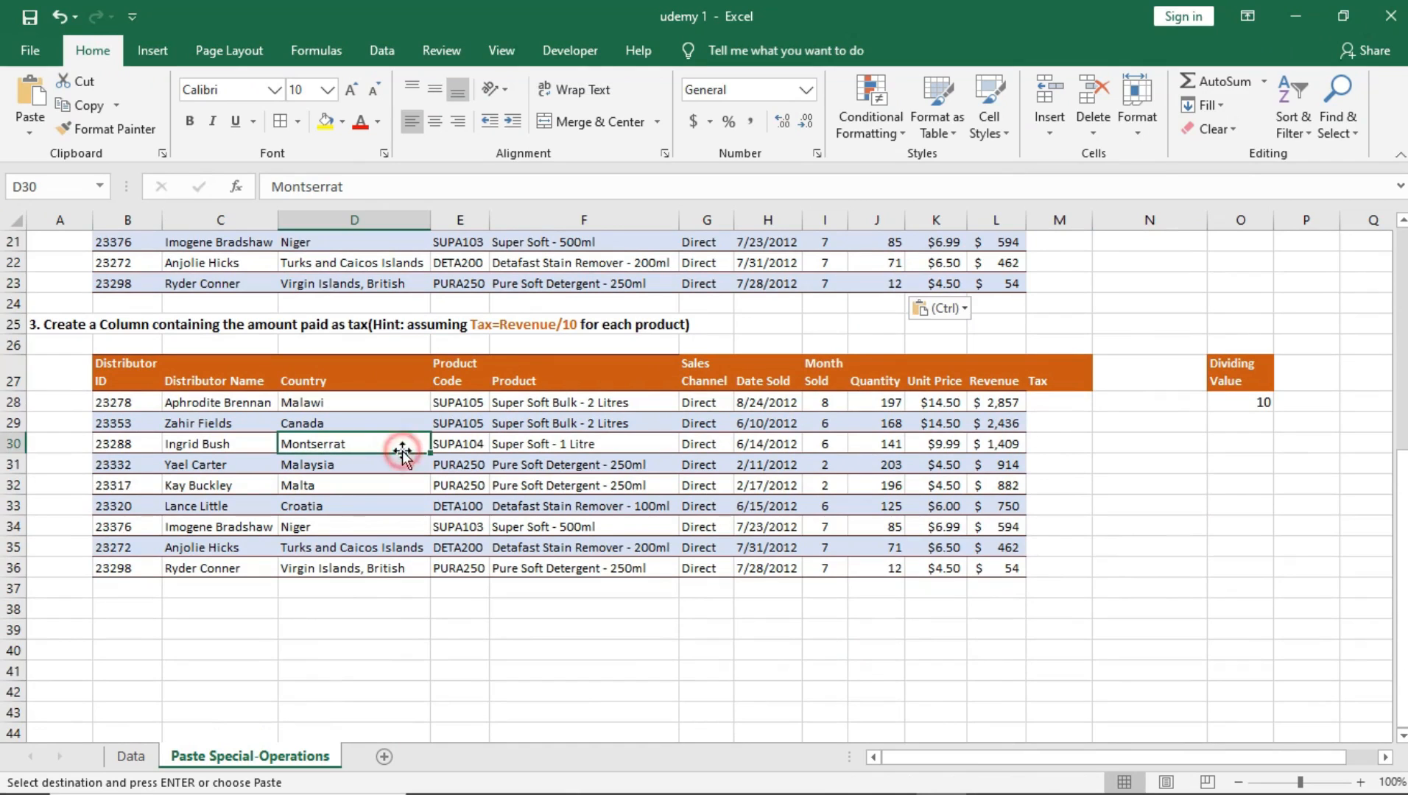
{"action": "left_click", "coordinate": [782, 461]}
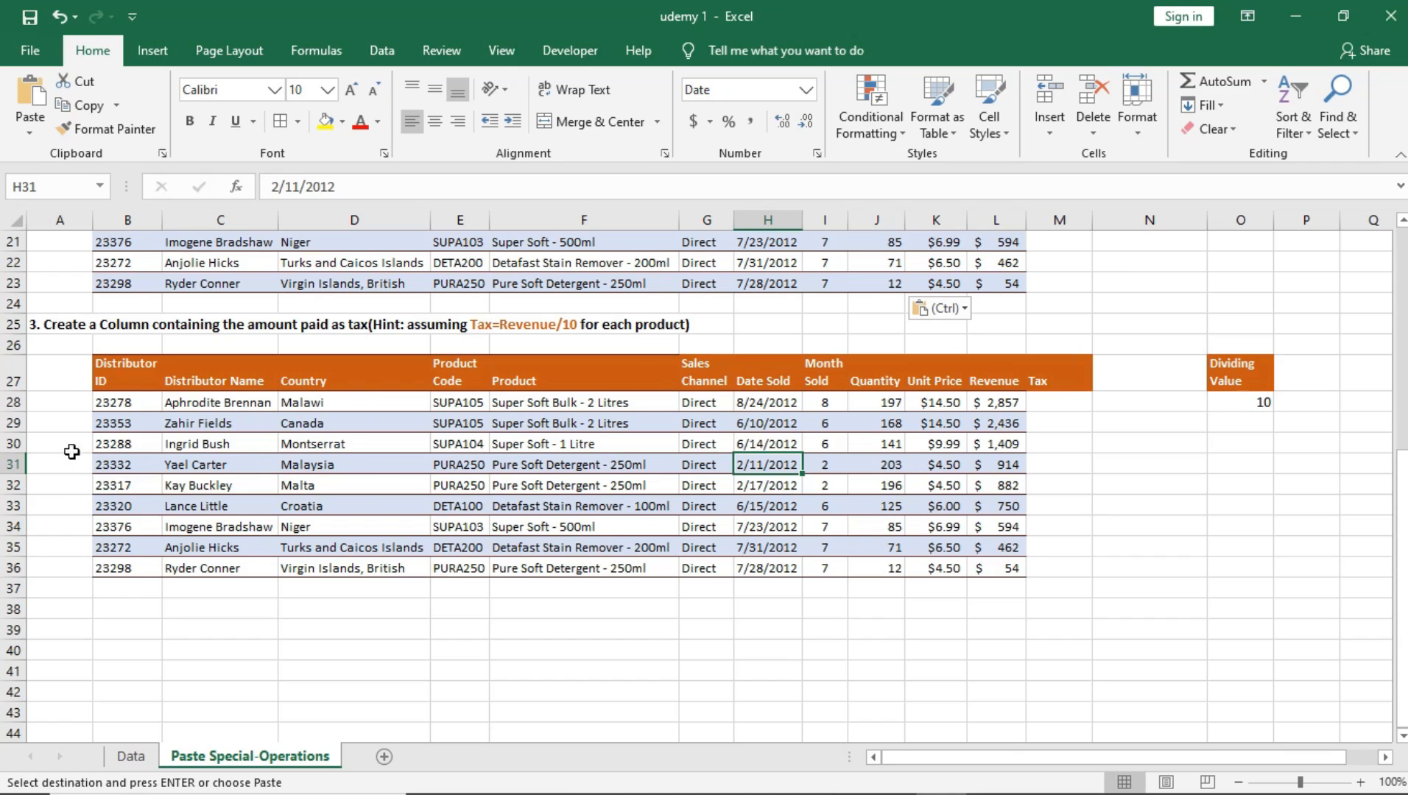
{"action": "left_click", "coordinate": [133, 371]}
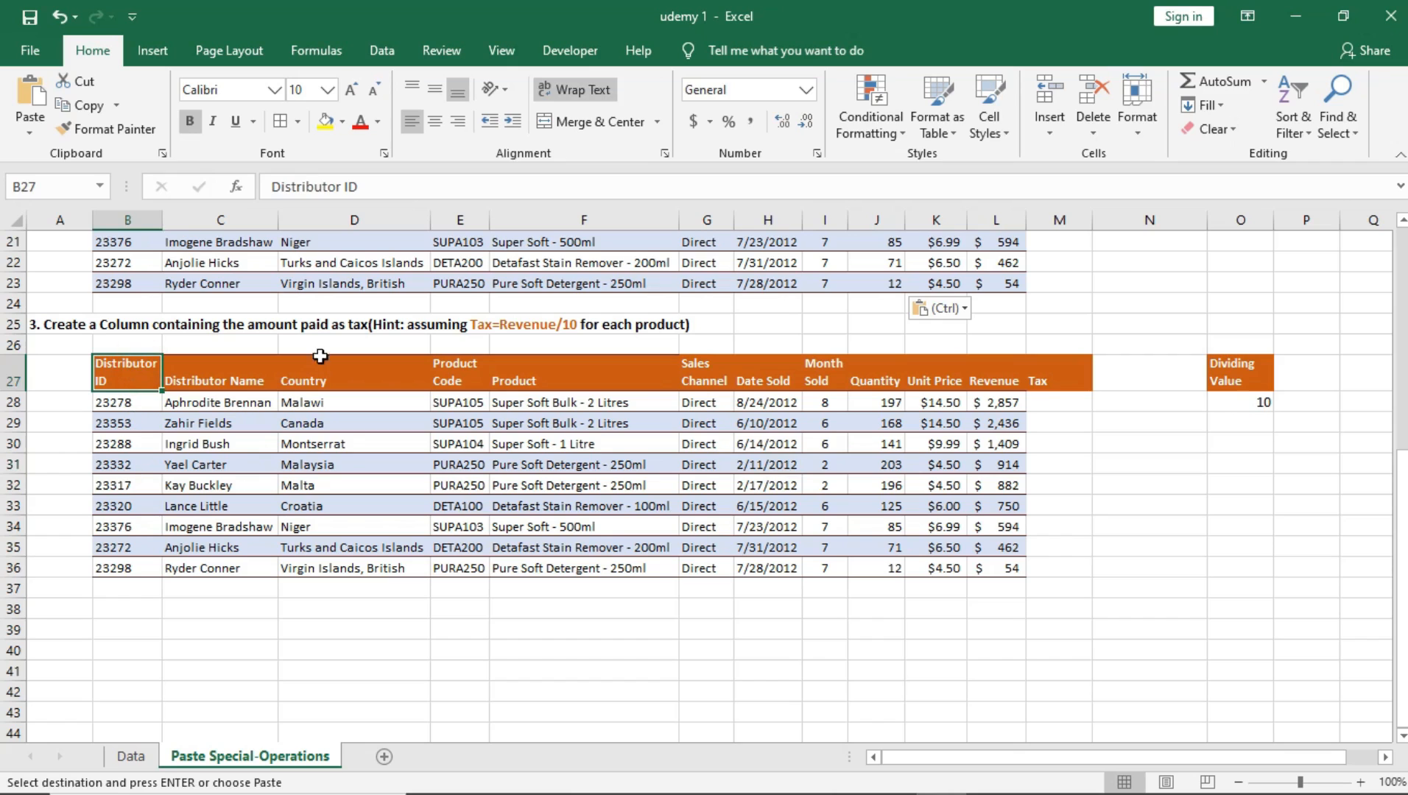
{"action": "left_click", "coordinate": [268, 372]}
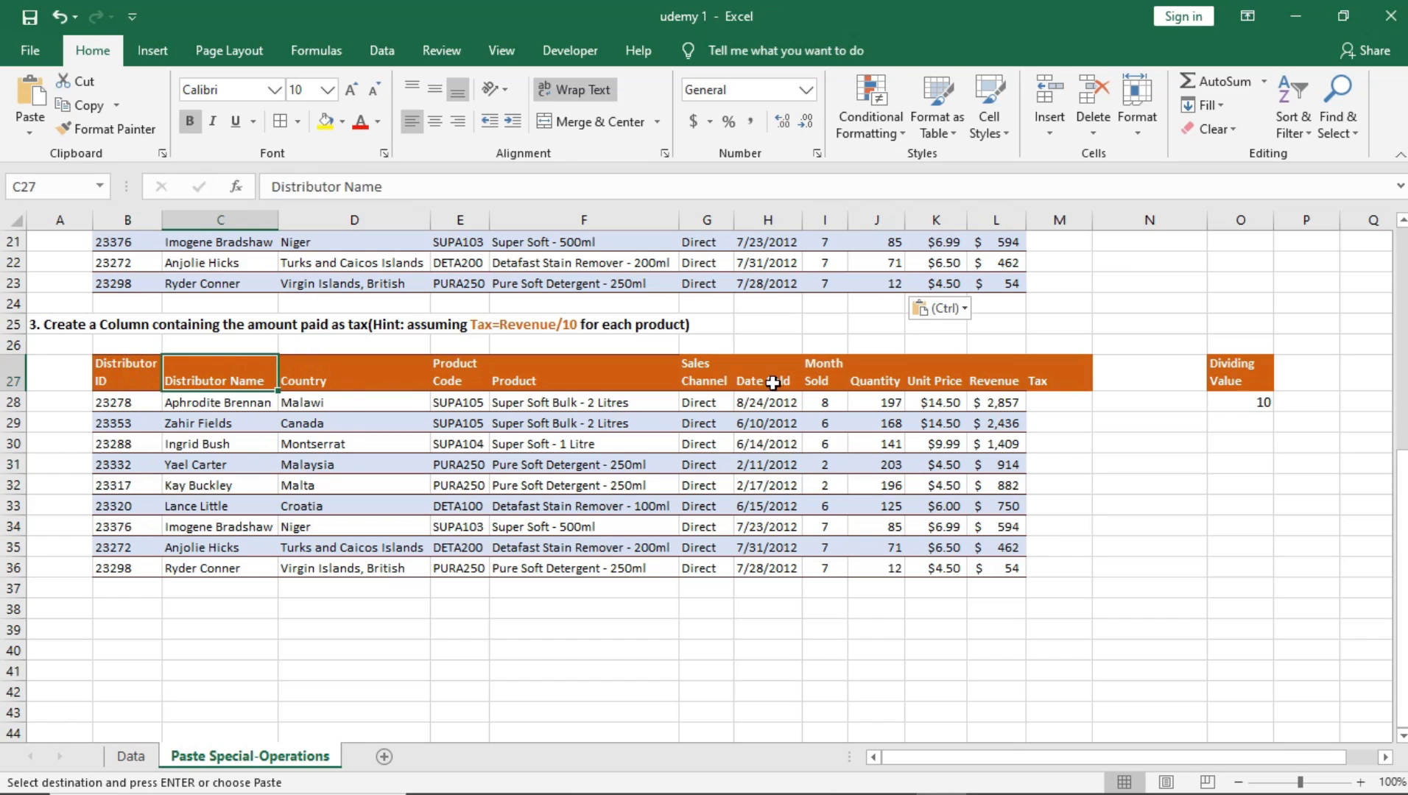
{"action": "left_click", "coordinate": [714, 373]}
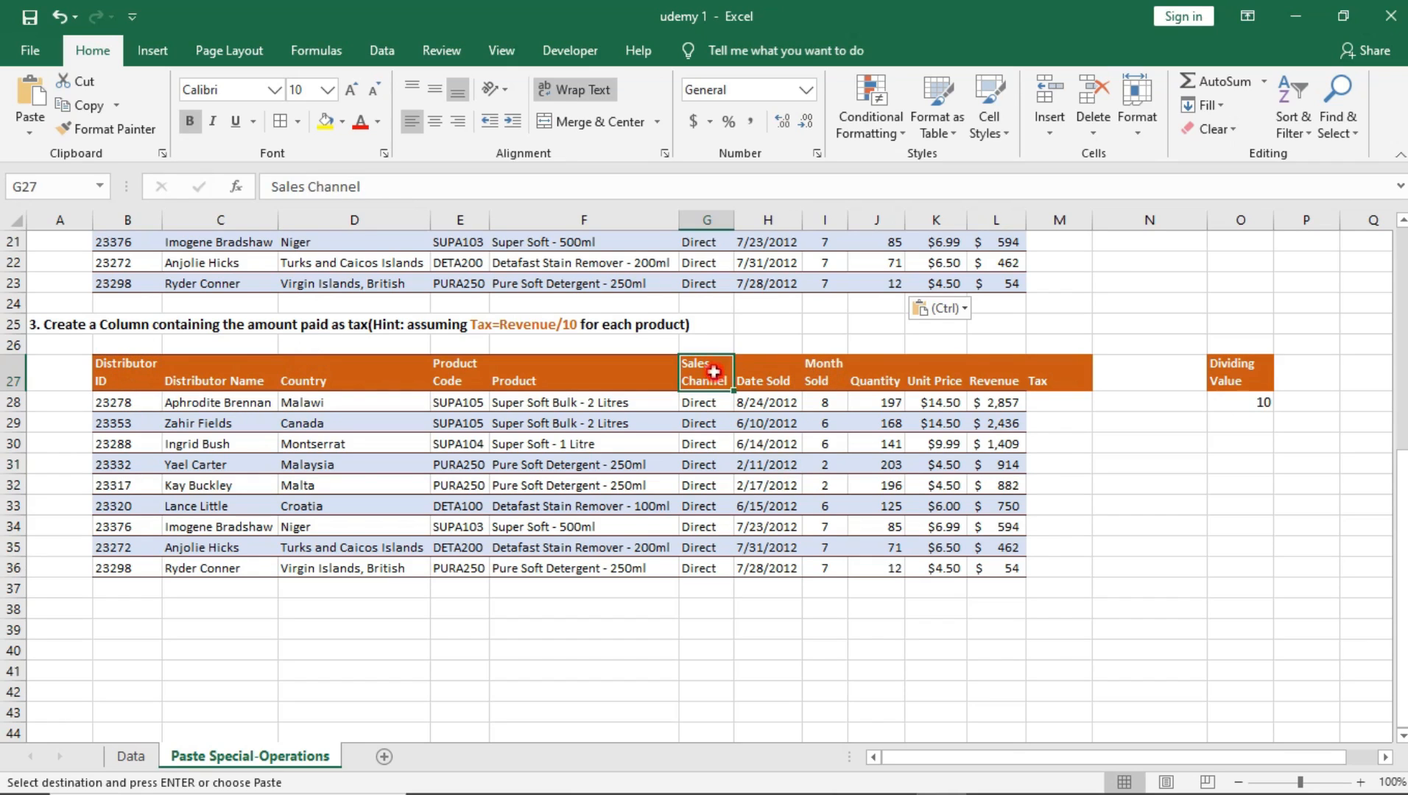
{"action": "left_click", "coordinate": [766, 379]}
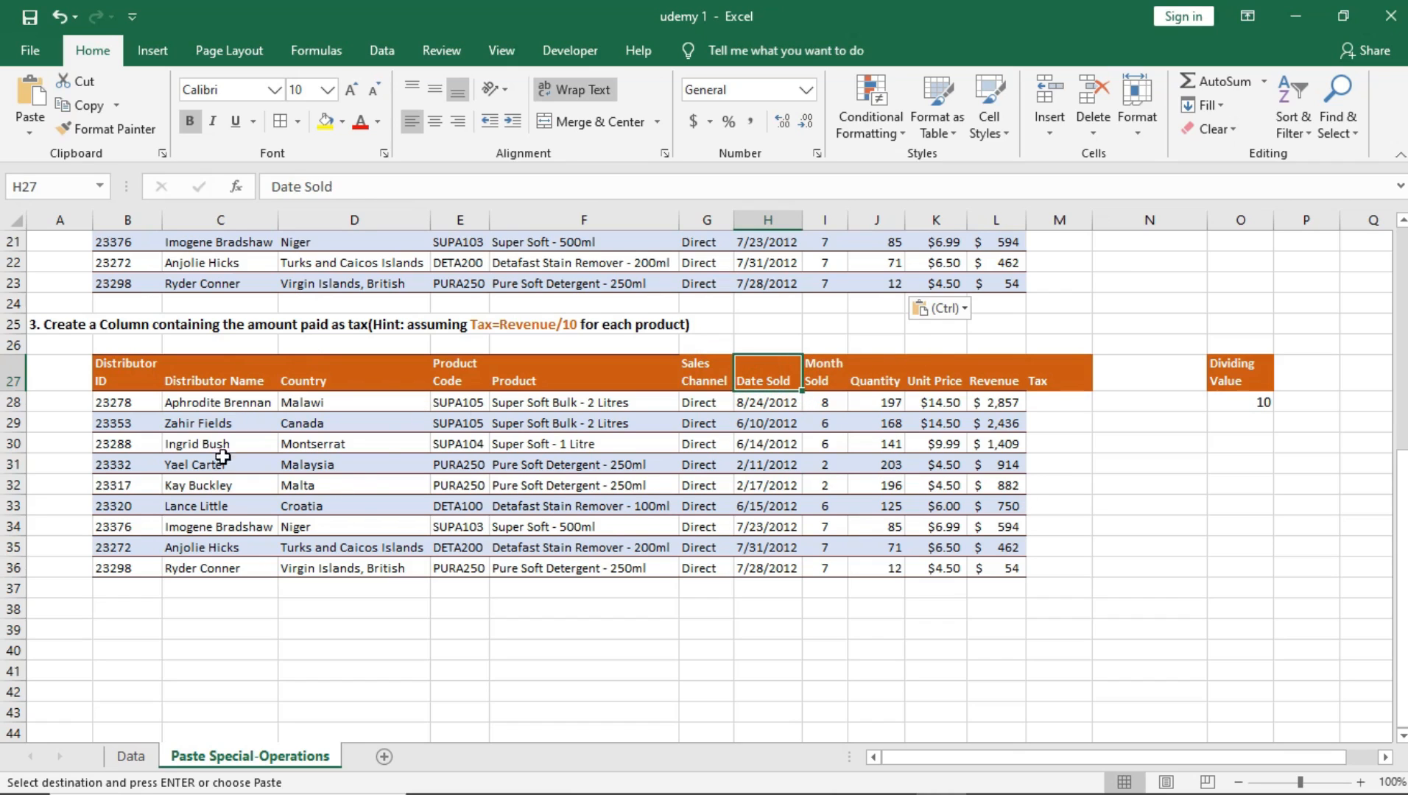
{"action": "scroll", "coordinate": [140, 469], "scroll_direction": "up", "scroll_amount": 5}
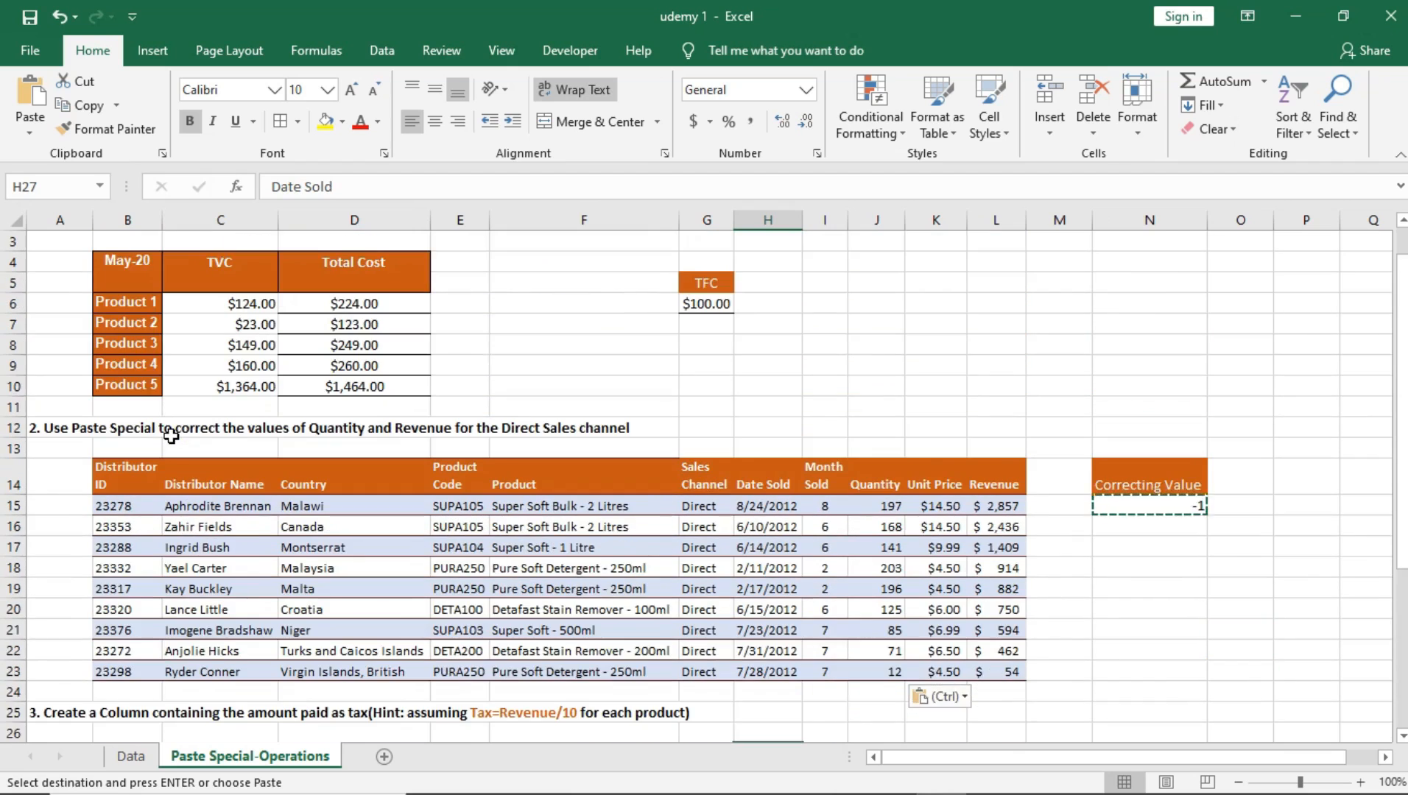
Step: Review the task 3 sales table's Product Code column, rows 28 to 36
{"action": "scroll", "coordinate": [176, 435], "scroll_direction": "down", "scroll_amount": 7}
{"action": "scroll", "coordinate": [405, 305], "scroll_direction": "up", "scroll_amount": 2}
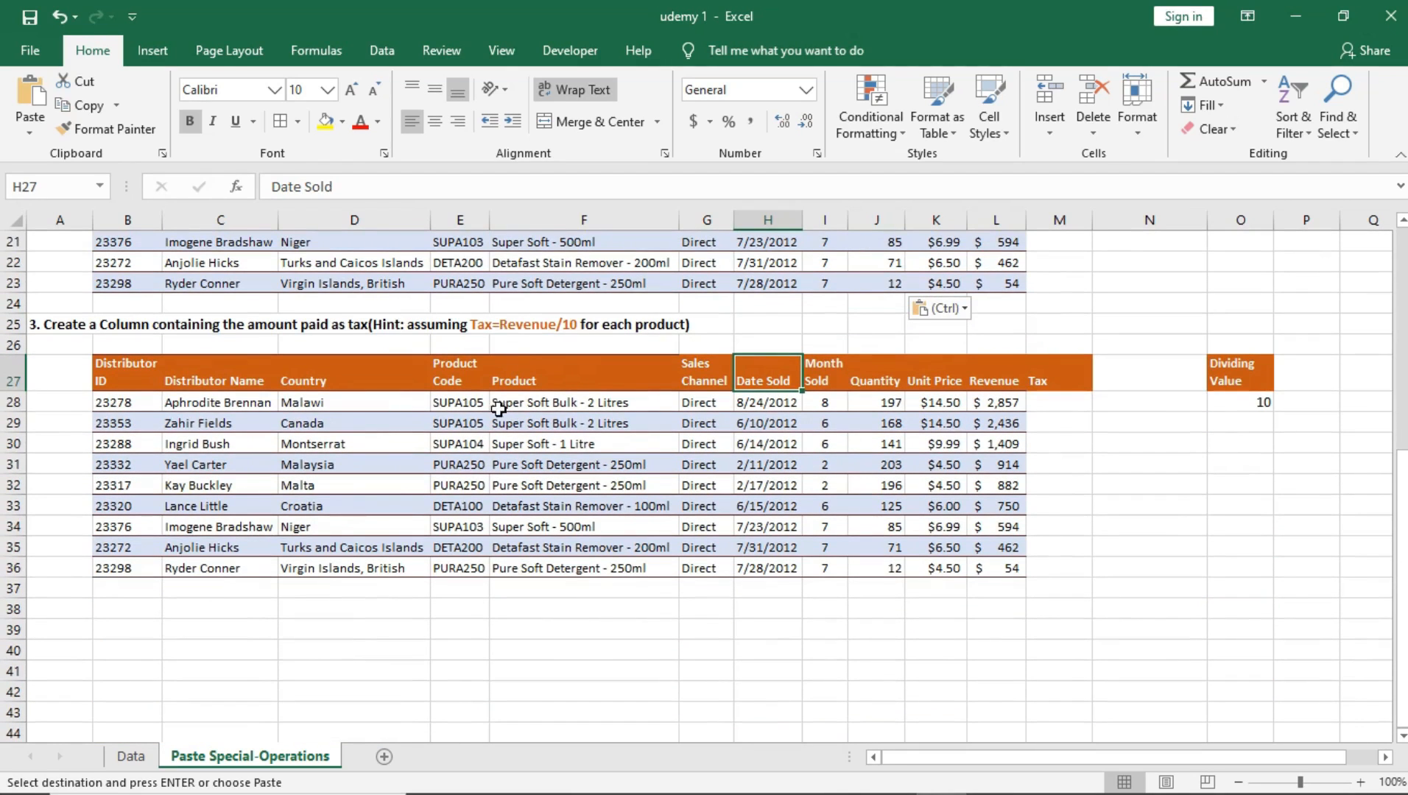
{"action": "left_click", "coordinate": [464, 402]}
{"action": "left_click", "coordinate": [467, 418]}
{"action": "left_click", "coordinate": [469, 448]}
{"action": "left_click", "coordinate": [473, 526]}
{"action": "left_click", "coordinate": [464, 568]}
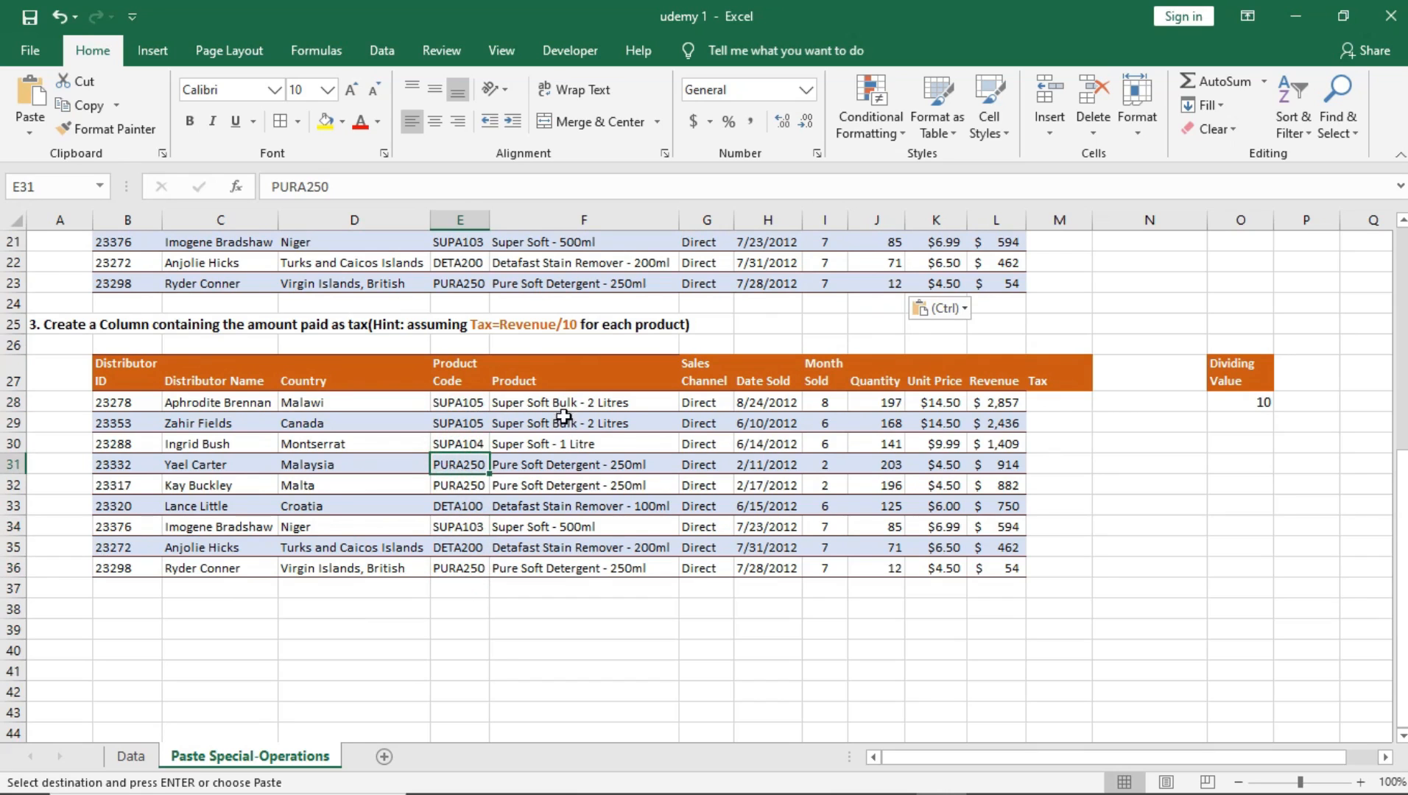
{"action": "left_click_drag", "start_coordinate": [458, 403], "coordinate": [469, 535]}
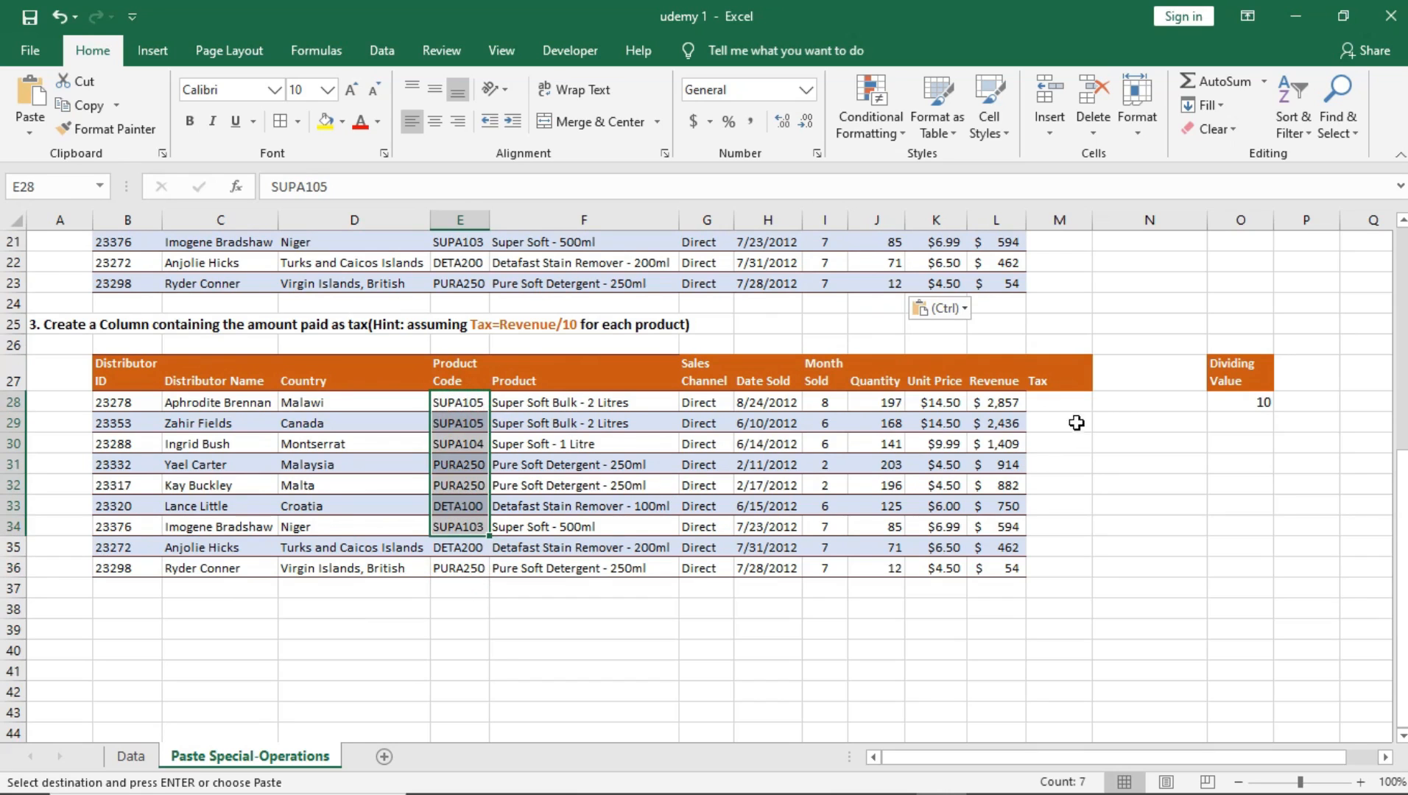
Step: Examine the empty Tax column M28:M36 against the tax hint and the Revenue value of each product
{"action": "left_click_drag", "start_coordinate": [1052, 402], "coordinate": [1078, 571]}
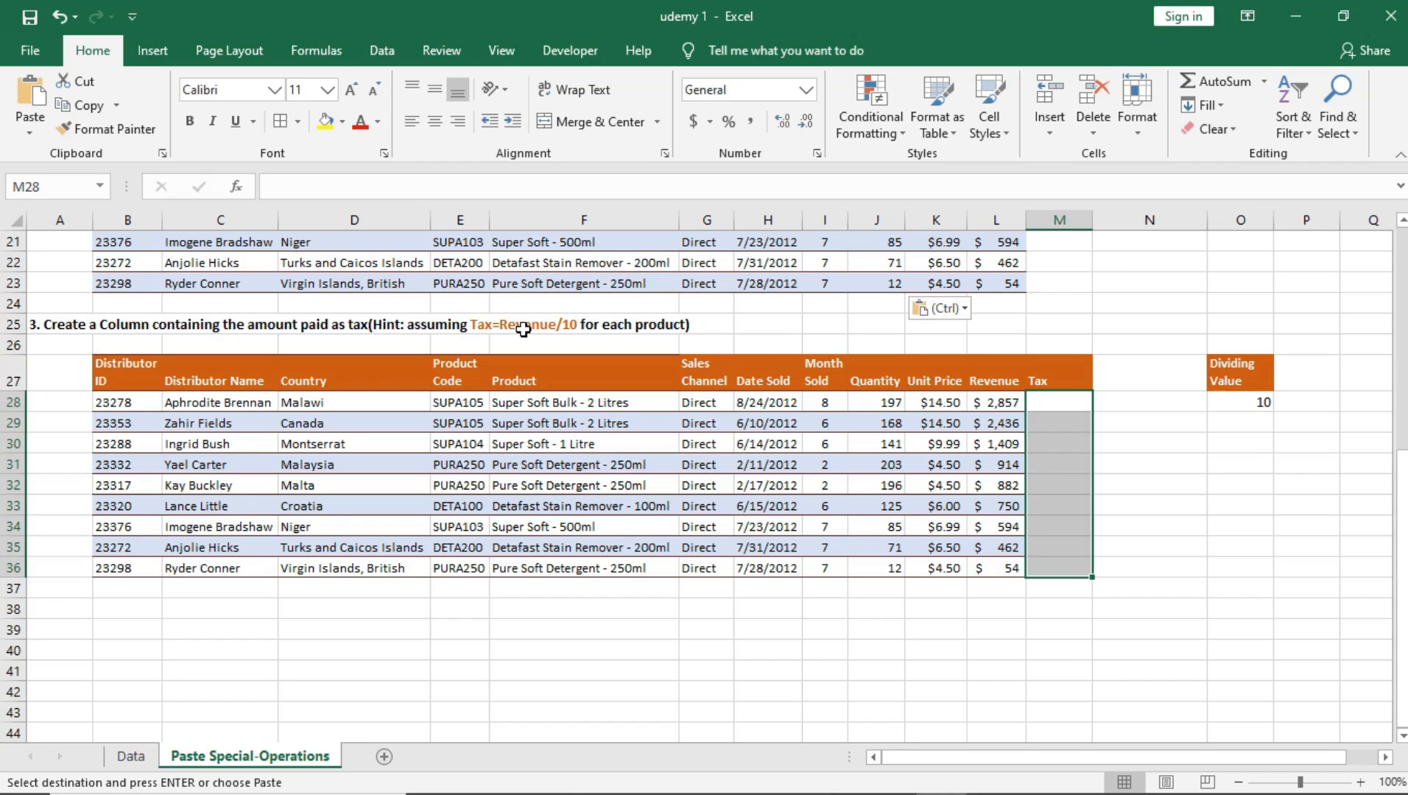
{"action": "left_click", "coordinate": [1057, 396]}
{"action": "left_click_drag", "start_coordinate": [1058, 396], "coordinate": [1063, 561]}
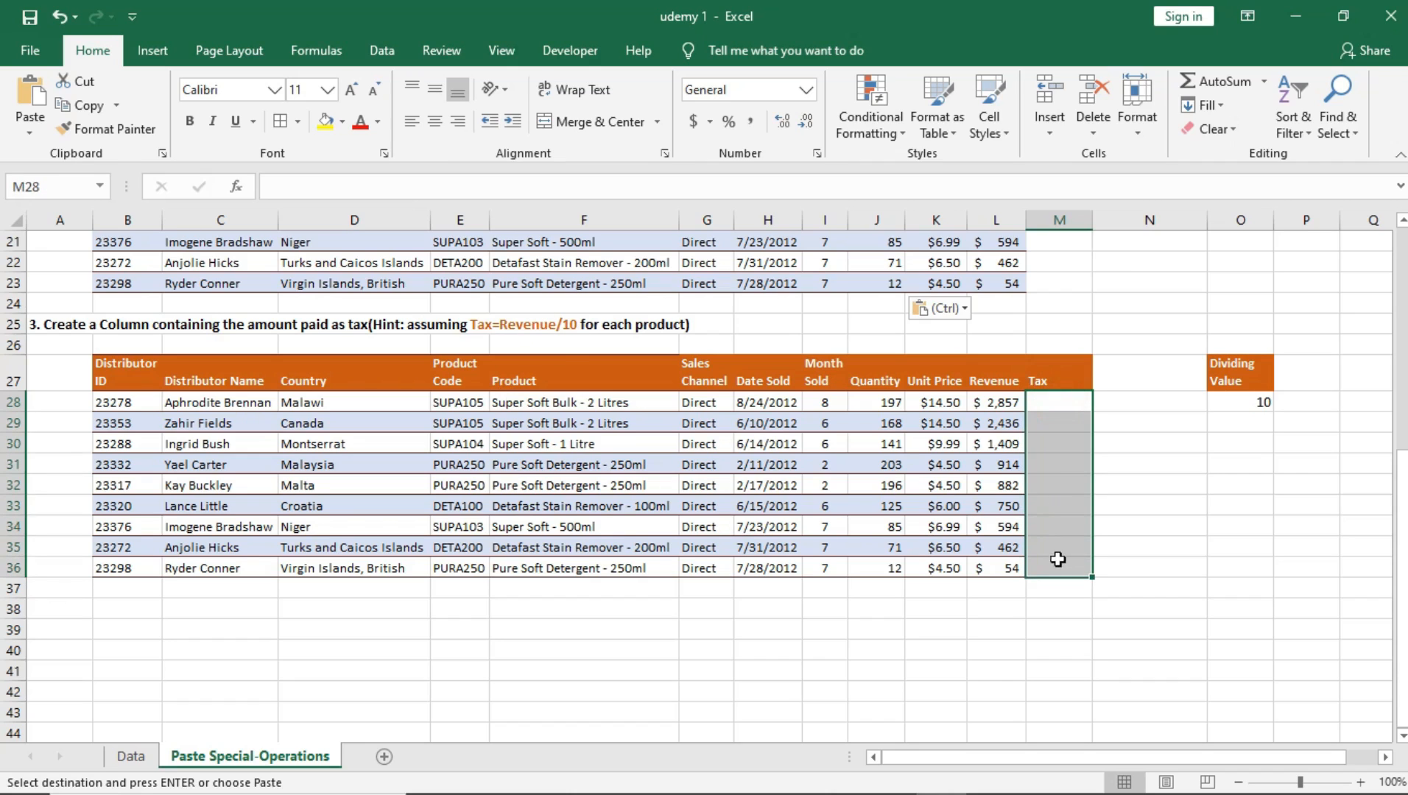
{"action": "left_click", "coordinate": [521, 321]}
{"action": "left_click", "coordinate": [464, 402]}
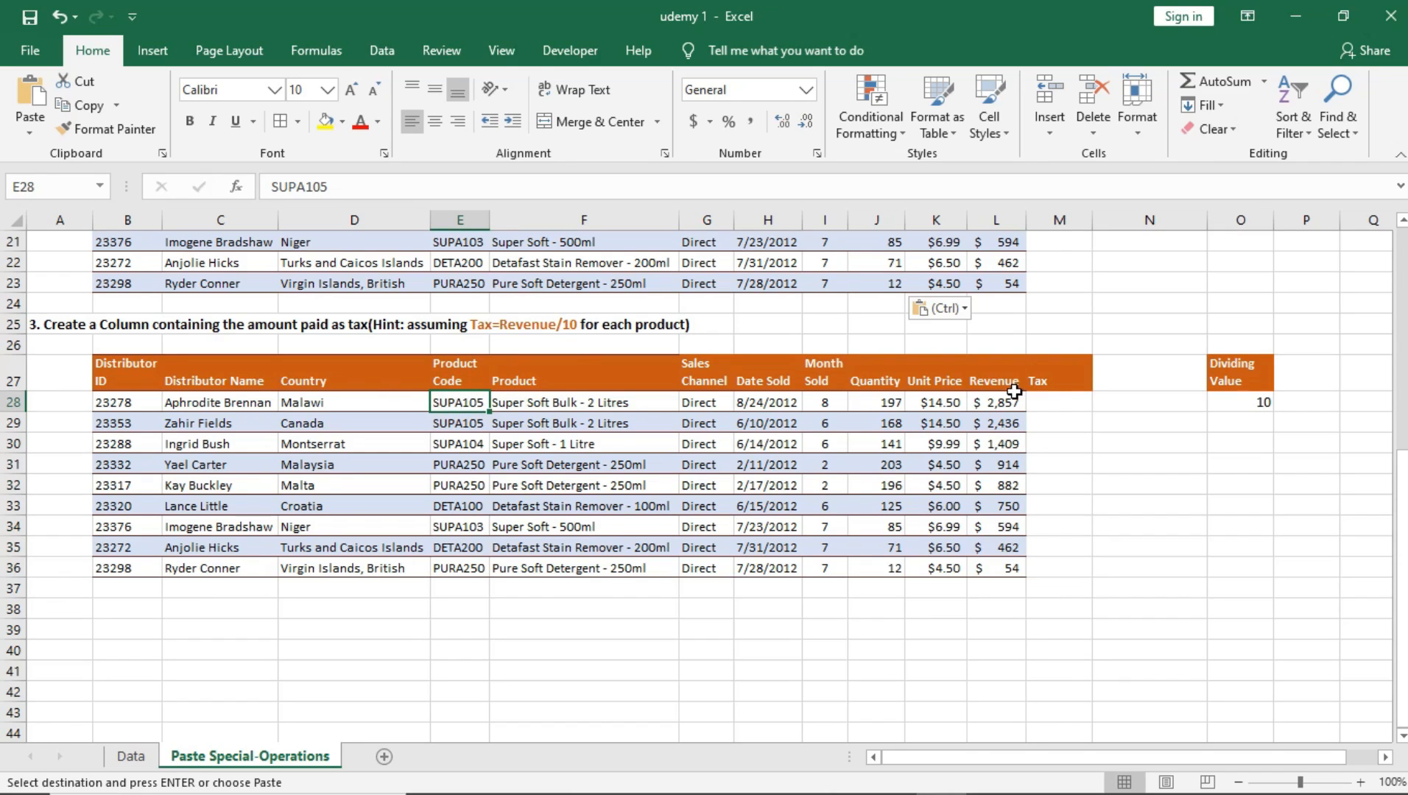
{"action": "left_click", "coordinate": [1006, 404]}
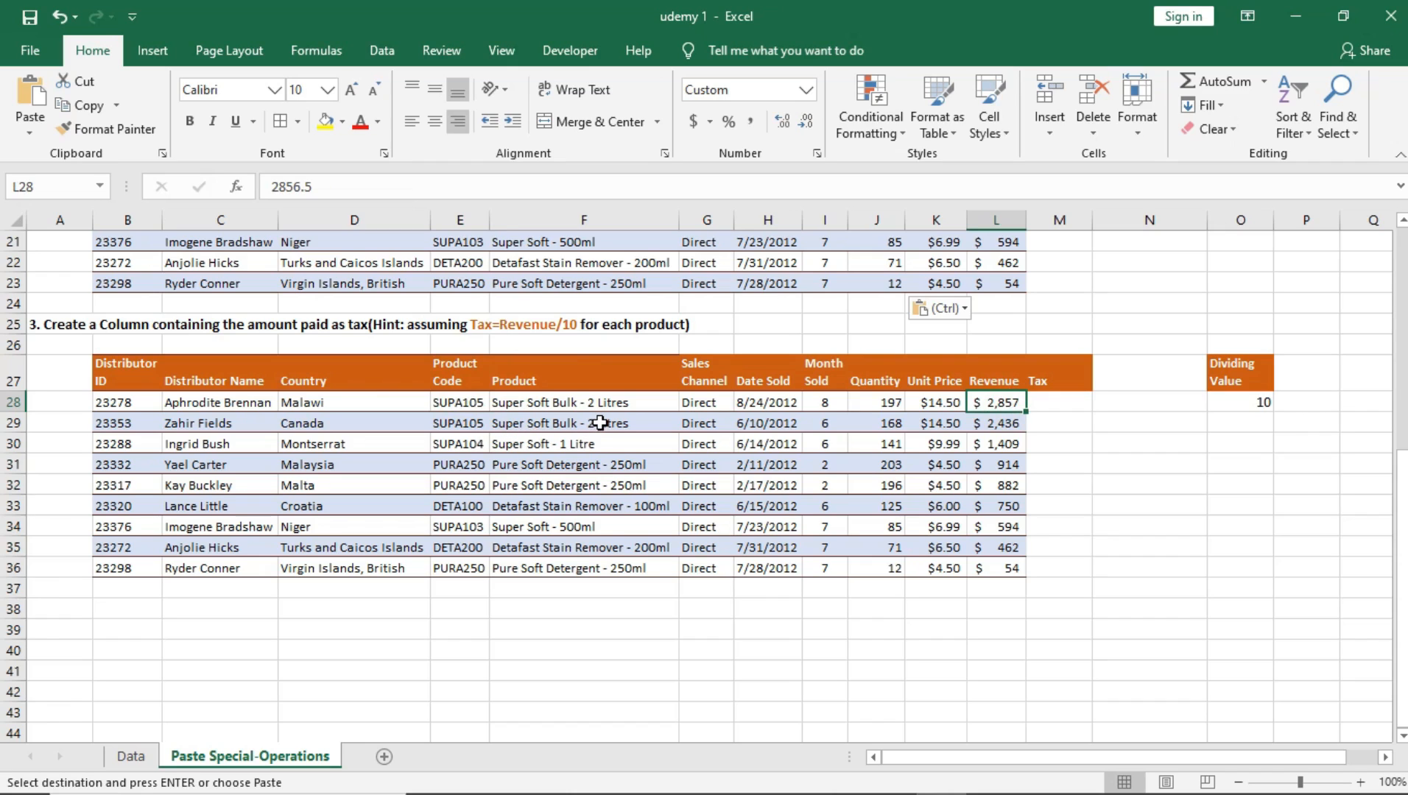
{"action": "left_click", "coordinate": [1051, 405]}
{"action": "left_click", "coordinate": [1052, 468]}
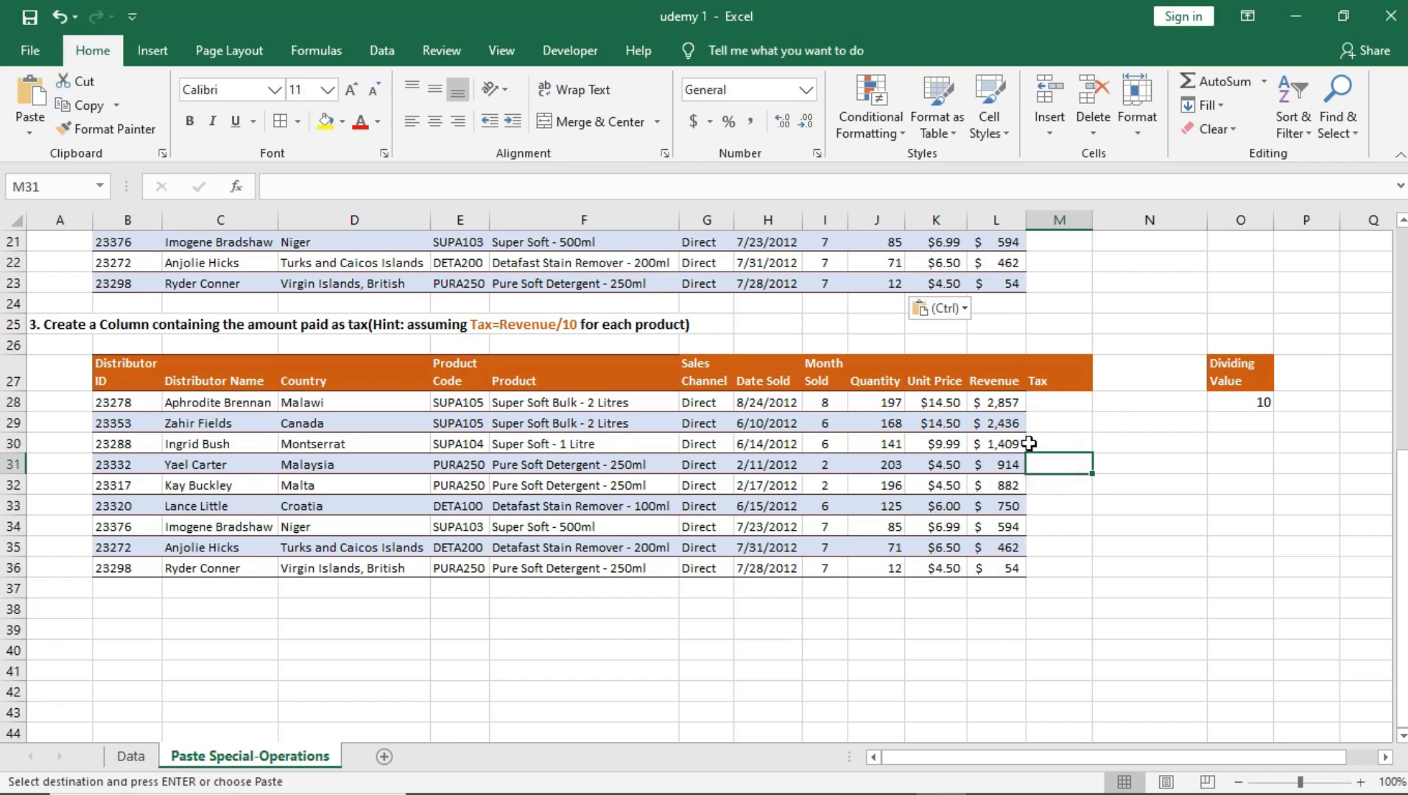
{"action": "left_click", "coordinate": [1005, 423]}
{"action": "left_click", "coordinate": [1065, 485]}
{"action": "left_click", "coordinate": [1018, 505]}
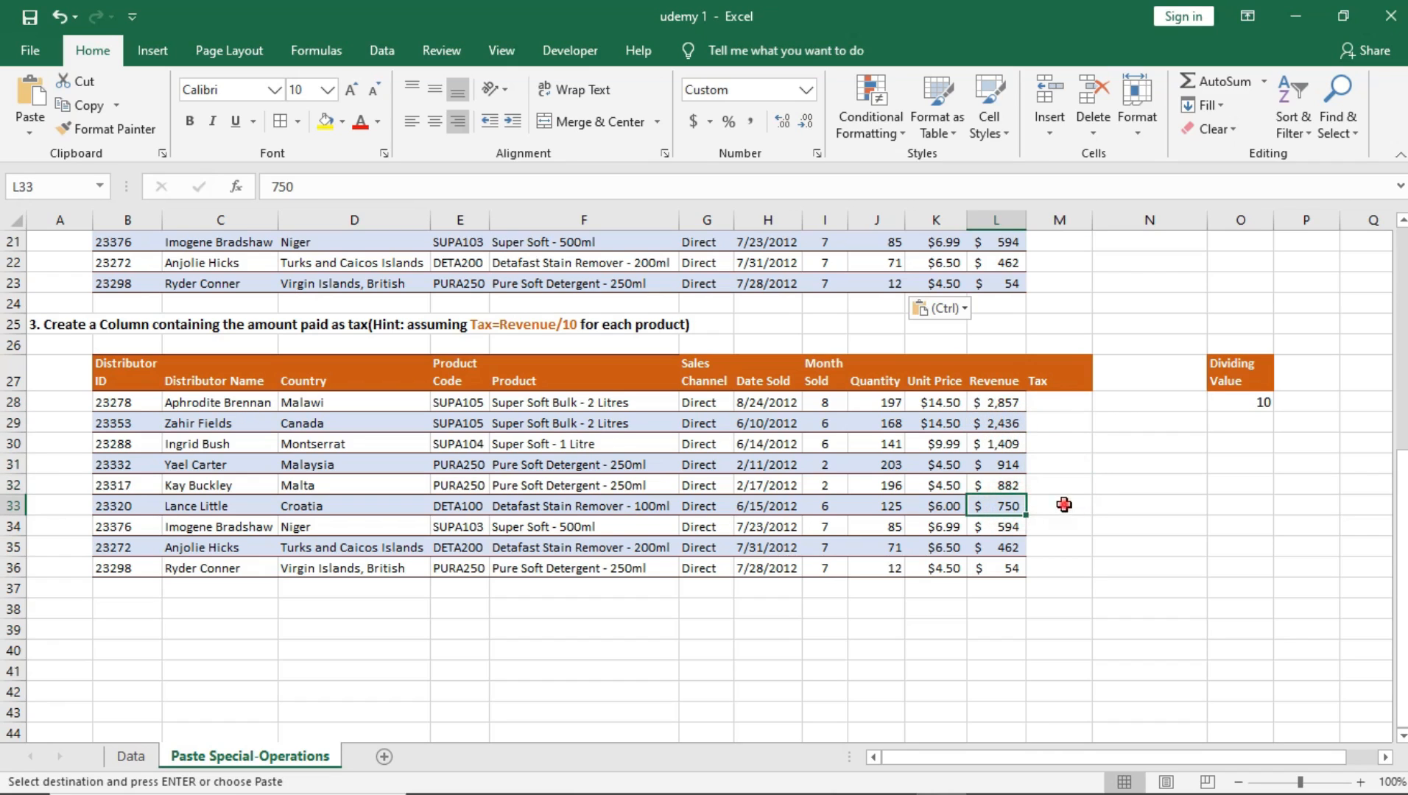
{"action": "left_click", "coordinate": [1004, 526]}
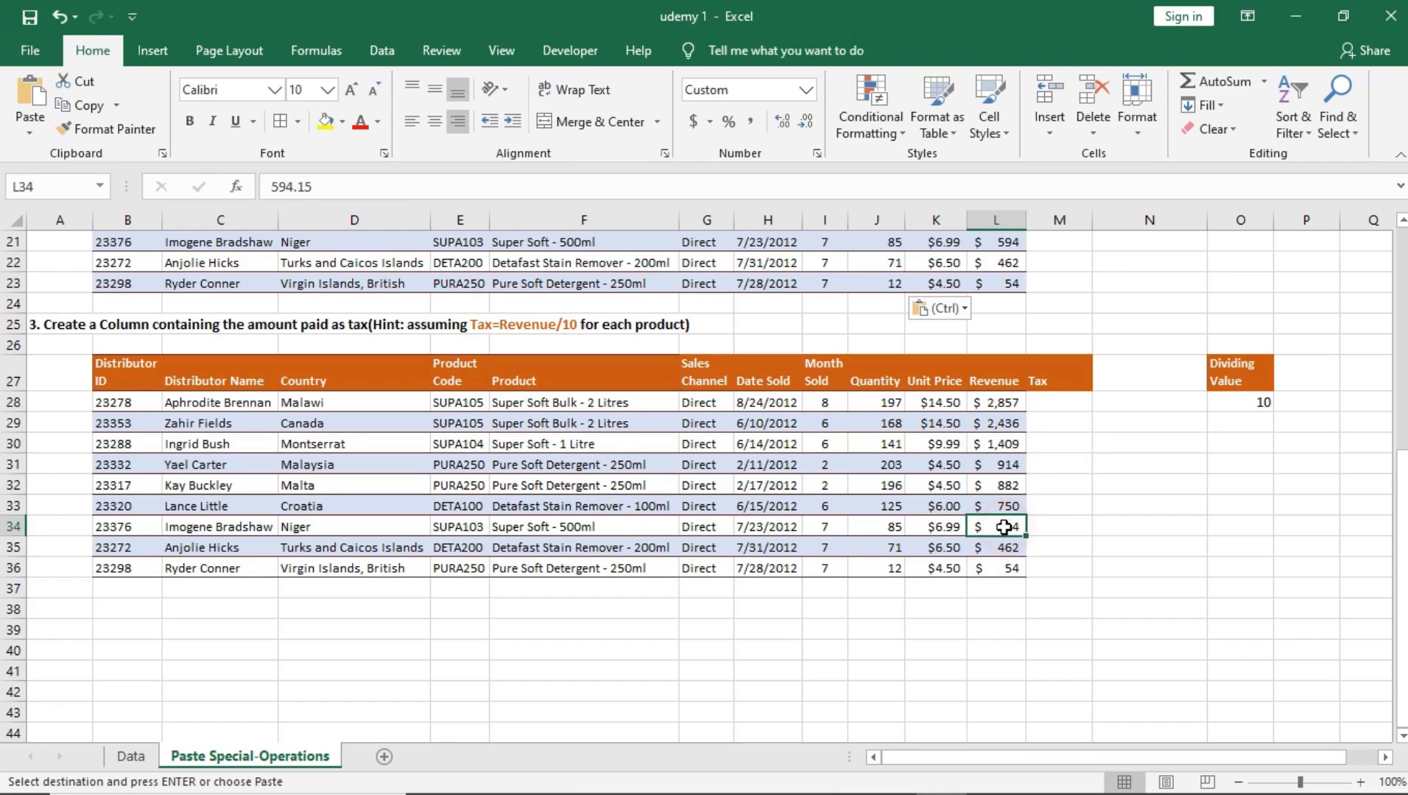
{"action": "left_click", "coordinate": [1055, 527]}
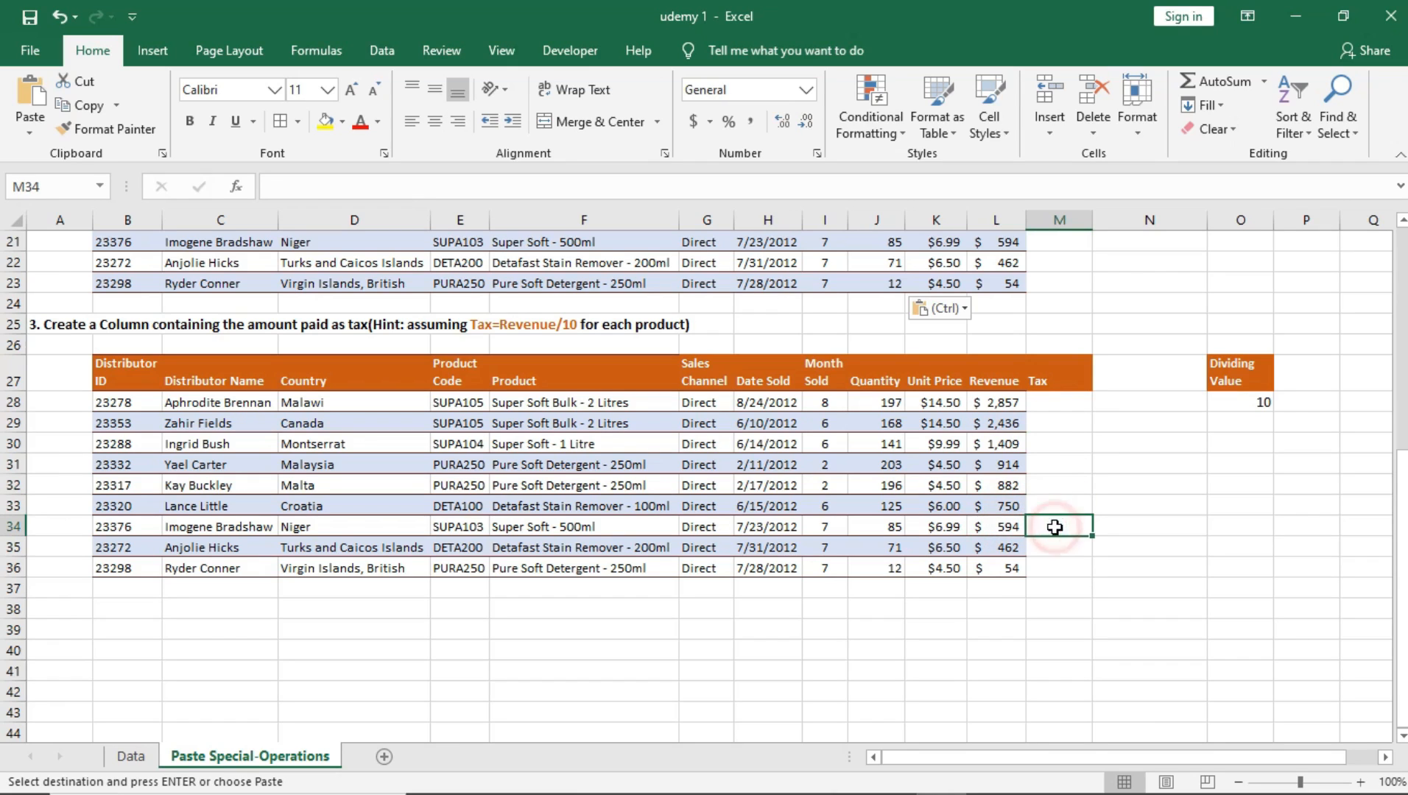
{"action": "left_click_drag", "start_coordinate": [1073, 406], "coordinate": [1071, 566]}
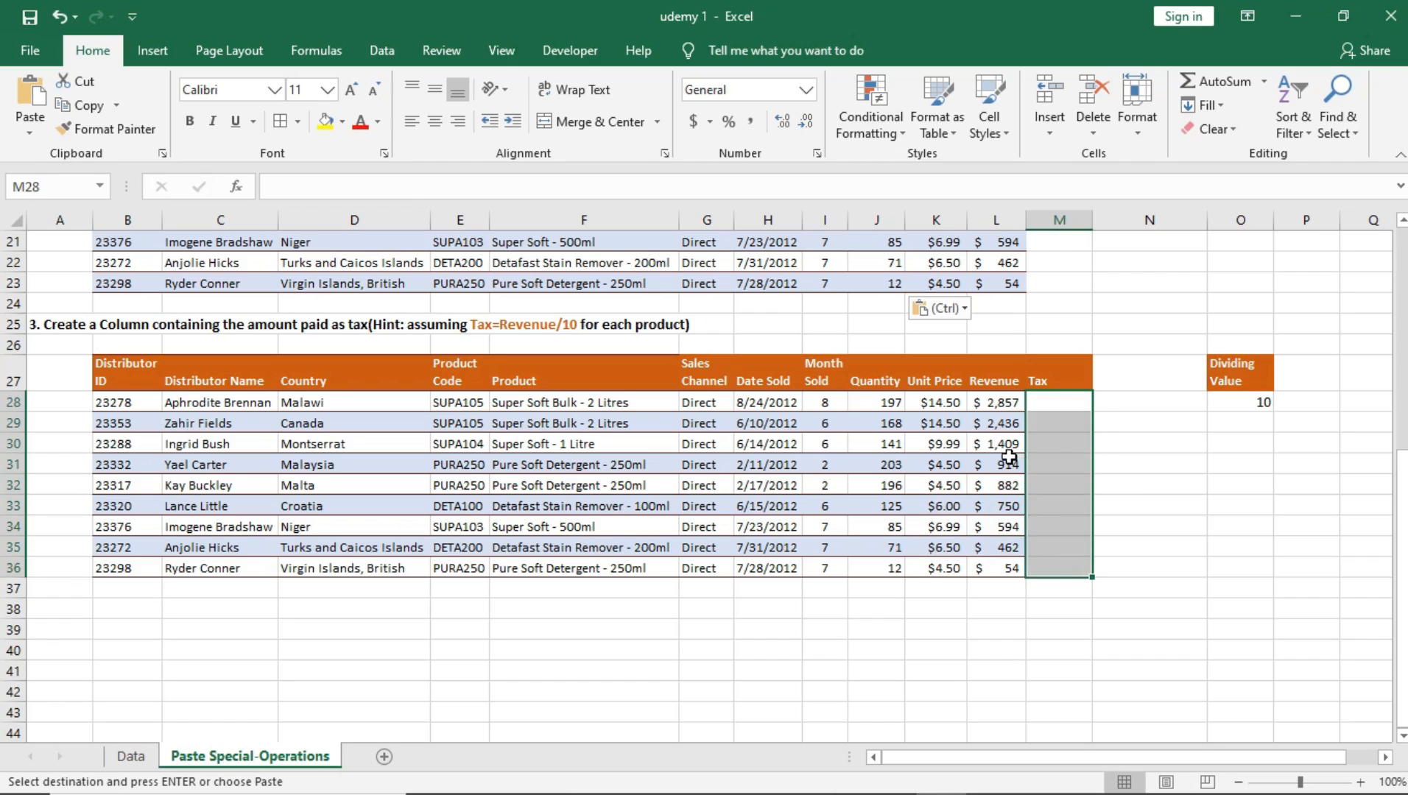
{"action": "left_click", "coordinate": [993, 404]}
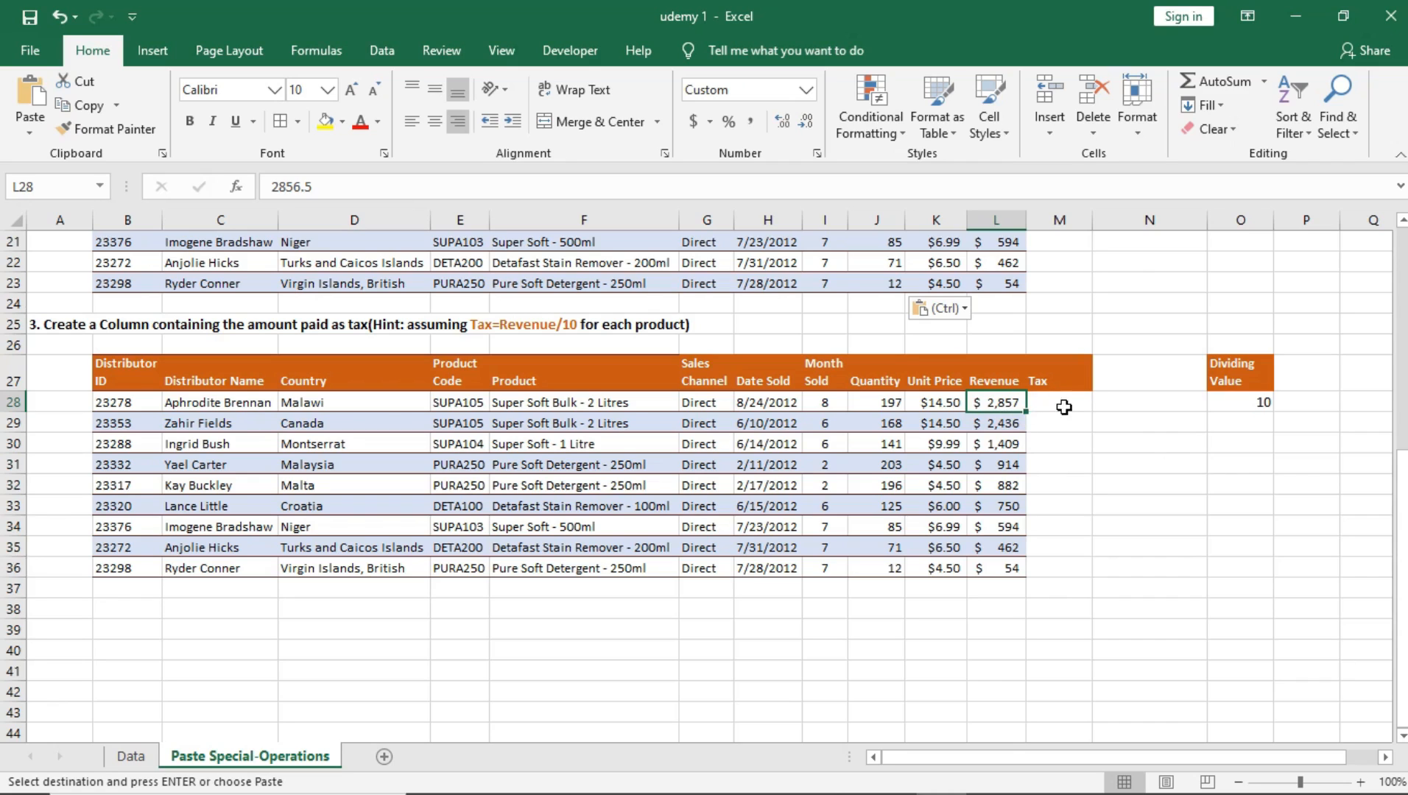
Step: Copy the Revenue values L28:L36 into the Tax column starting at M28, and compare the two columns
{"action": "left_click_drag", "start_coordinate": [1006, 402], "coordinate": [994, 566]}
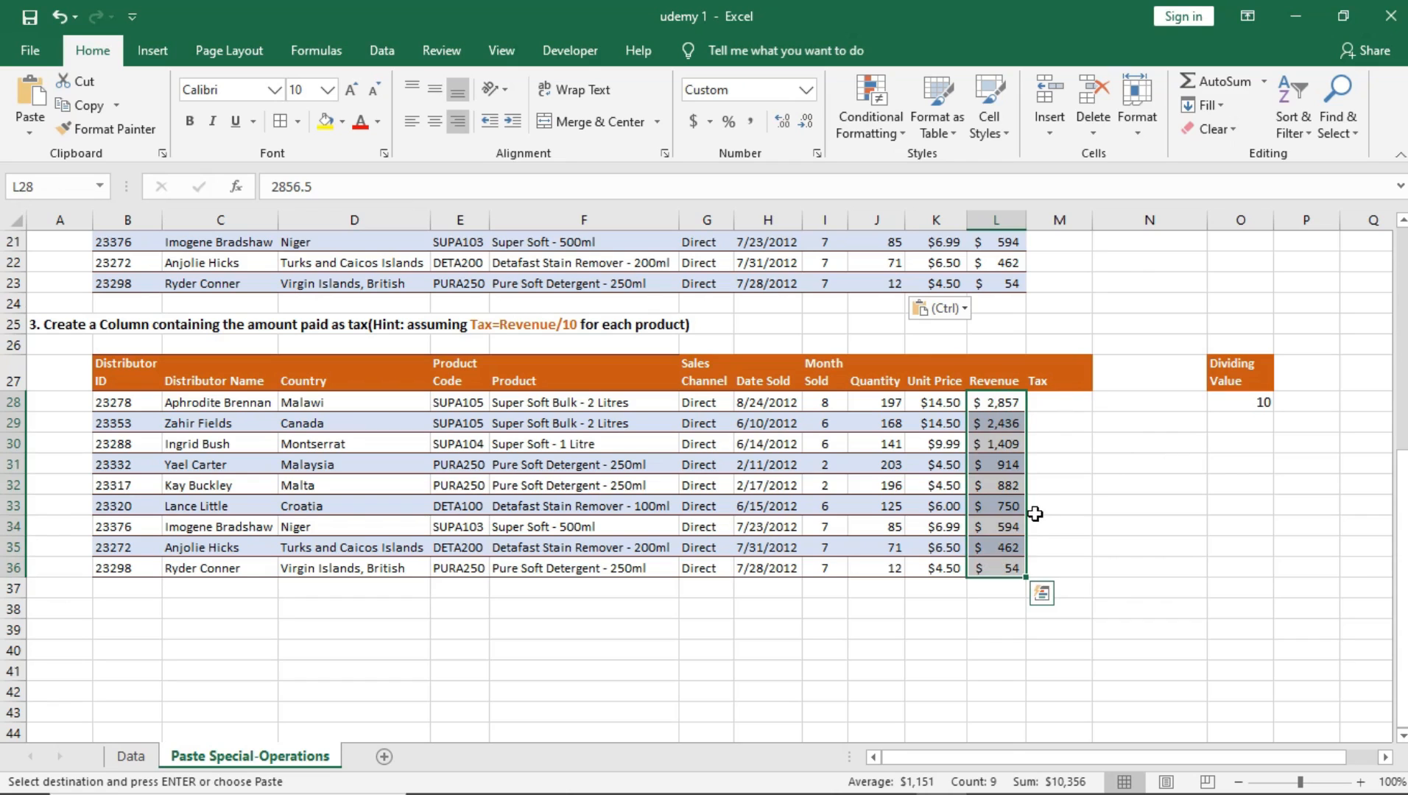
{"action": "key", "text": "ctrl+c"}
{"action": "left_click", "coordinate": [1055, 403]}
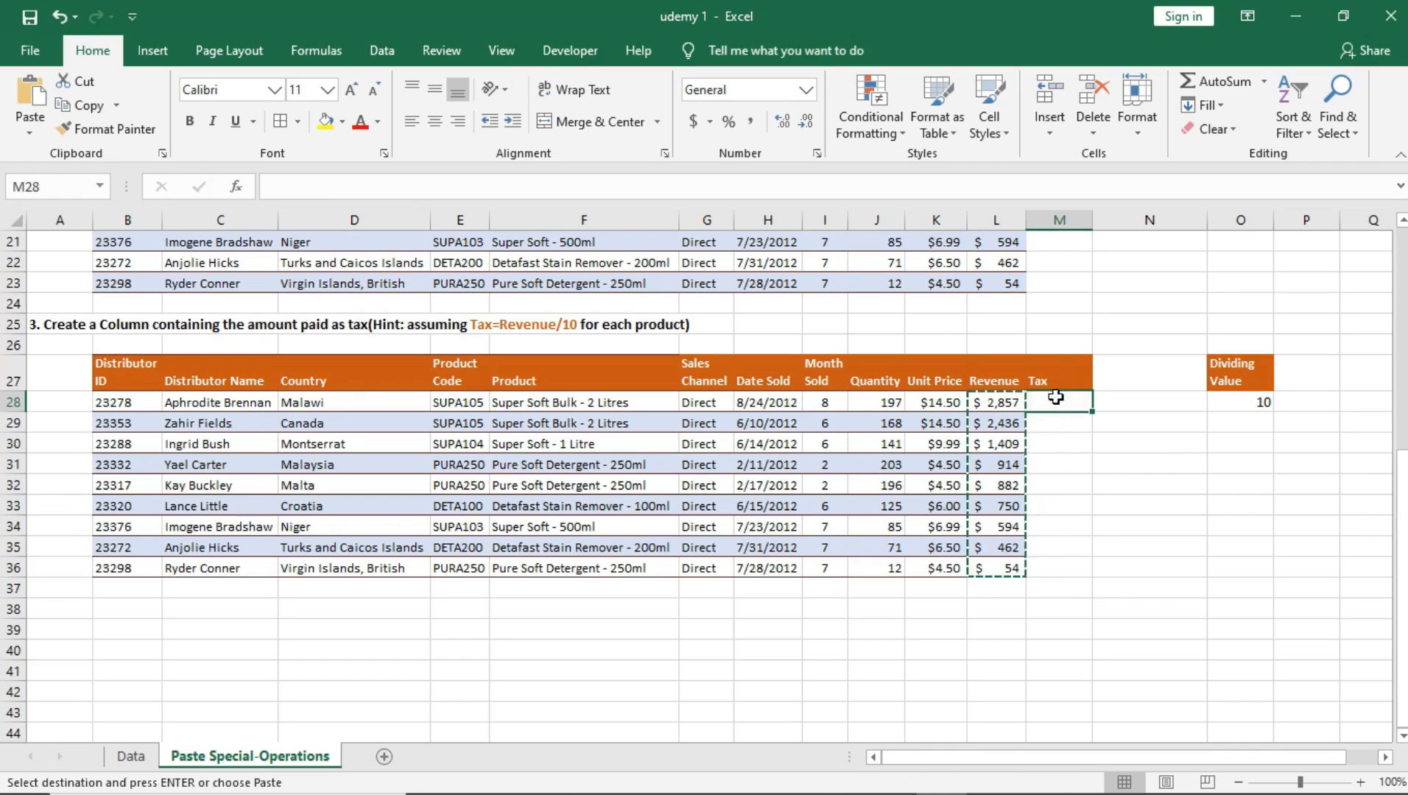
{"action": "key", "text": "ctrl+v"}
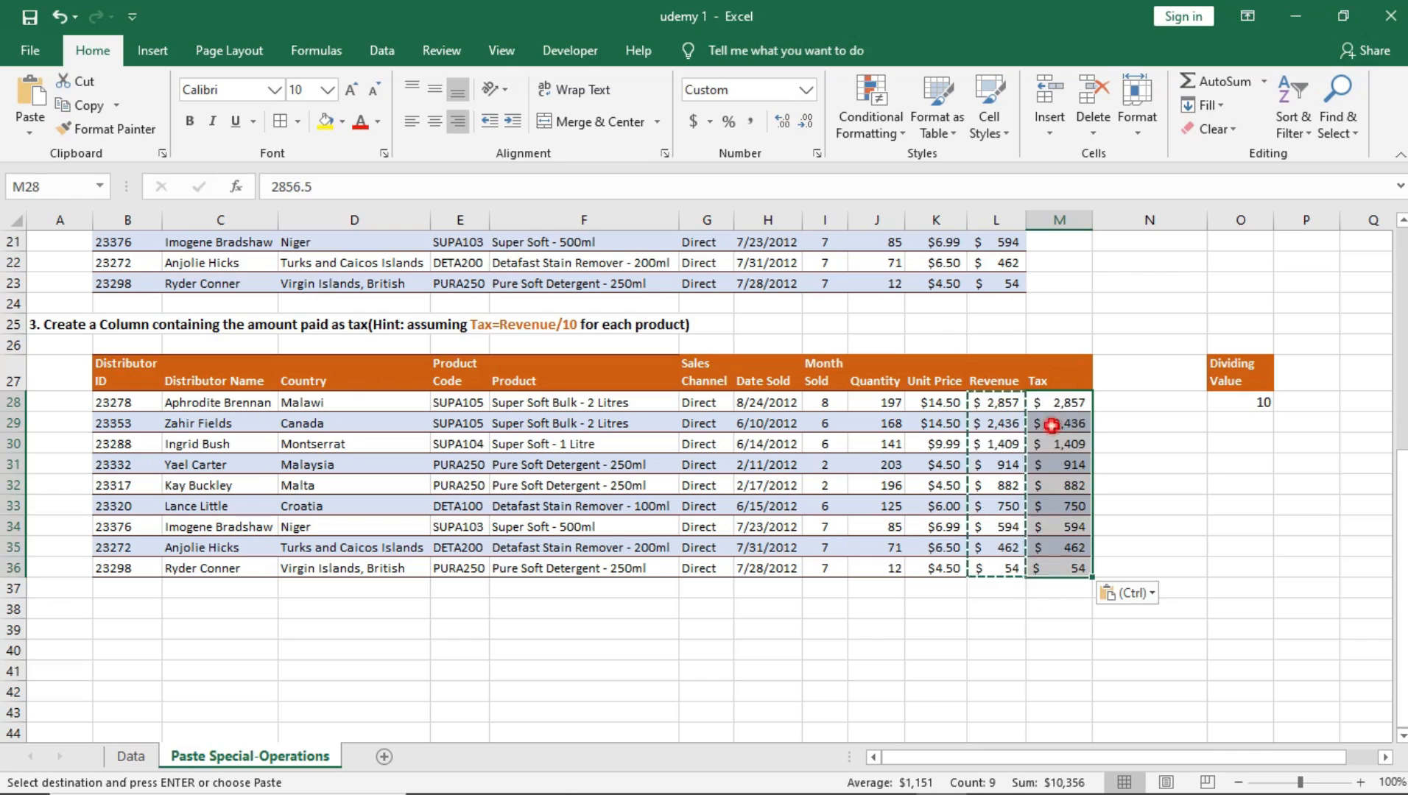
{"action": "double_click", "coordinate": [1055, 424]}
{"action": "left_click", "coordinate": [1065, 464]}
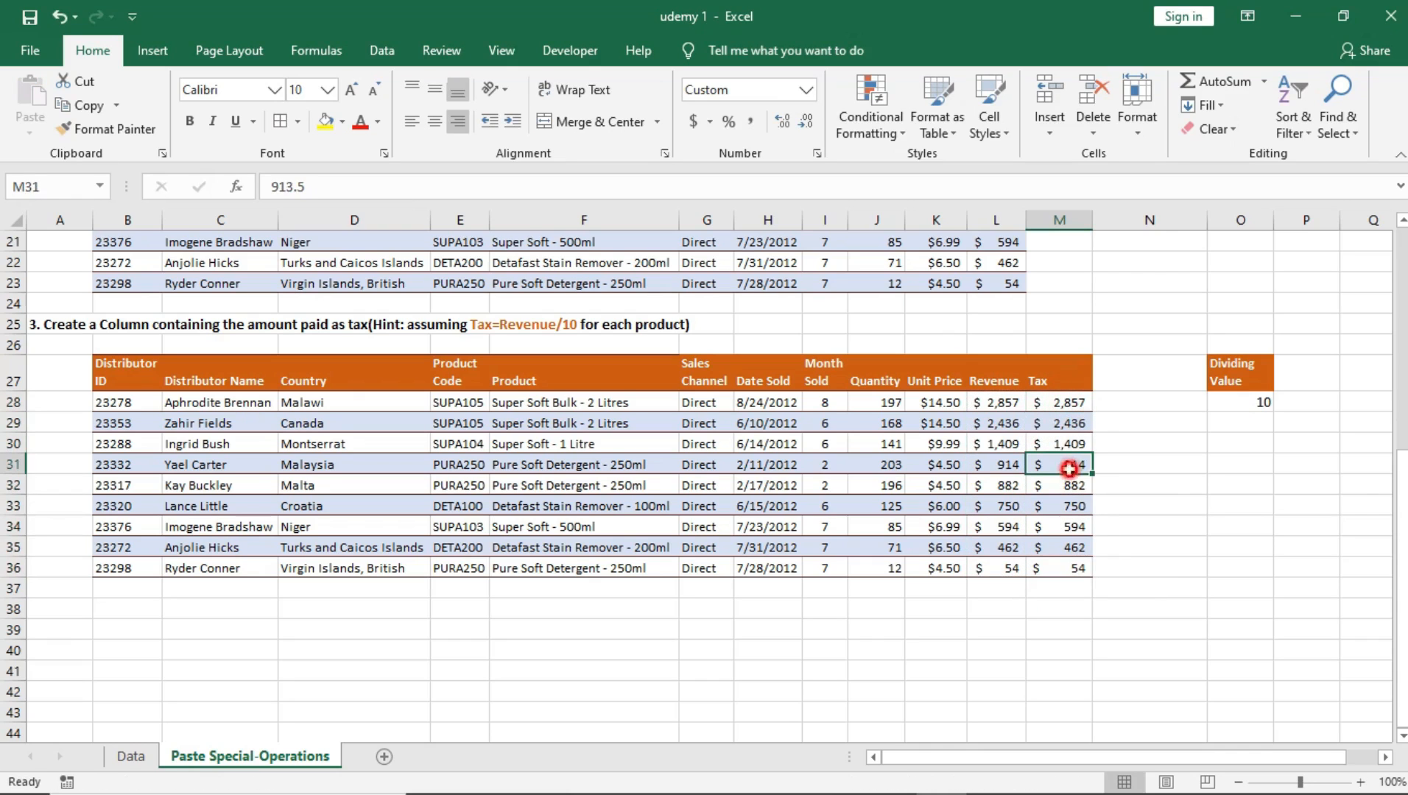
{"action": "left_click_drag", "start_coordinate": [1006, 403], "coordinate": [1014, 595]}
{"action": "left_click_drag", "start_coordinate": [1067, 402], "coordinate": [1068, 563]}
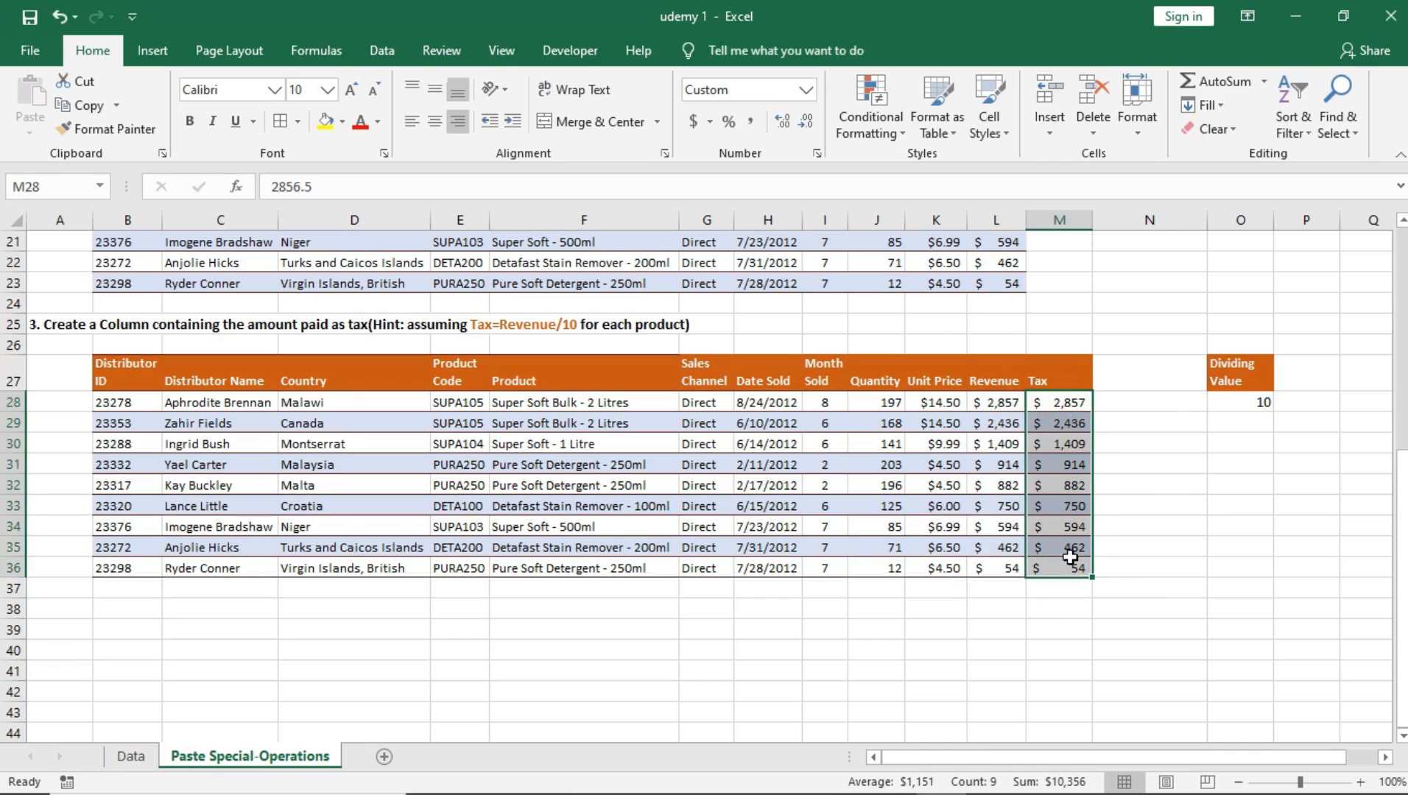
{"action": "left_click_drag", "start_coordinate": [1075, 402], "coordinate": [1085, 555]}
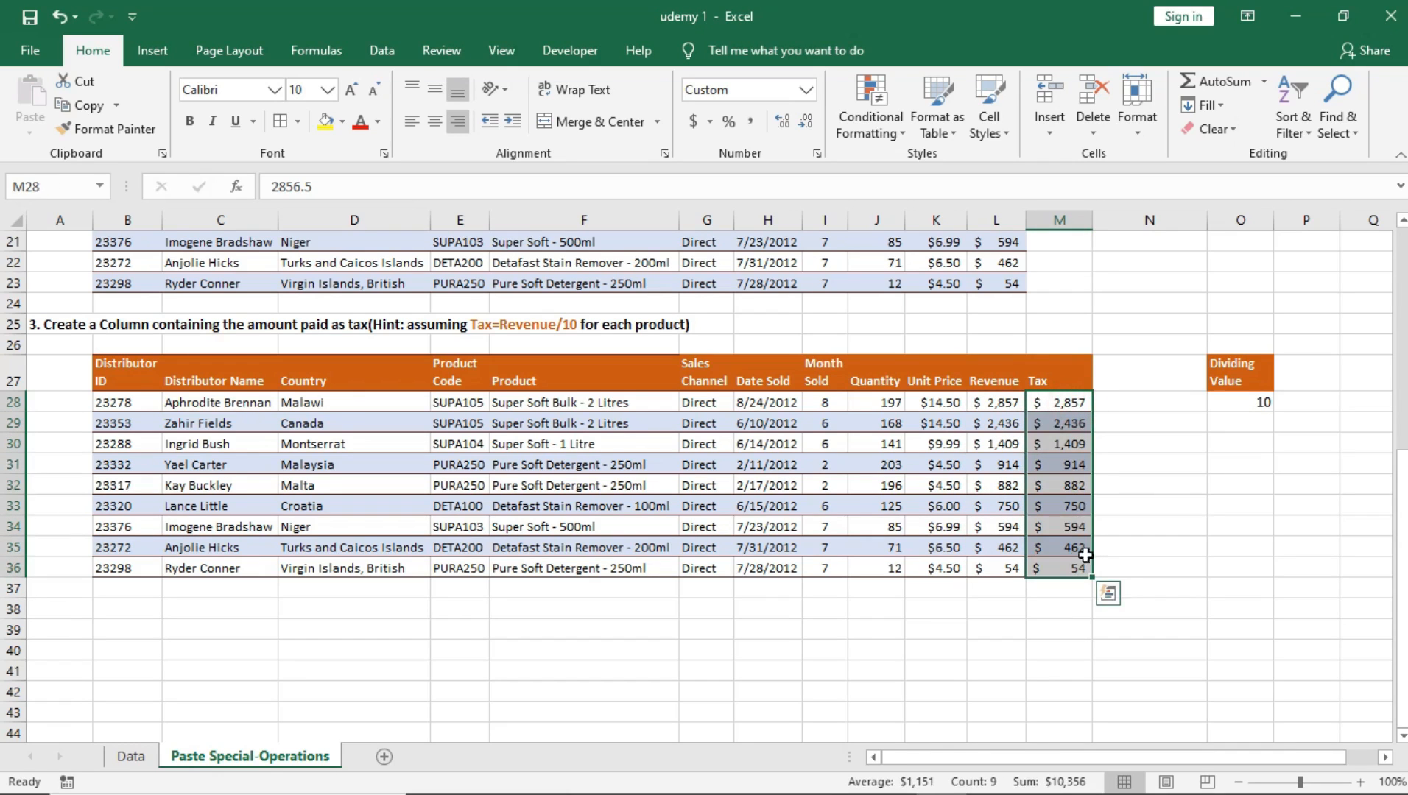
Step: Format the dividing value in O28 as Currency and copy that cell
{"action": "left_click", "coordinate": [1251, 401]}
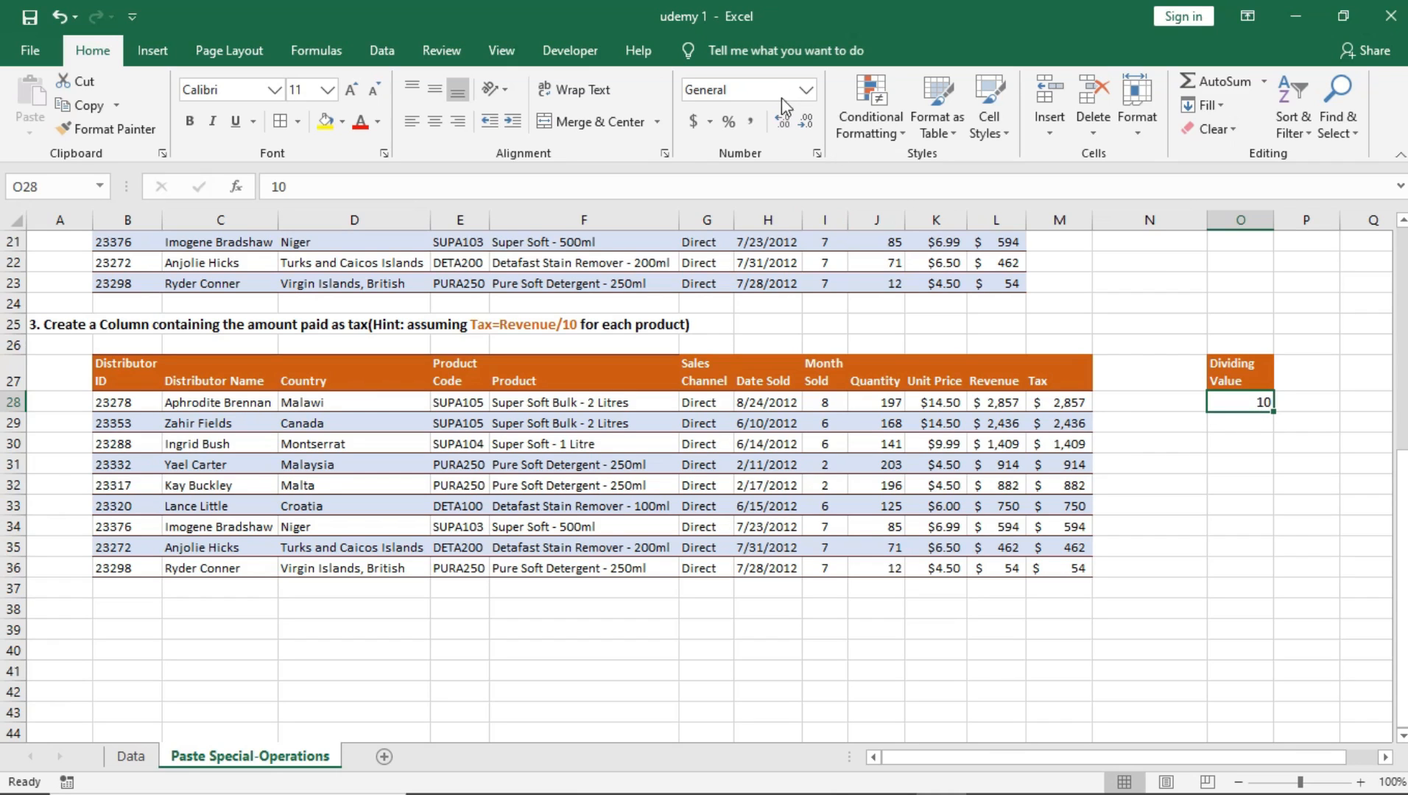
{"action": "left_click", "coordinate": [808, 89]}
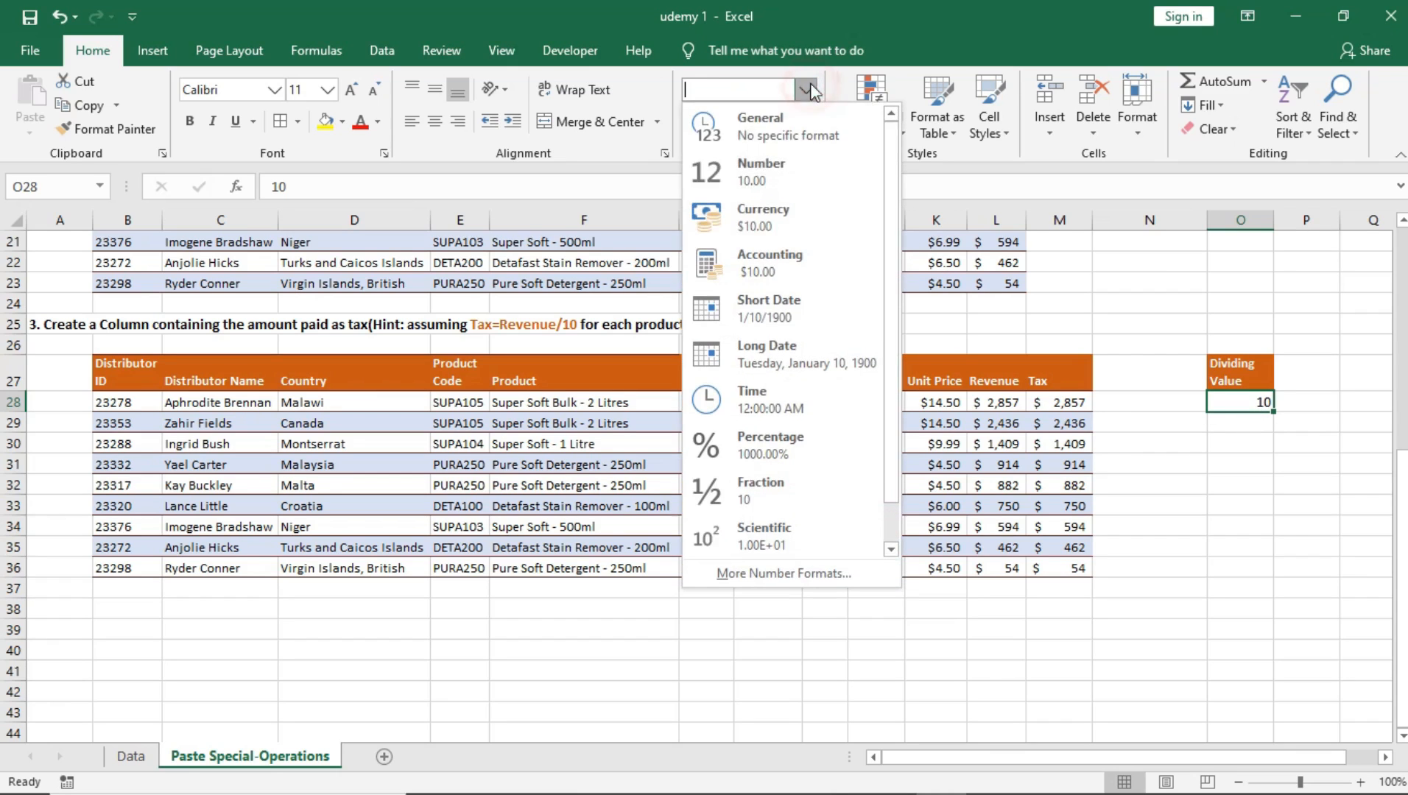
{"action": "left_click", "coordinate": [787, 220]}
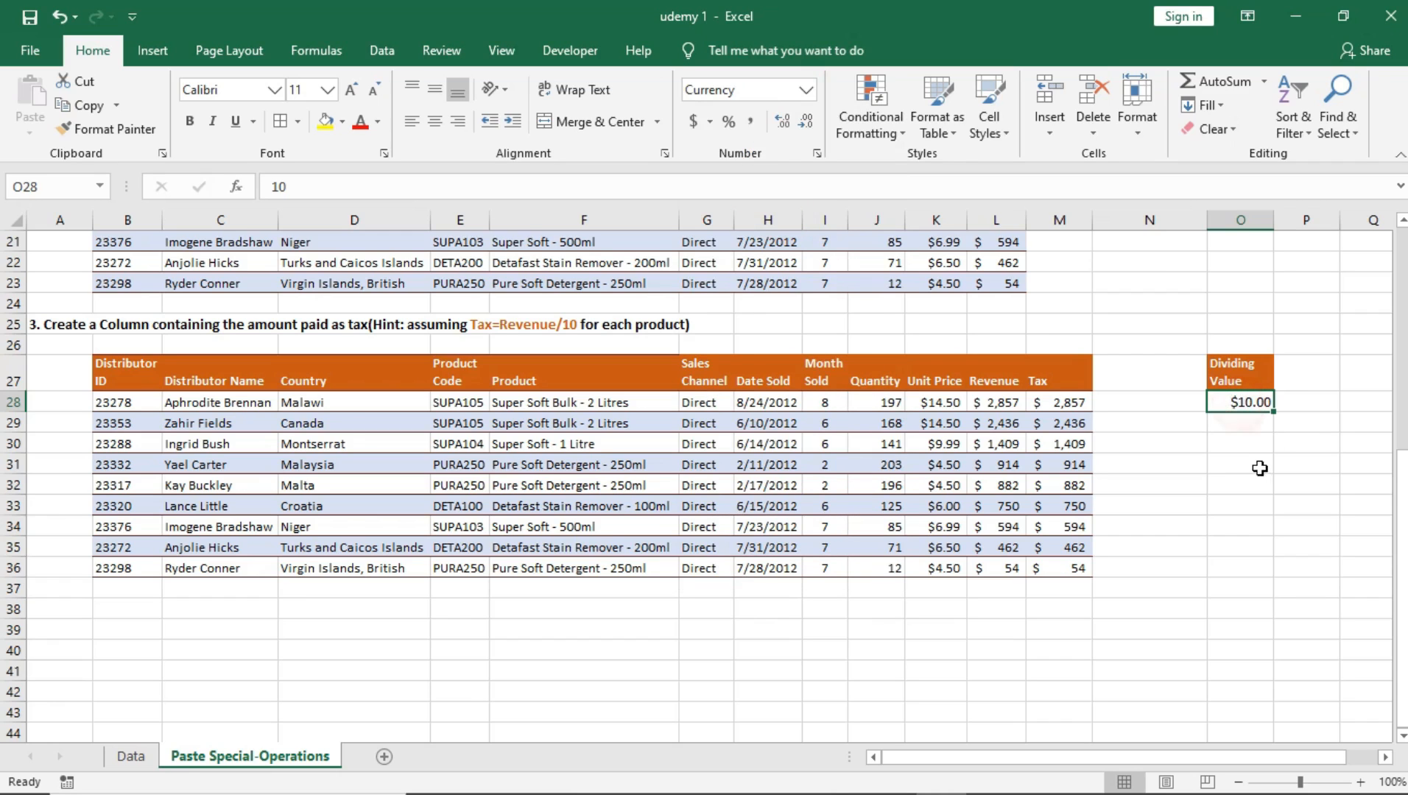
{"action": "key", "text": "ctrl+c"}
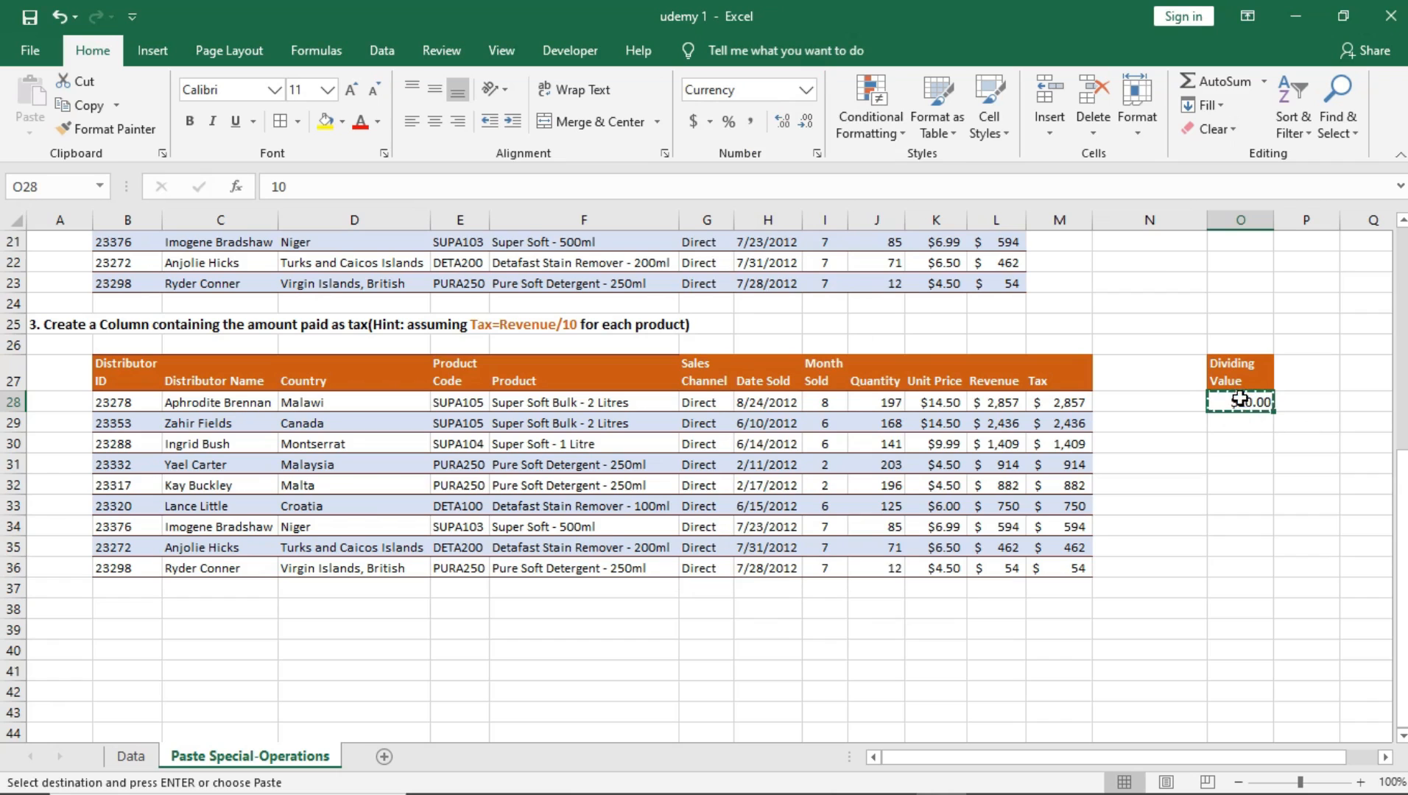
Step: Divide the Tax cells M28:M36 by the copied dividing value using Paste Special with the All and Divide options
{"action": "left_click_drag", "start_coordinate": [1076, 406], "coordinate": [1072, 569]}
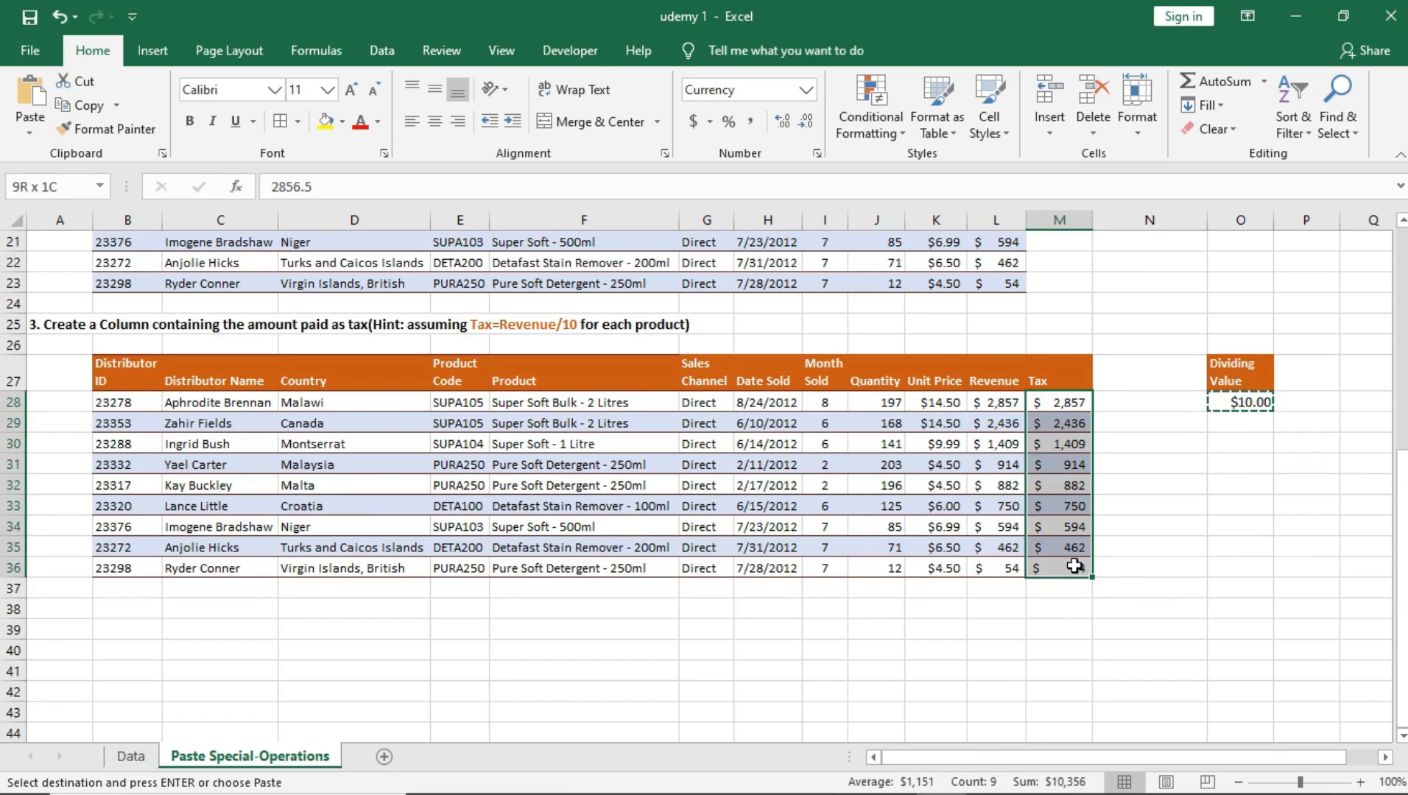
{"action": "right_click", "coordinate": [1077, 468]}
{"action": "left_click", "coordinate": [1144, 441]}
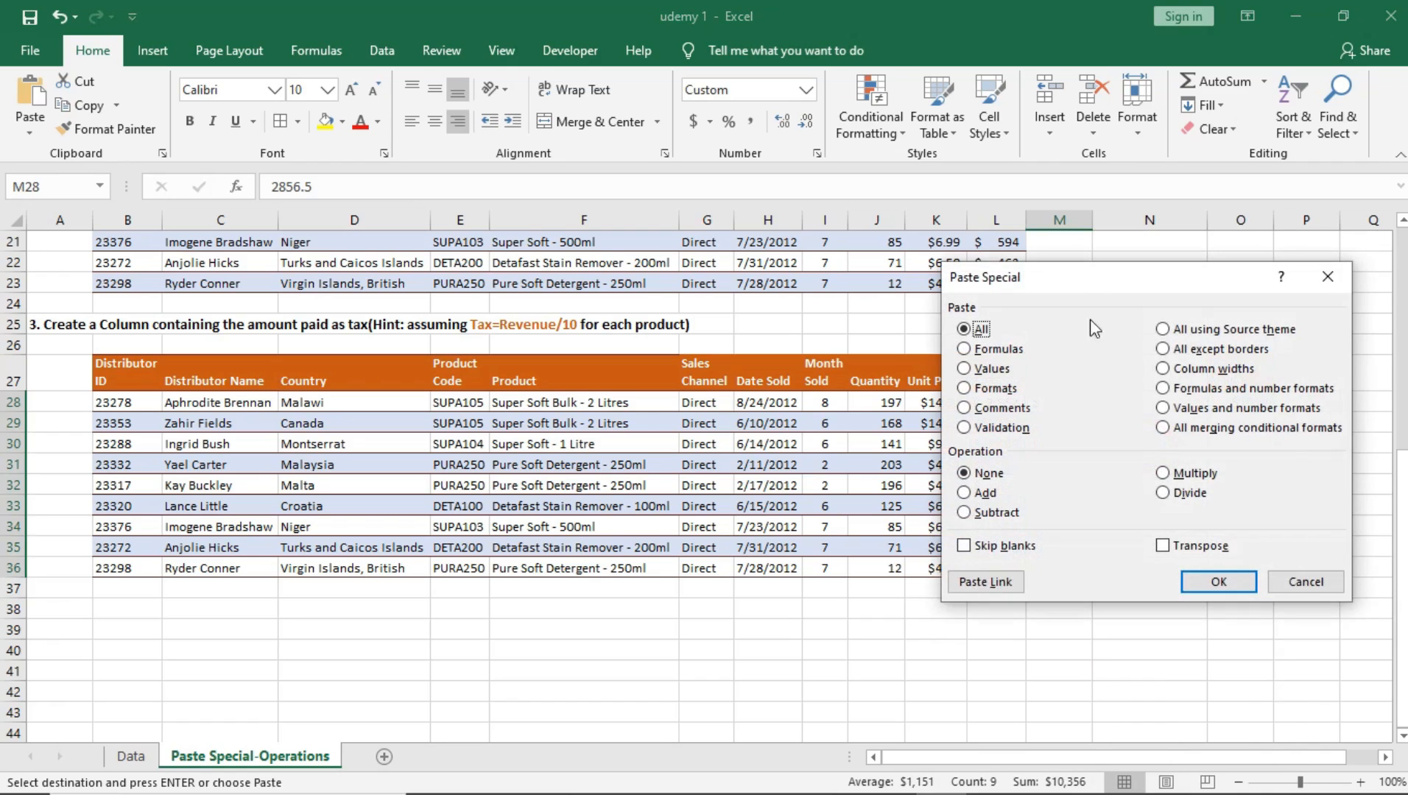
{"action": "left_click_drag", "start_coordinate": [1110, 288], "coordinate": [700, 237]}
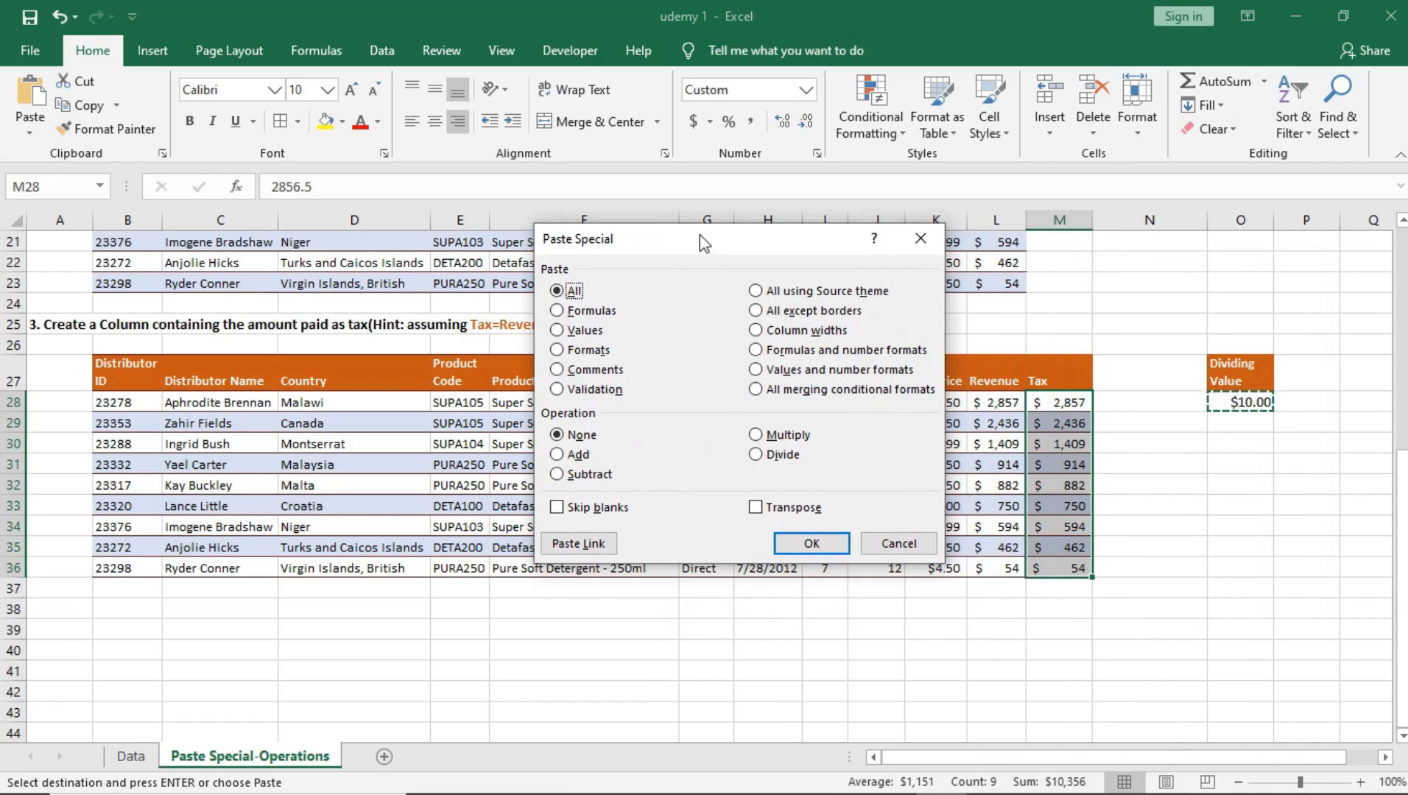
{"action": "left_click", "coordinate": [757, 456]}
{"action": "left_click", "coordinate": [805, 543]}
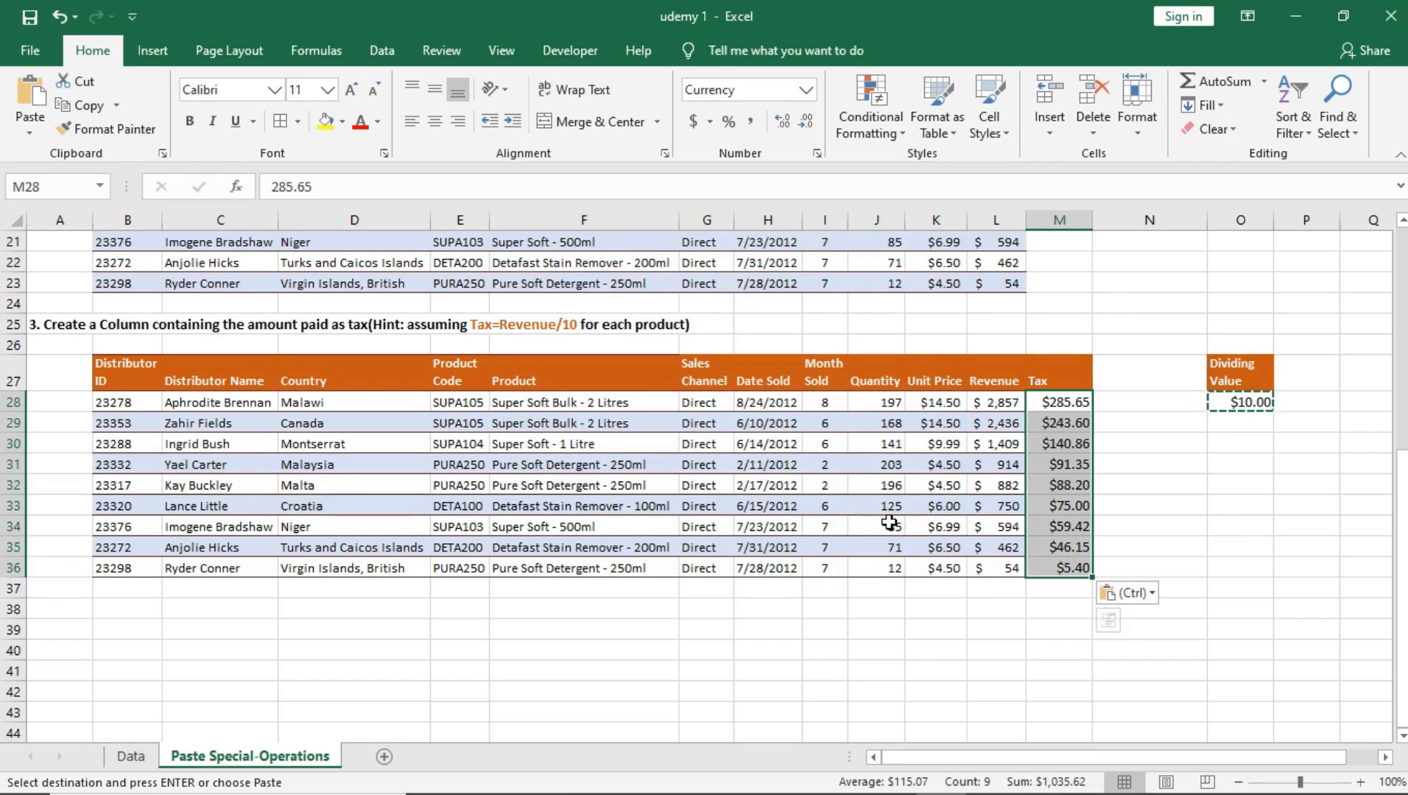
Step: Check the Tax cells' formatting and undo the All and Divide paste on M28:M36
{"action": "left_click", "coordinate": [1073, 425]}
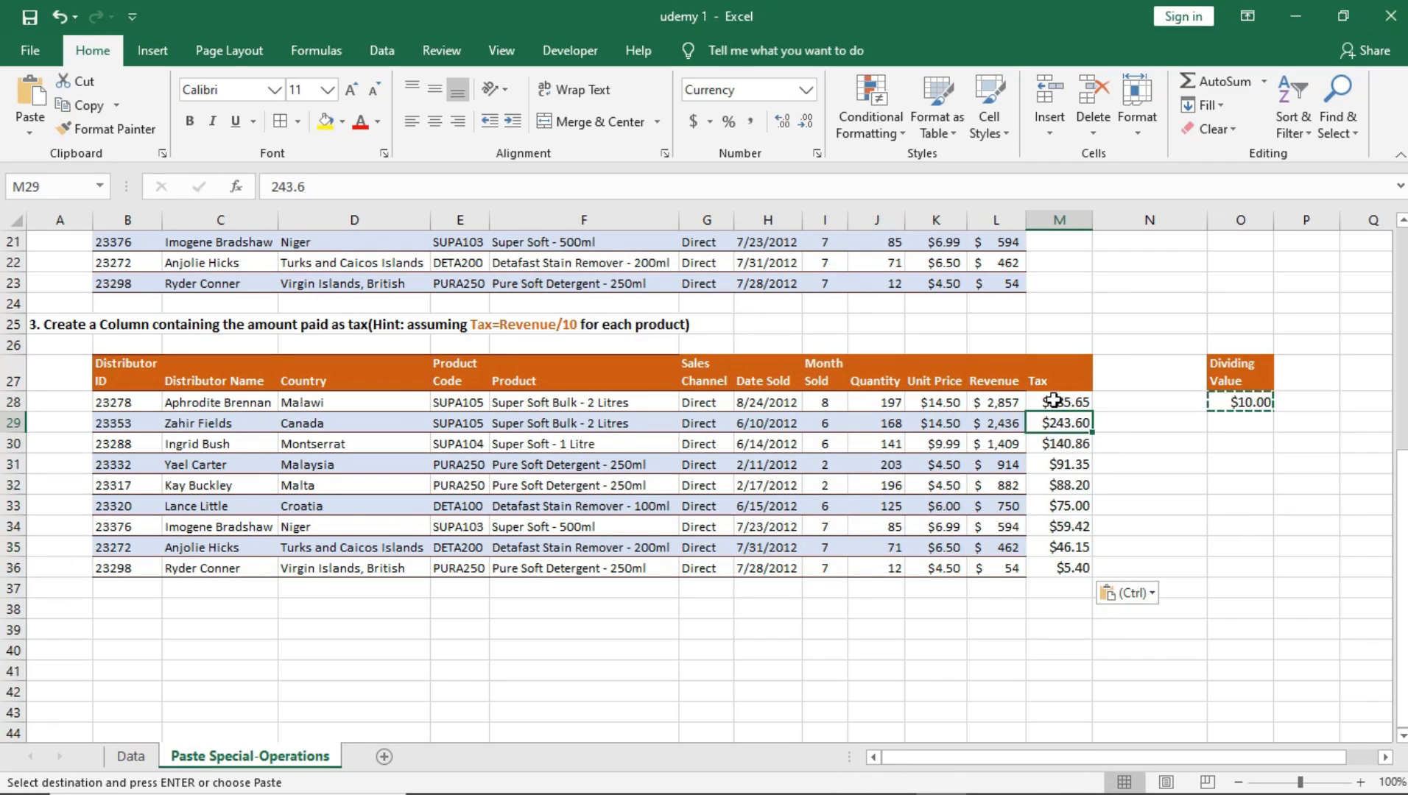
{"action": "left_click_drag", "start_coordinate": [1055, 398], "coordinate": [1067, 568]}
{"action": "left_click", "coordinate": [1073, 421]}
{"action": "key", "text": "ctrl+z"}
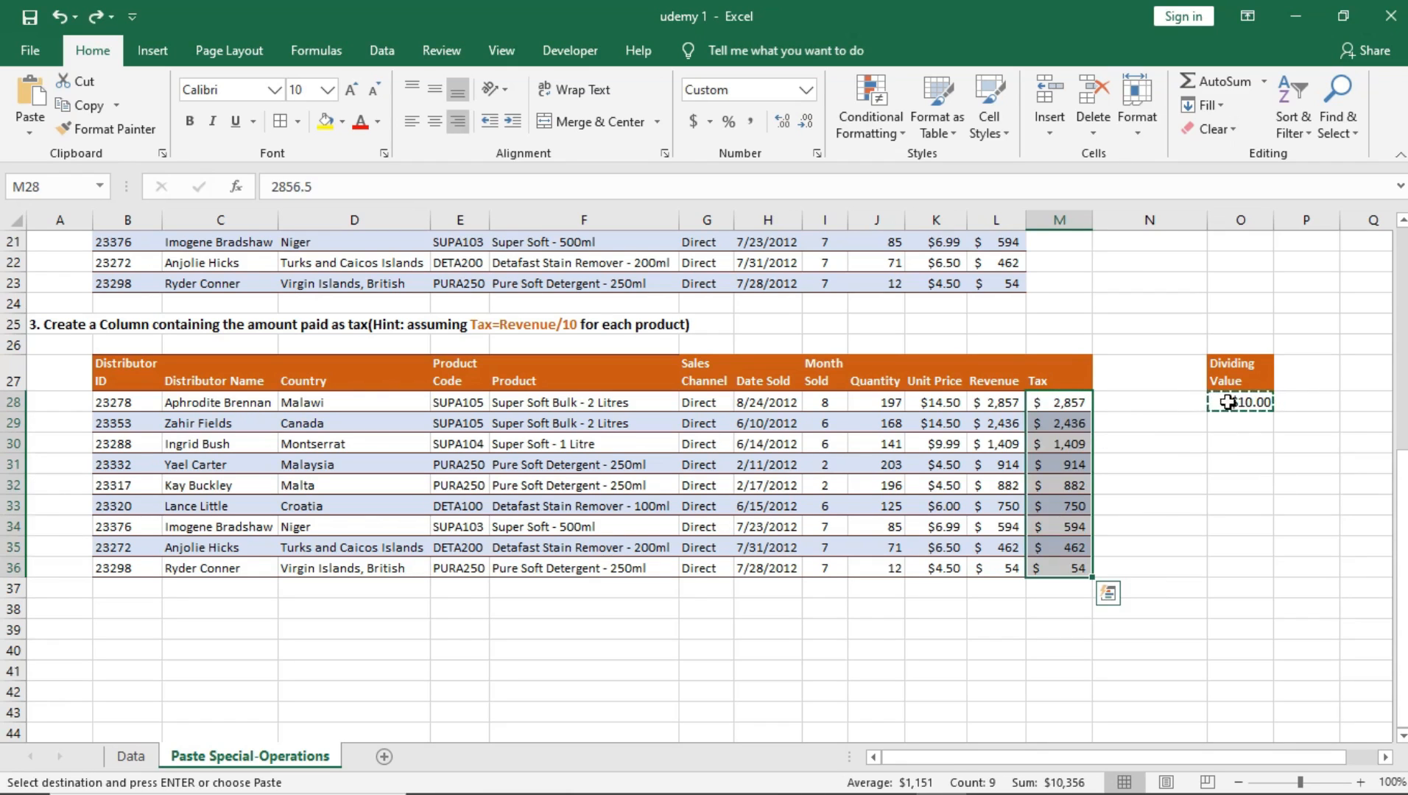
Step: Divide Tax cells M28:M36 by the copied dividing value using Paste Special with Values and Divide, and check the Tax column against Revenue
{"action": "right_click", "coordinate": [1065, 466]}
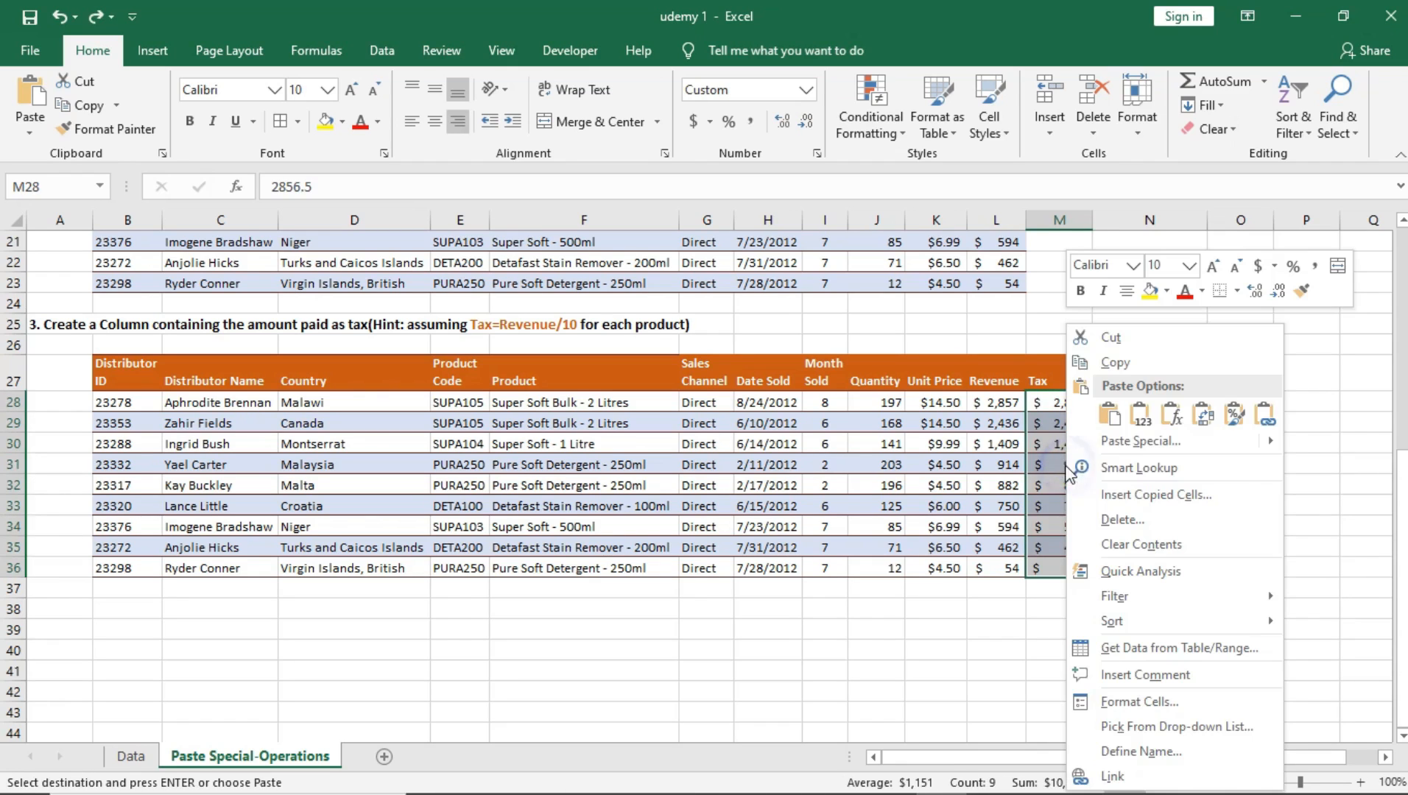
{"action": "left_click", "coordinate": [1134, 441]}
{"action": "left_click_drag", "start_coordinate": [1034, 272], "coordinate": [427, 153]}
{"action": "left_click", "coordinate": [348, 237]}
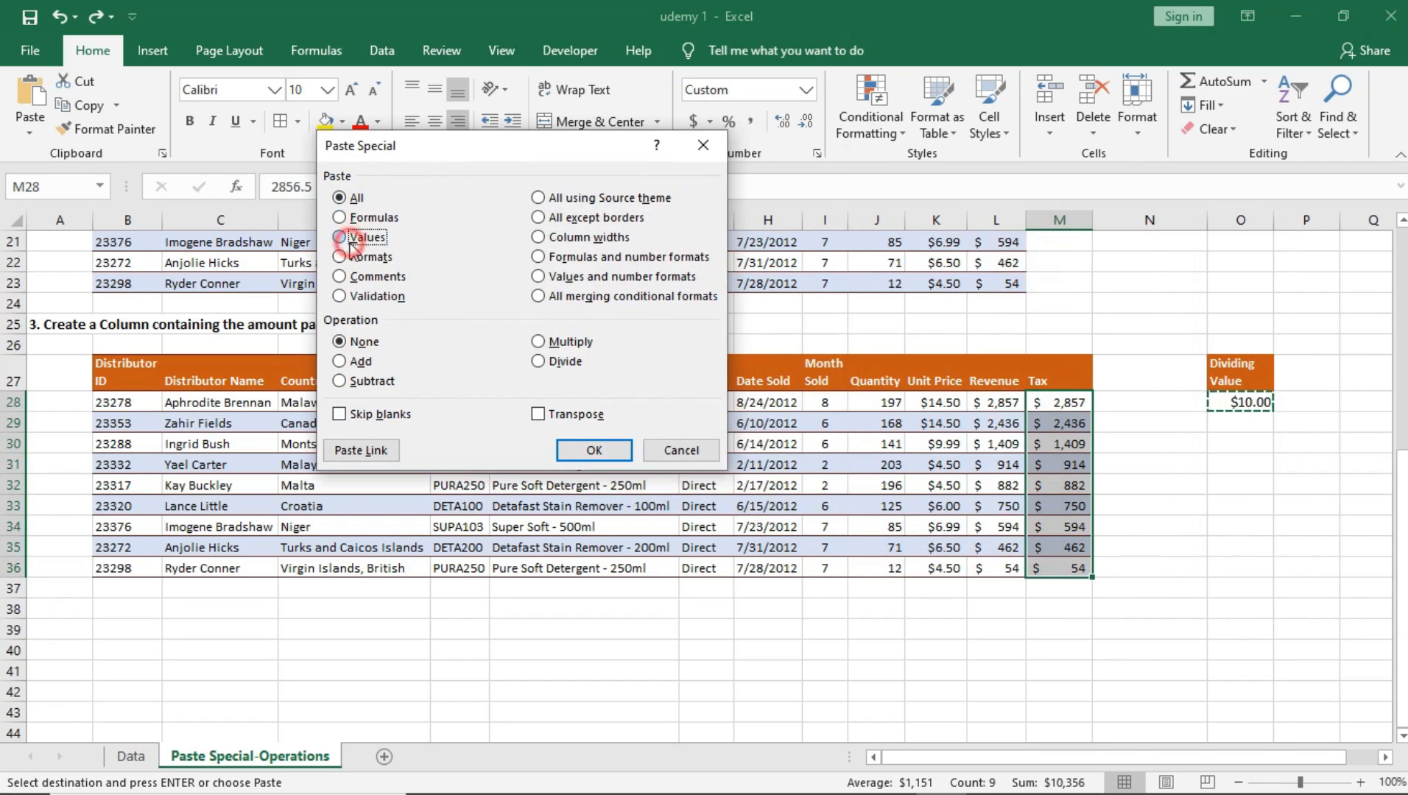
{"action": "left_click", "coordinate": [538, 362]}
{"action": "left_click", "coordinate": [594, 450]}
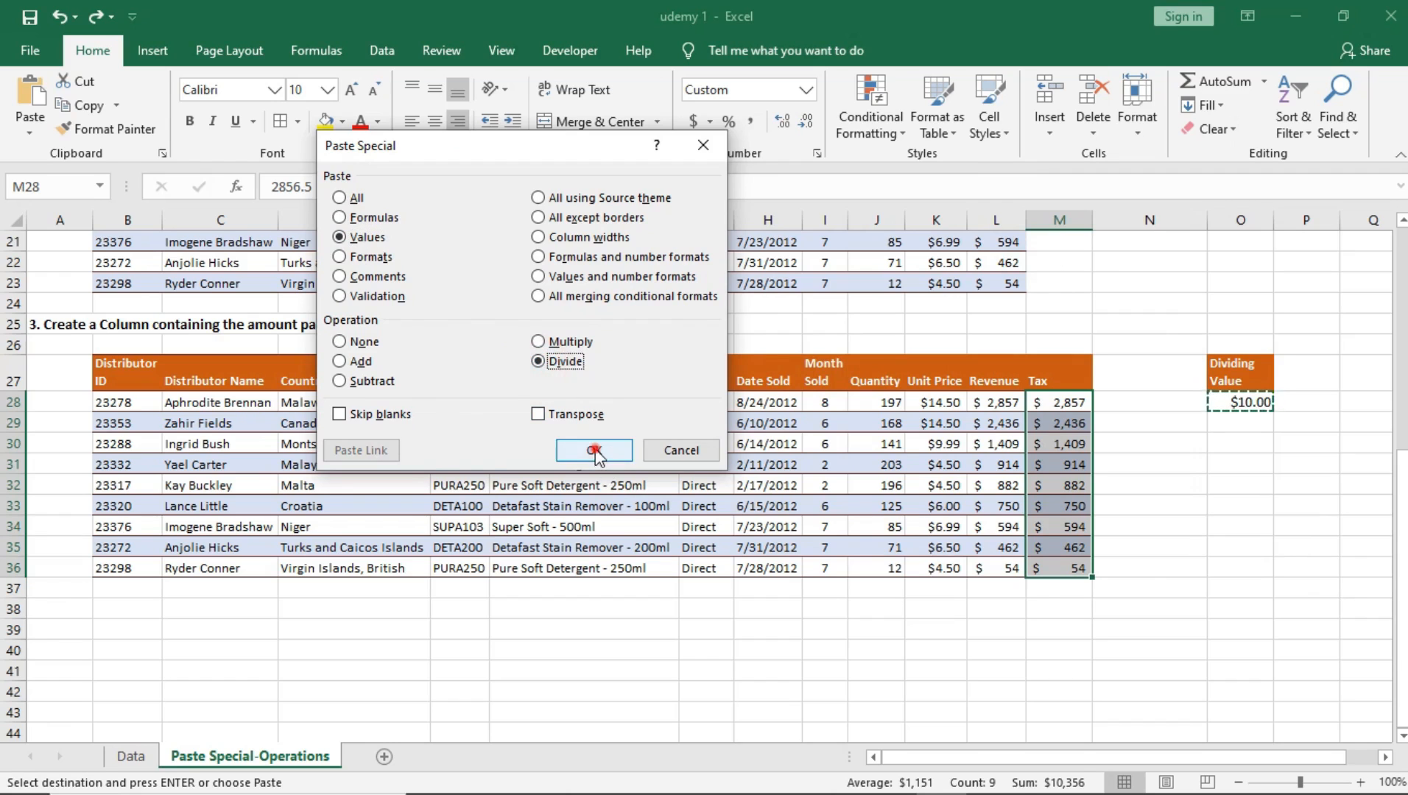
{"action": "left_click", "coordinate": [1070, 426]}
{"action": "left_click", "coordinate": [1076, 507]}
{"action": "left_click", "coordinate": [1069, 544]}
{"action": "left_click_drag", "start_coordinate": [1074, 398], "coordinate": [1075, 568]}
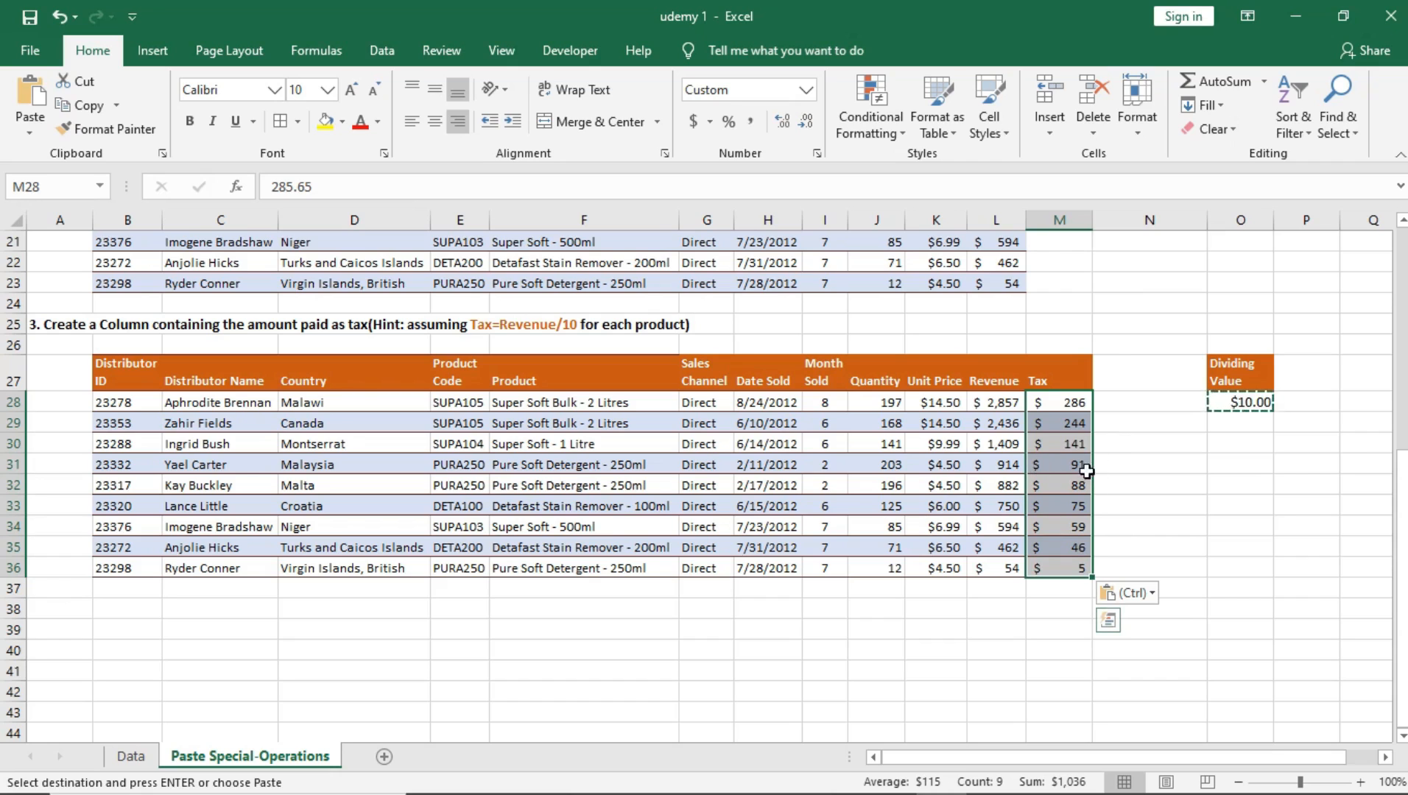
{"action": "left_click", "coordinate": [997, 449]}
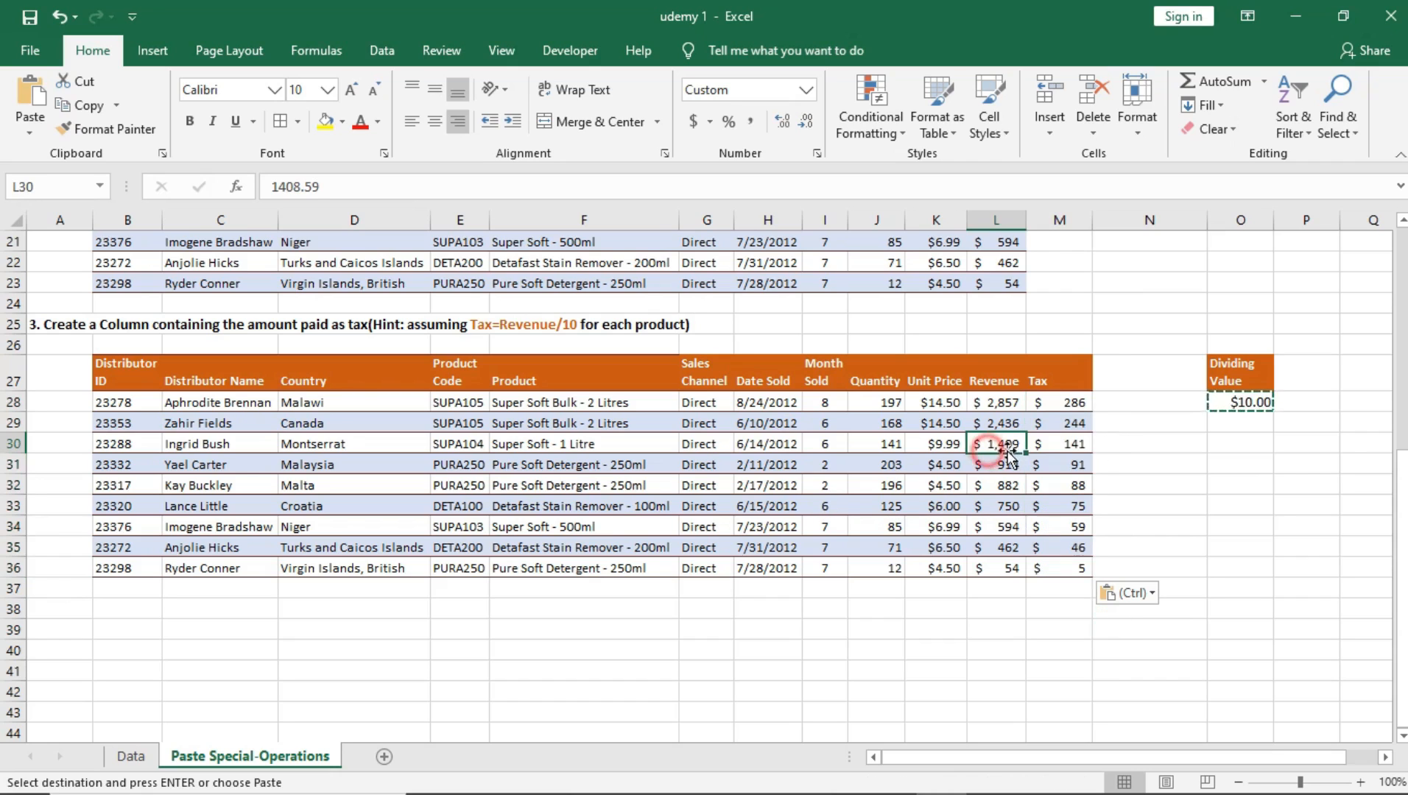